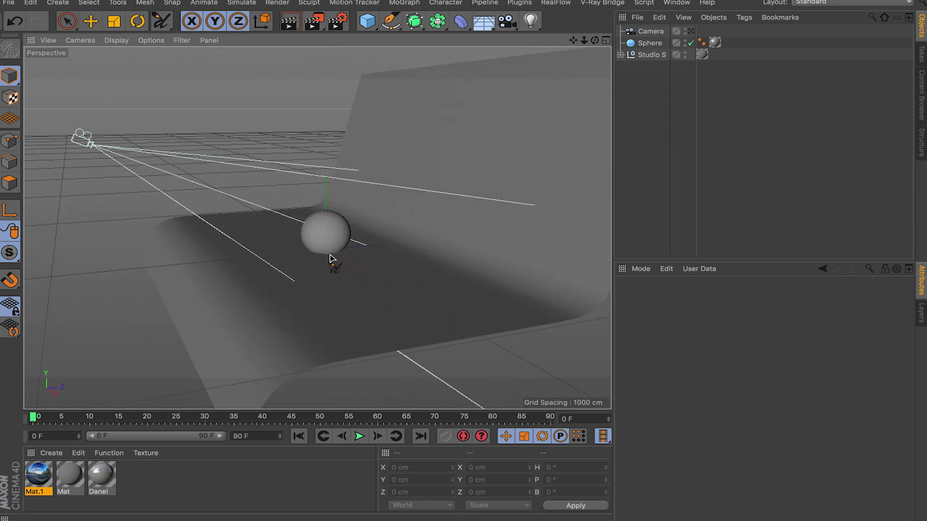
Add a light and, in the Right view, place it above and in front of the sphere at about Y 613 cm, Z -443 cm.
left_click_drag(330, 272, 472, 250, "alt")
left_click_drag(418, 242, 322, 289, "alt")
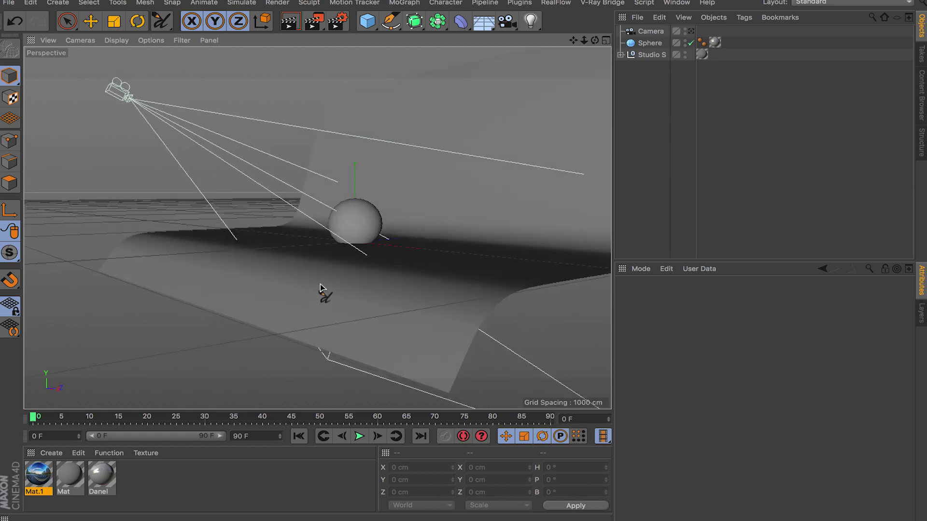
left_click_drag(384, 252, 466, 202, "alt")
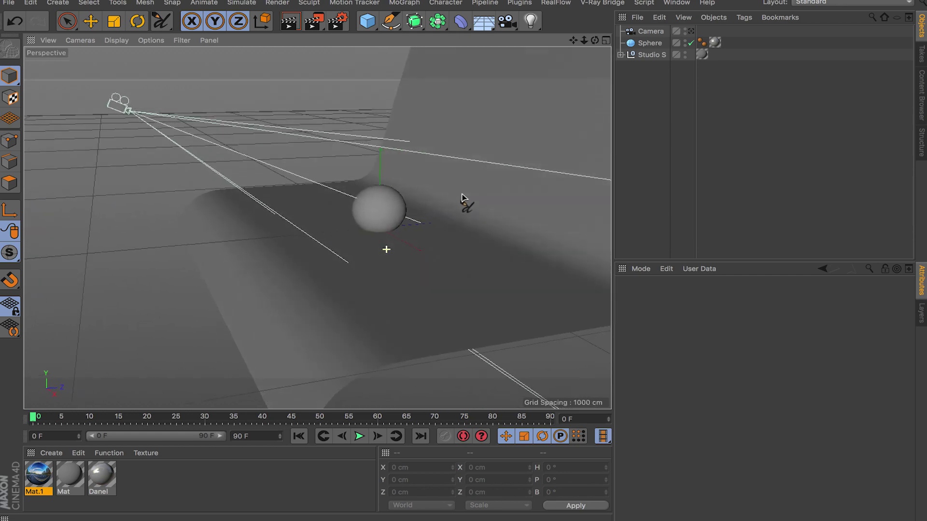
left_click(606, 40)
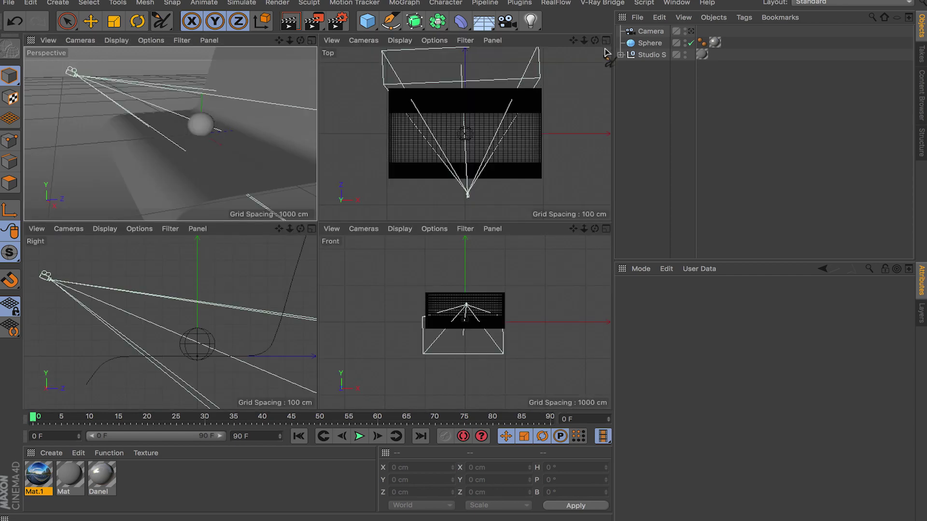
left_click(311, 228)
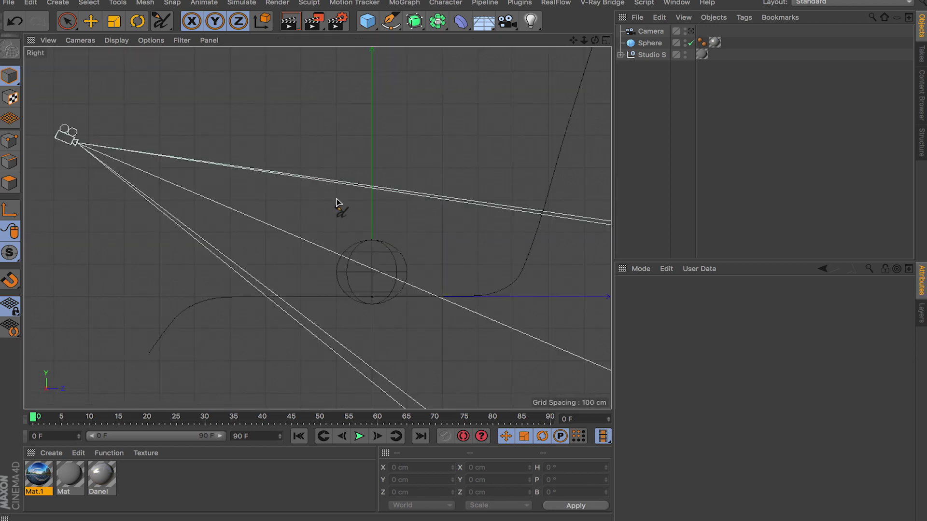
left_click(537, 24)
left_click(575, 37)
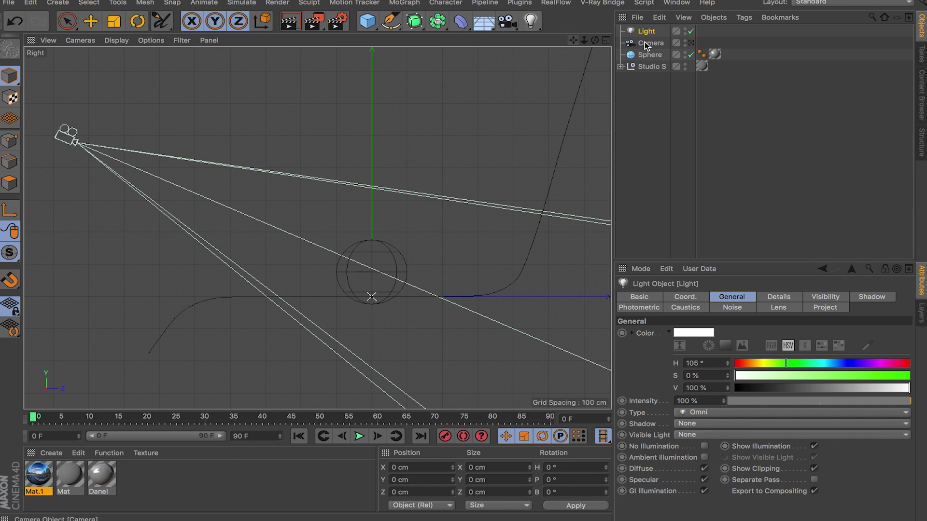
key("e")
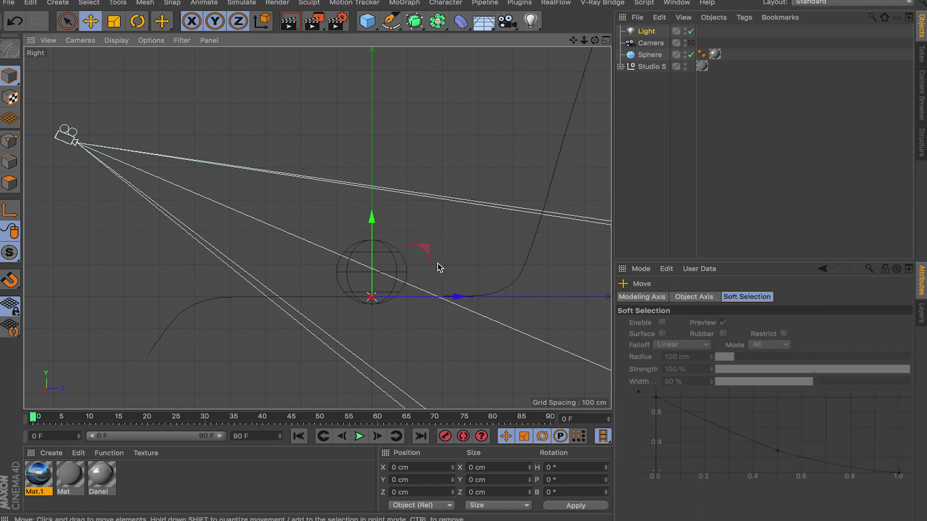
left_click_drag(424, 248, 272, 55)
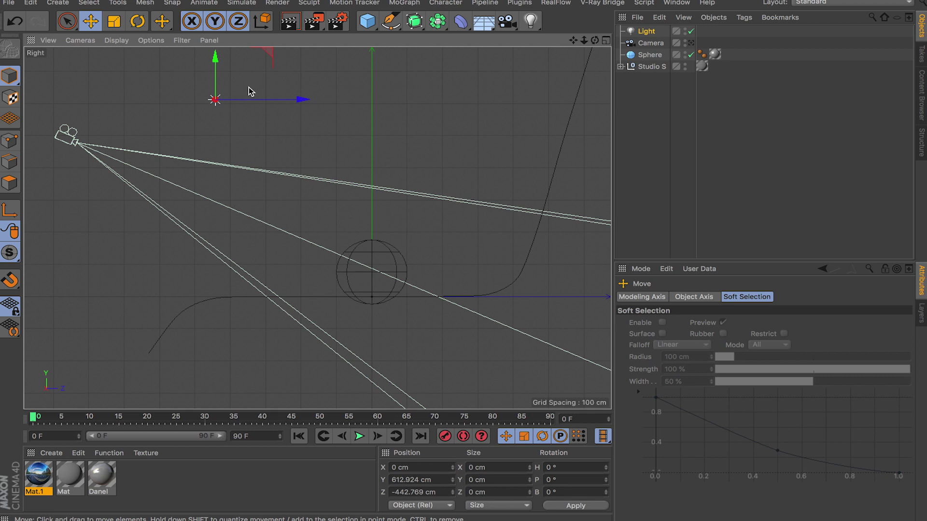
With Doodle Paint, draw a straight ray from the light through the sphere to the floor, redraw it once, and undo both strokes.
left_click(140, 23)
left_click(163, 21)
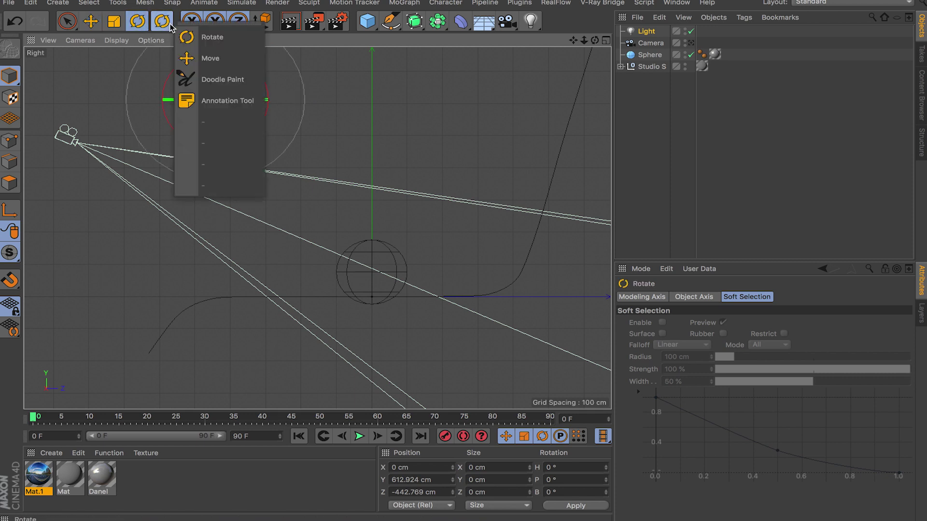
left_click(223, 87)
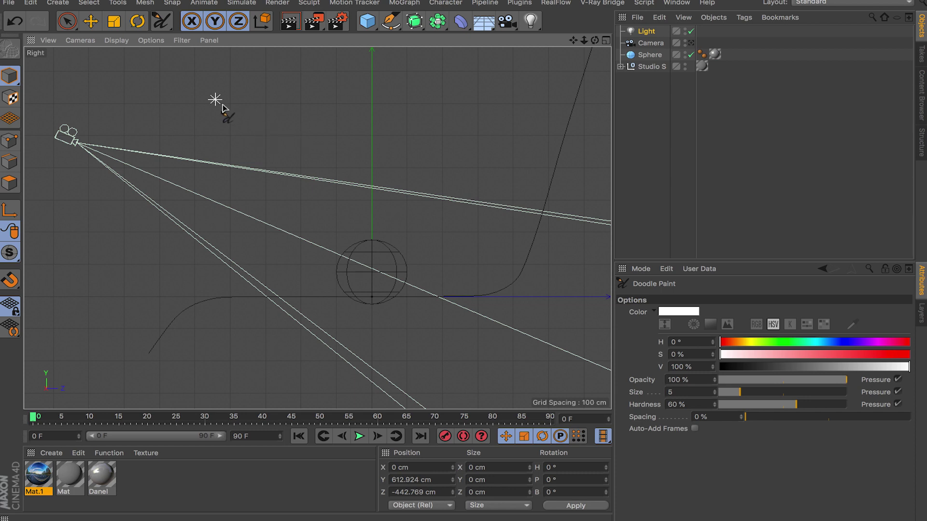
left_click_drag(215, 100, 405, 292)
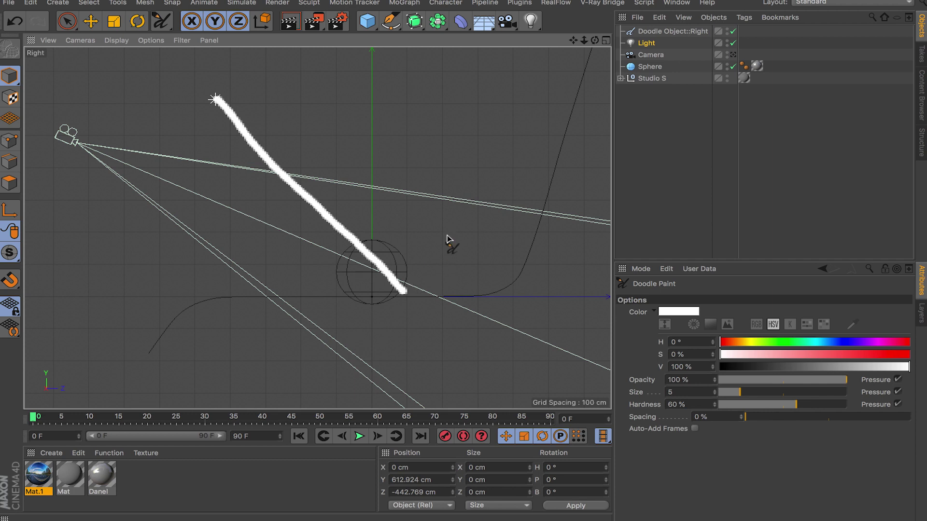
key("ctrl+z")
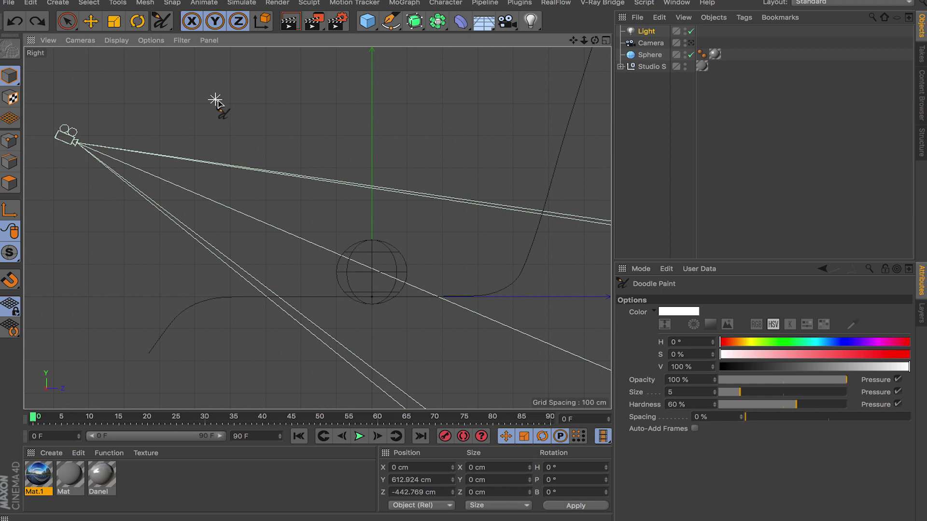
left_click_drag(216, 100, 434, 298)
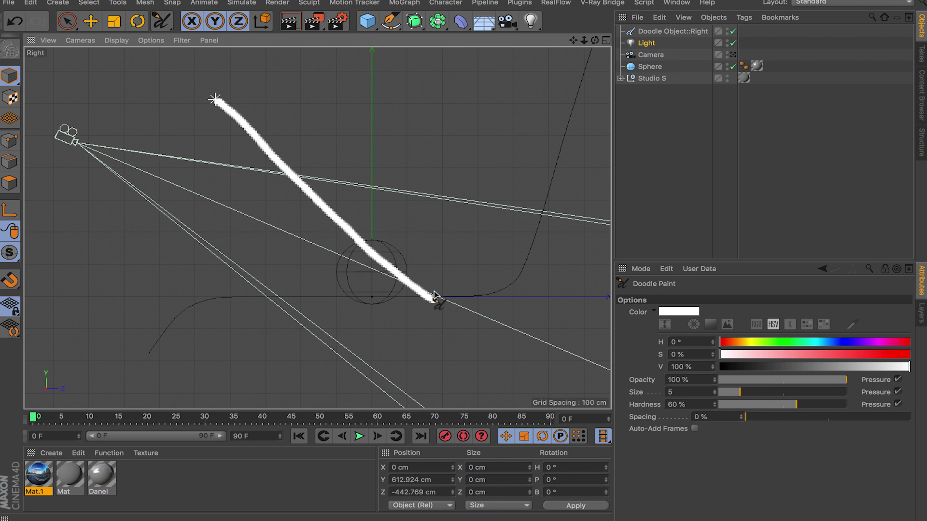
key("ctrl+z")
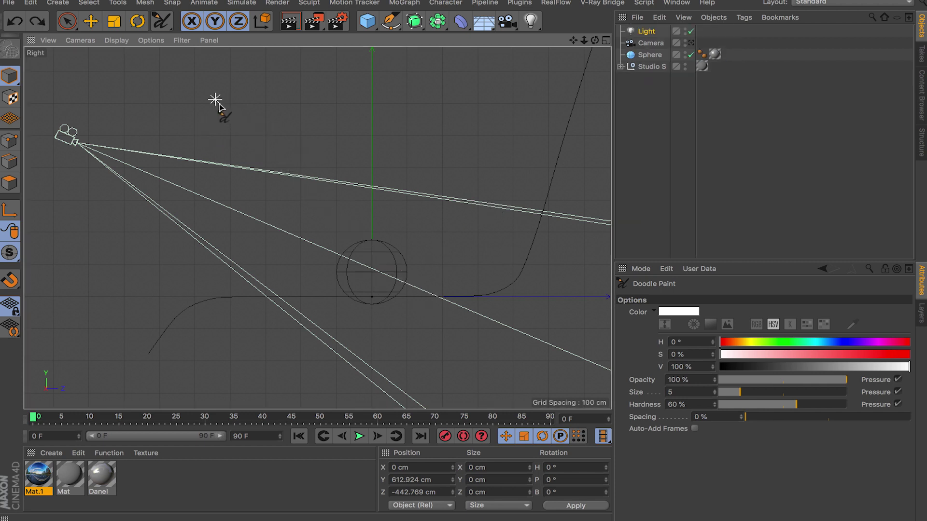
Doodle a ray from the light bouncing off the floor and the backdrop, and undo the bounce strokes.
mouse_move(216, 99)
left_mouse_down()
mouse_move(418, 299)
mouse_move(550, 194)
mouse_move(385, 52)
left_mouse_up()
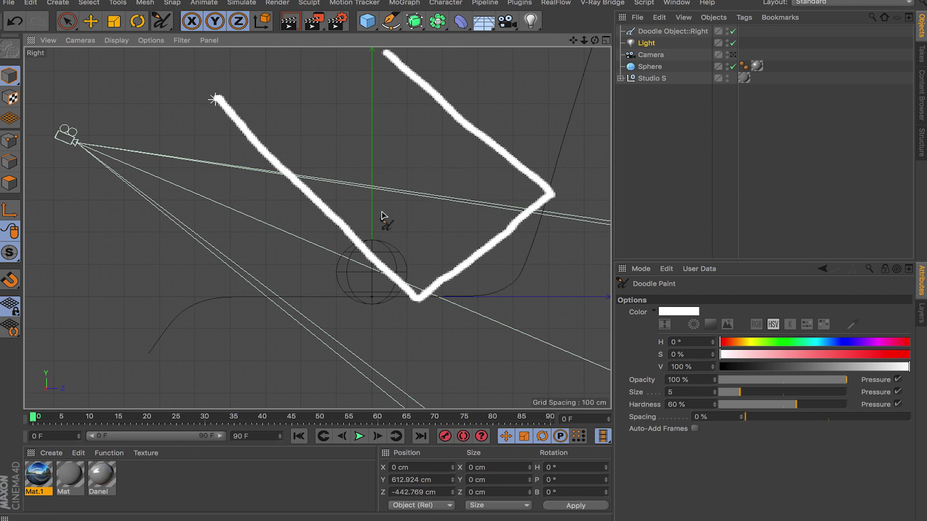
key("ctrl+z")
key("ctrl+z")
key("ctrl+z")
key("ctrl+z")
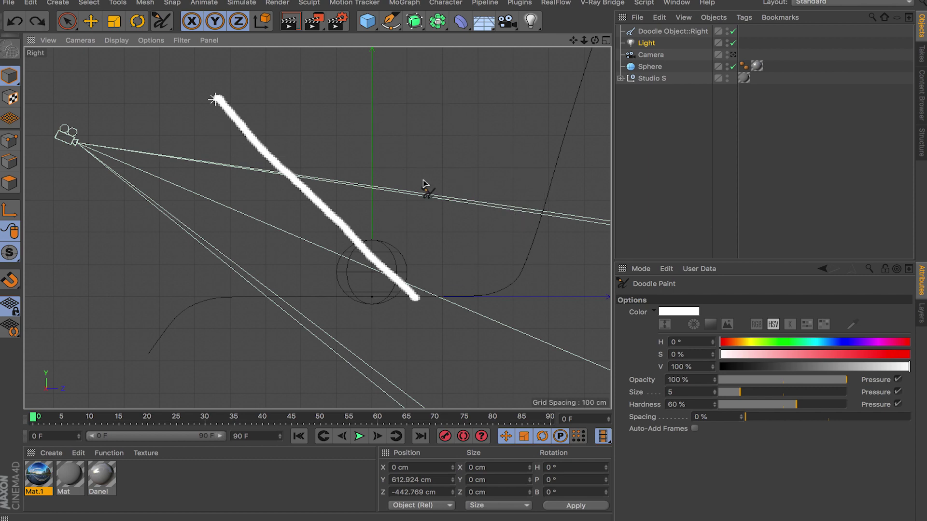
Doodle a surface line above the sphere and a ray from the light bouncing back up to it, and undo the strokes.
left_click_drag(274, 169, 509, 206)
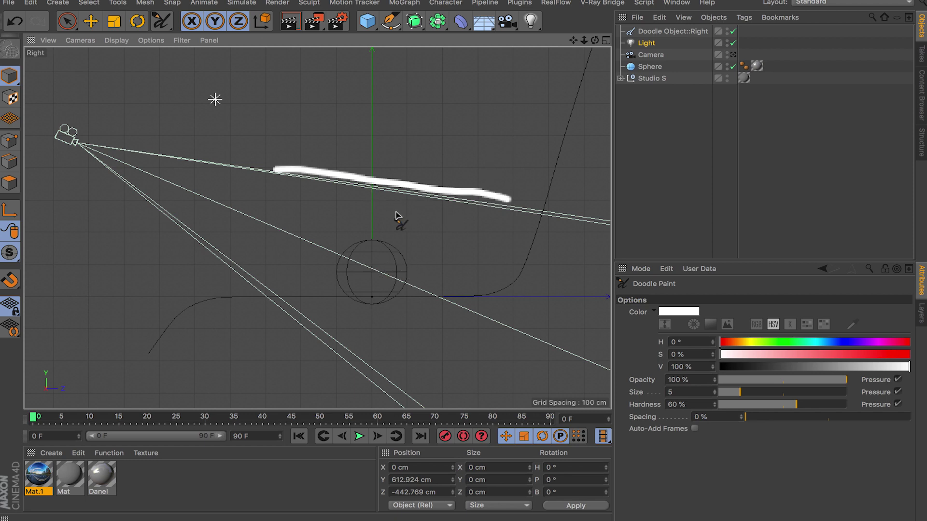
mouse_move(210, 112)
left_mouse_down()
mouse_move(383, 245)
mouse_move(424, 195)
left_mouse_up()
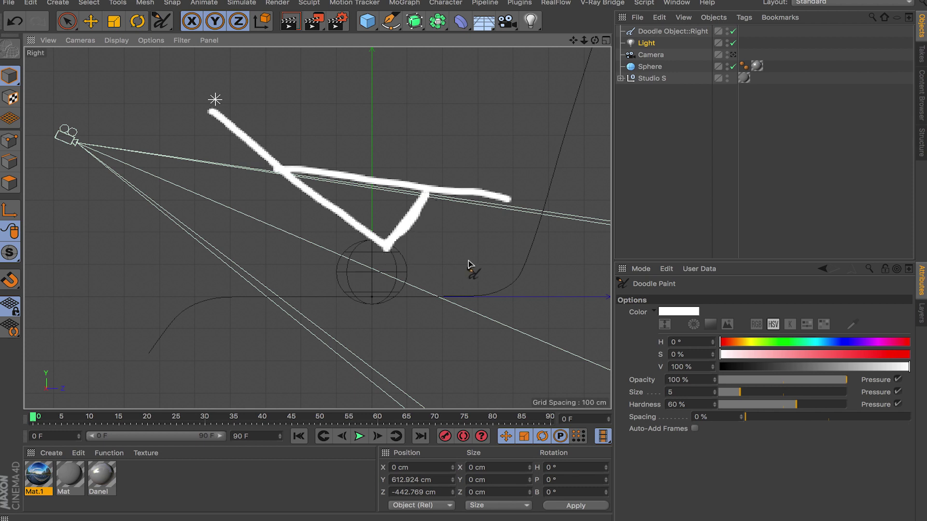
key("super+z")
key("super+z")
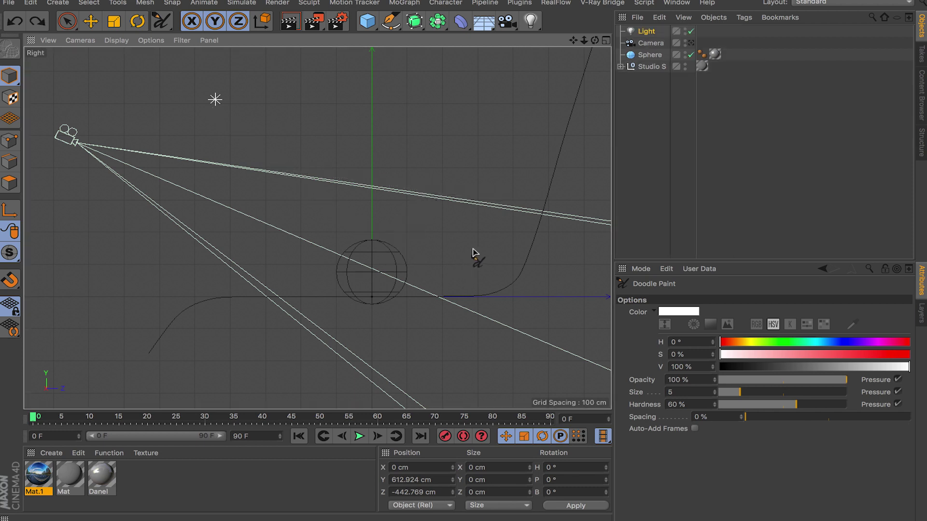
Return to the Perspective view and look through the scene's Camera object.
left_click(606, 40)
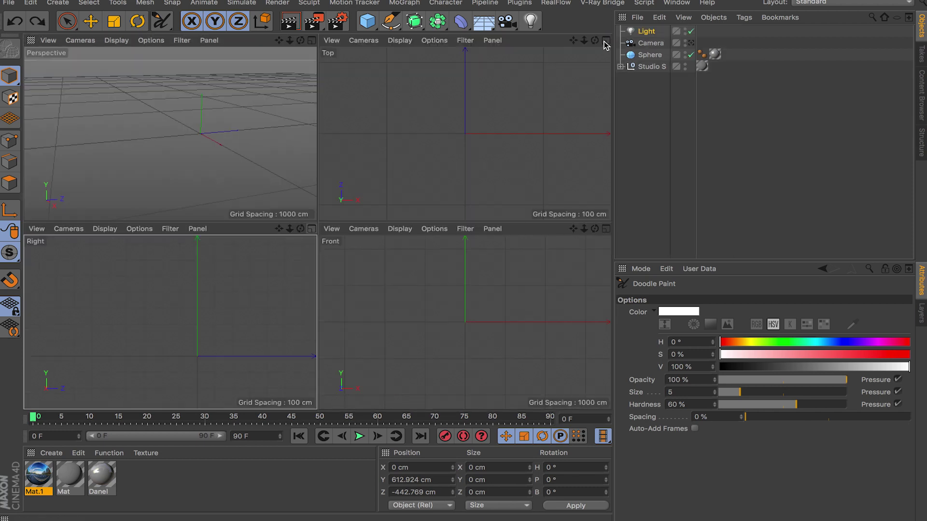
left_click(313, 41)
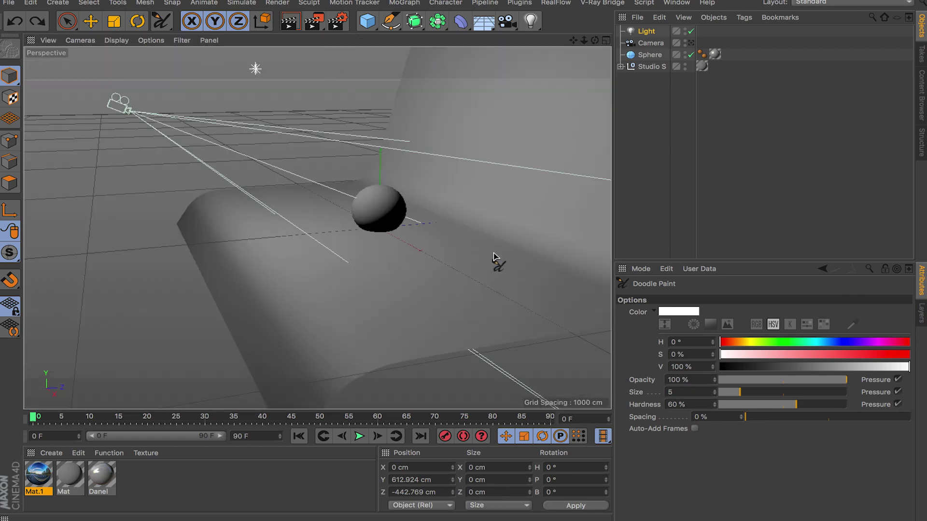
mouse_move(441, 254)
left_mouse_down("alt")
mouse_move(441, 331)
mouse_move(341, 320)
mouse_move(393, 207)
left_mouse_up("alt")
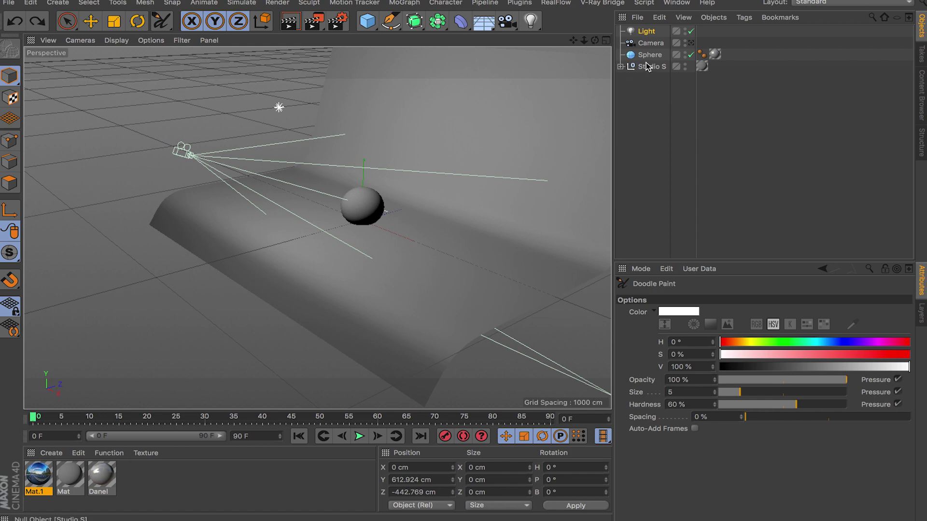
left_click(692, 44)
left_click(692, 43)
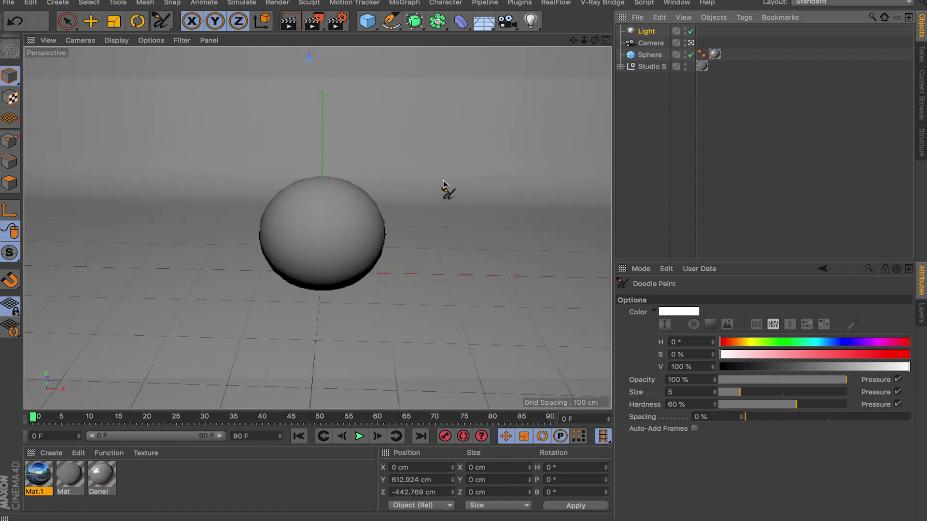
left_click(314, 21)
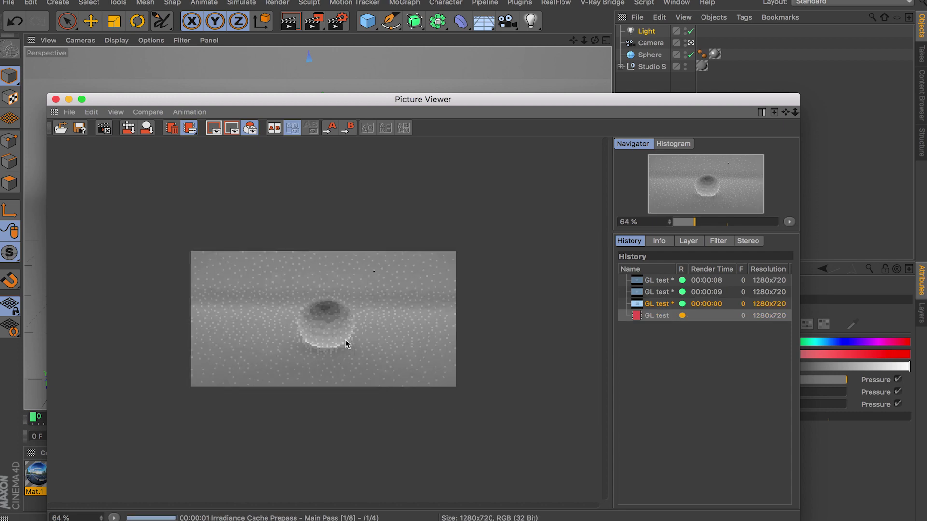
left_click(55, 99)
left_click(514, 180)
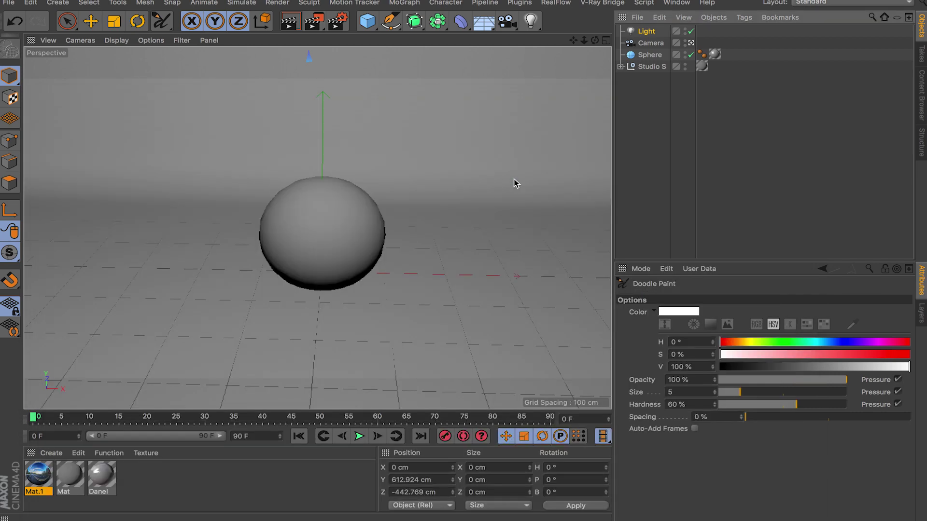
Disable Global Illumination in the render settings and render the lit sphere to the Picture Viewer.
left_click(338, 22)
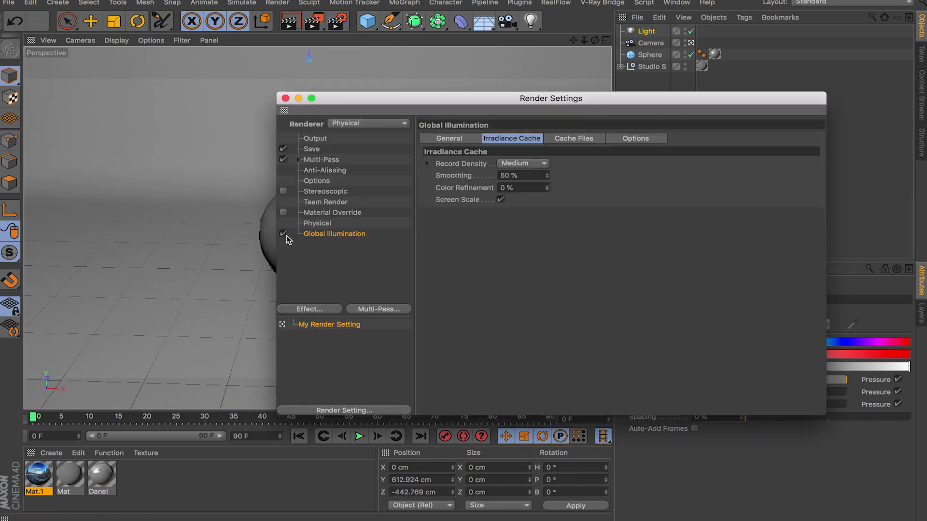
left_click(286, 98)
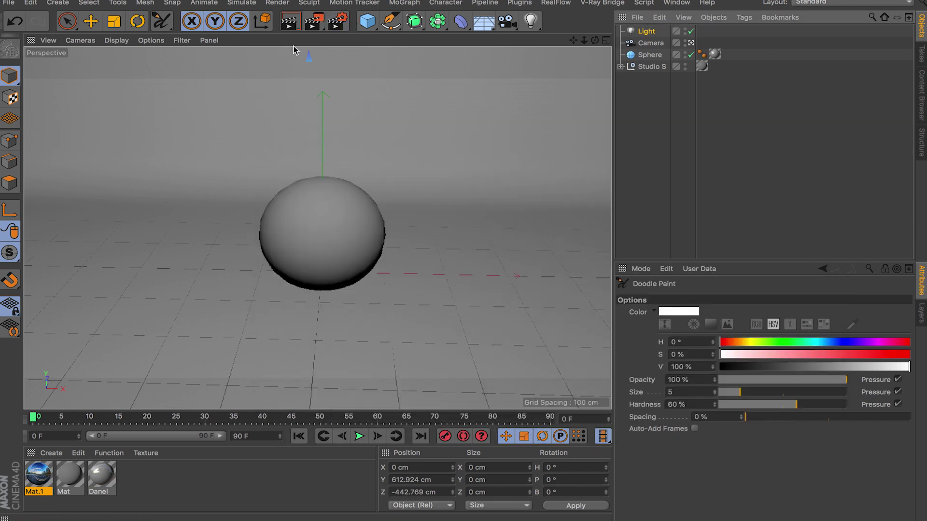
left_click(314, 21)
left_click(550, 177)
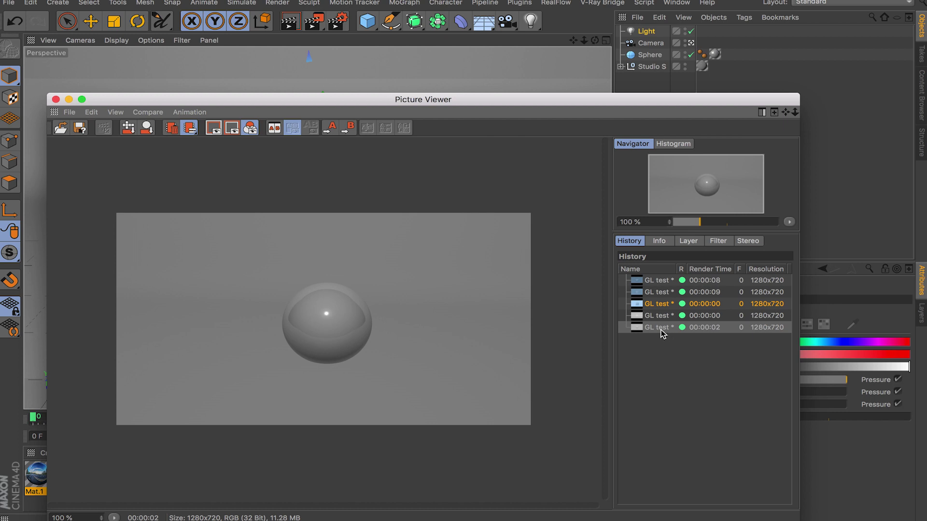
Delete the light and render the scene without it to the Picture Viewer.
left_click(656, 32)
key("Delete")
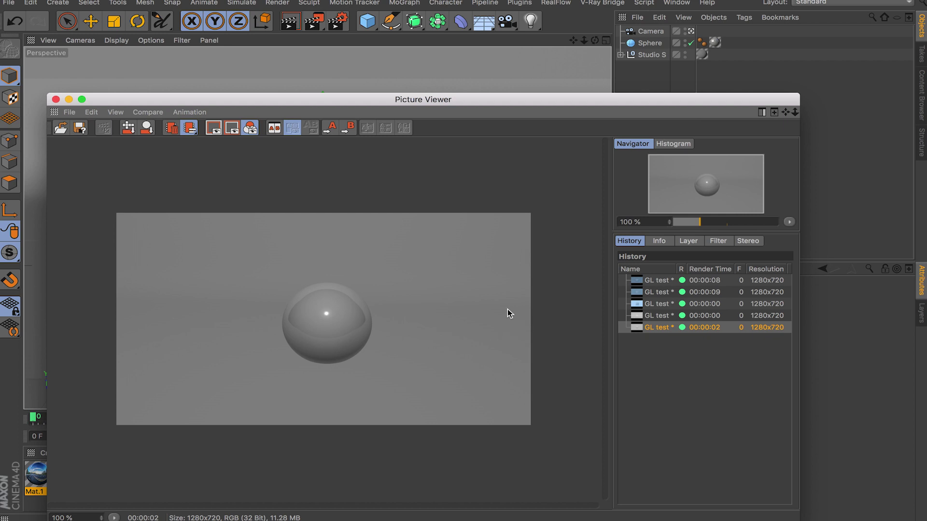
left_click(55, 99)
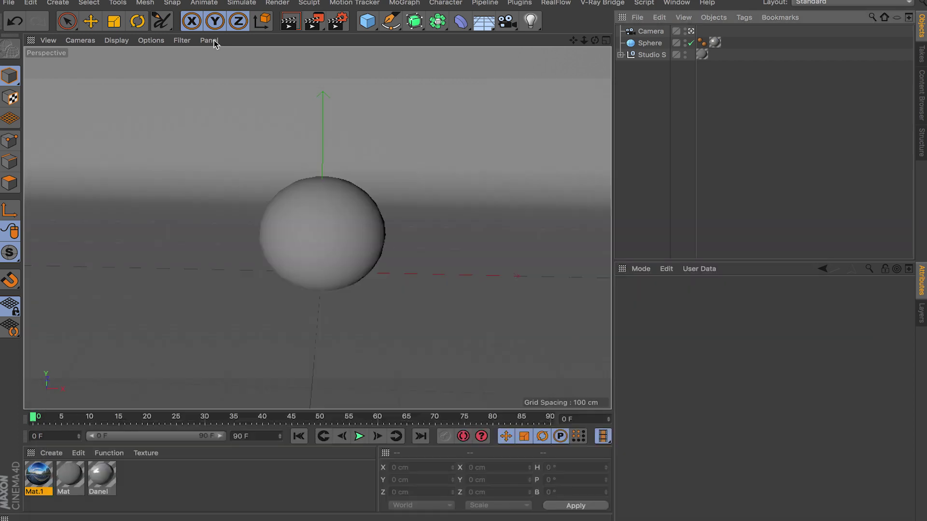
left_click(313, 24)
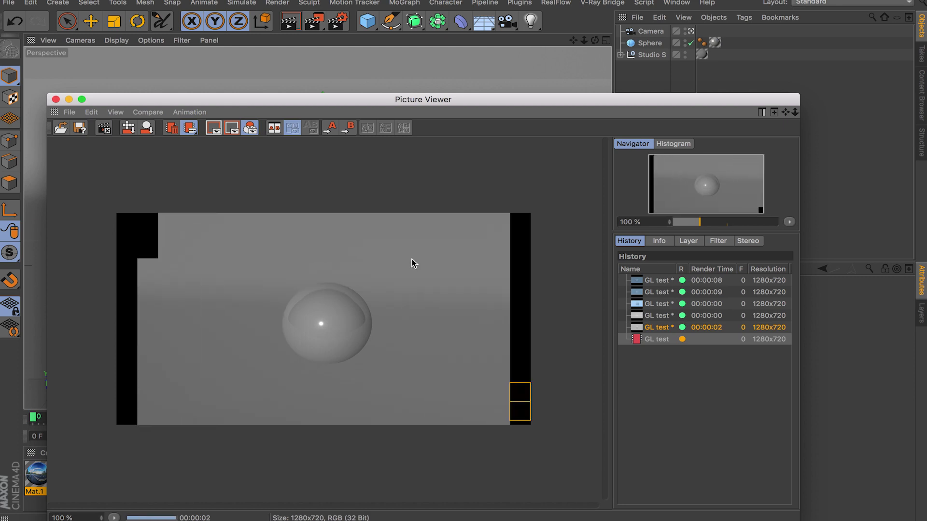
left_click(55, 99)
Remove the Global Illumination effect from the render settings, add it again, and open its General settings.
left_click(338, 23)
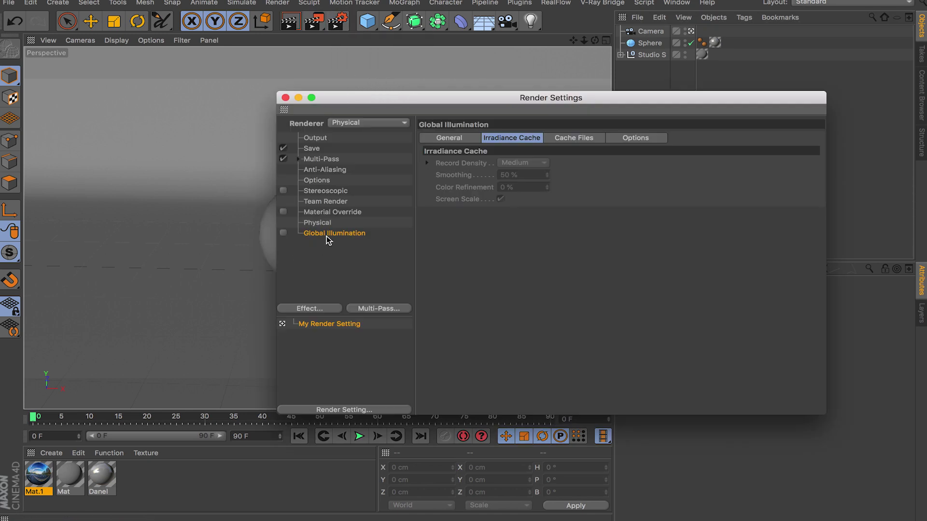
key("Delete")
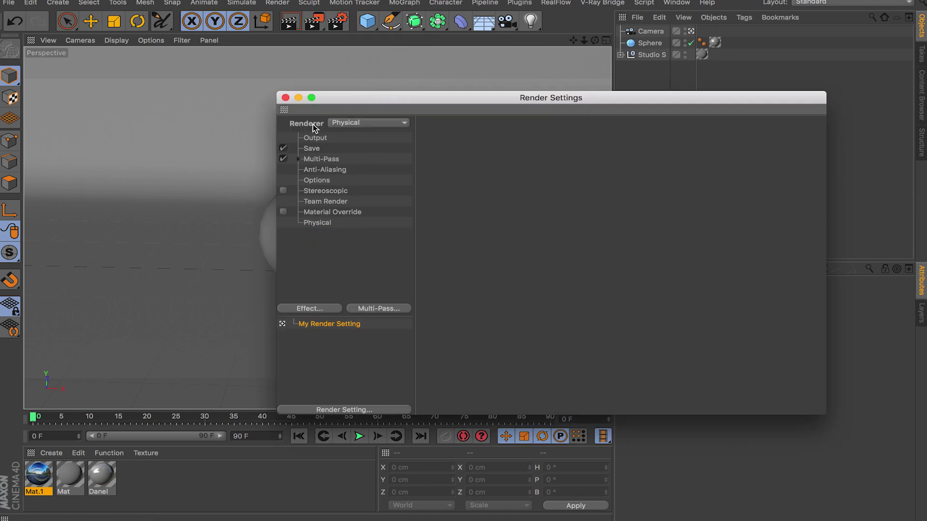
left_click(318, 308)
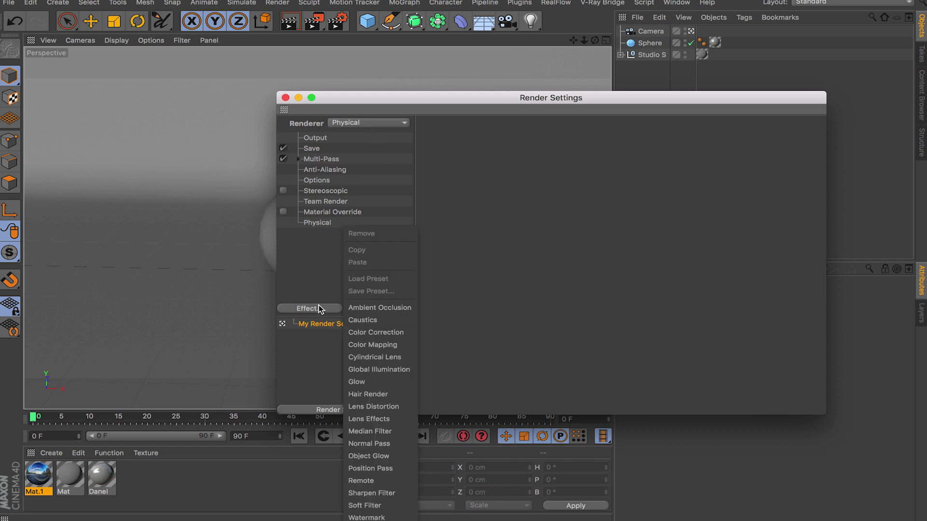
left_click(388, 370)
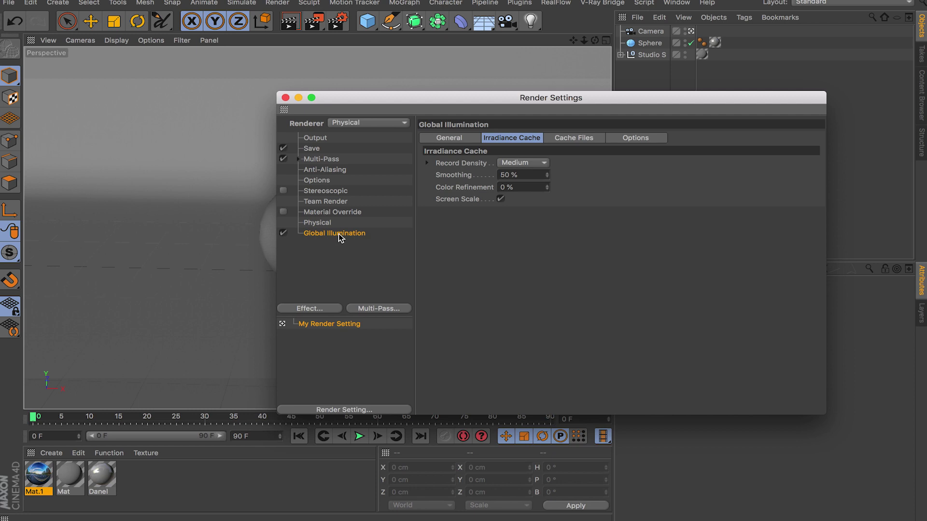
left_click(473, 139)
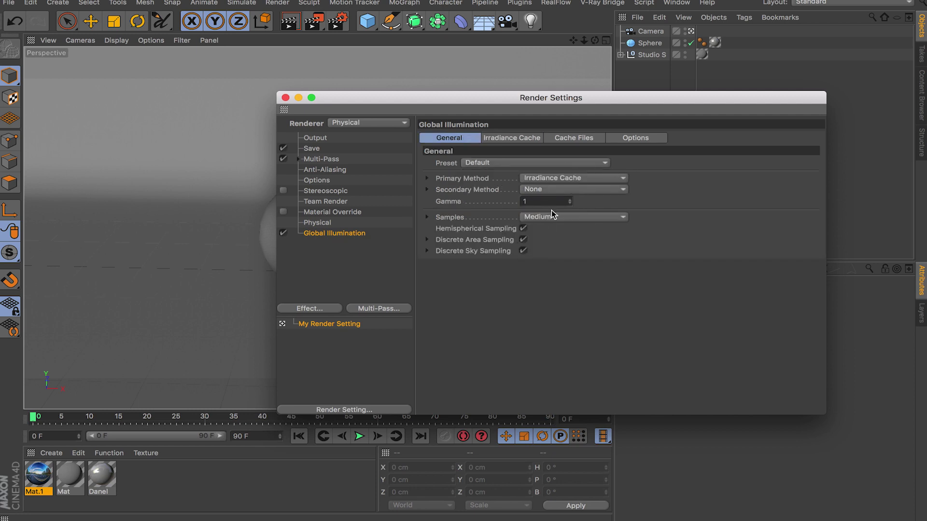
Render the unlit scene with Global Illumination enabled to the Picture Viewer and show the new render.
left_click(285, 98)
left_click(310, 27)
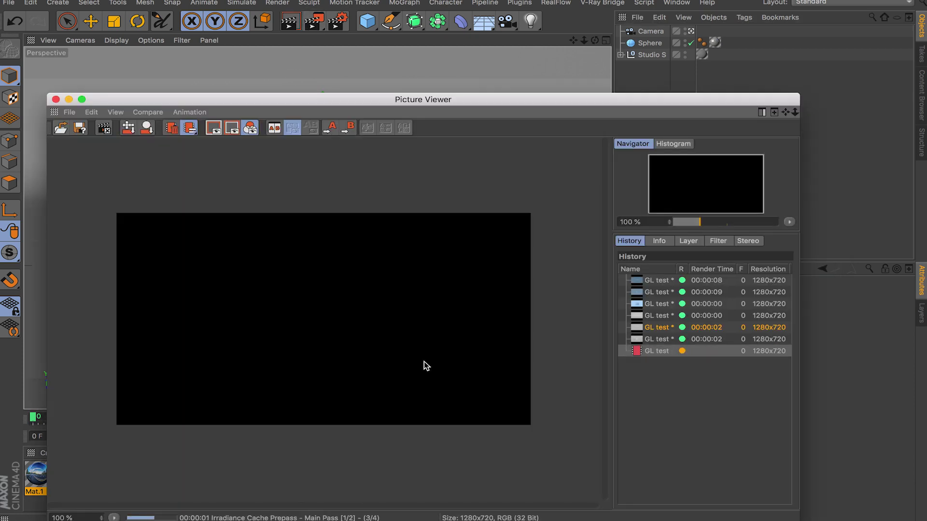
left_click(657, 339)
left_click(661, 351)
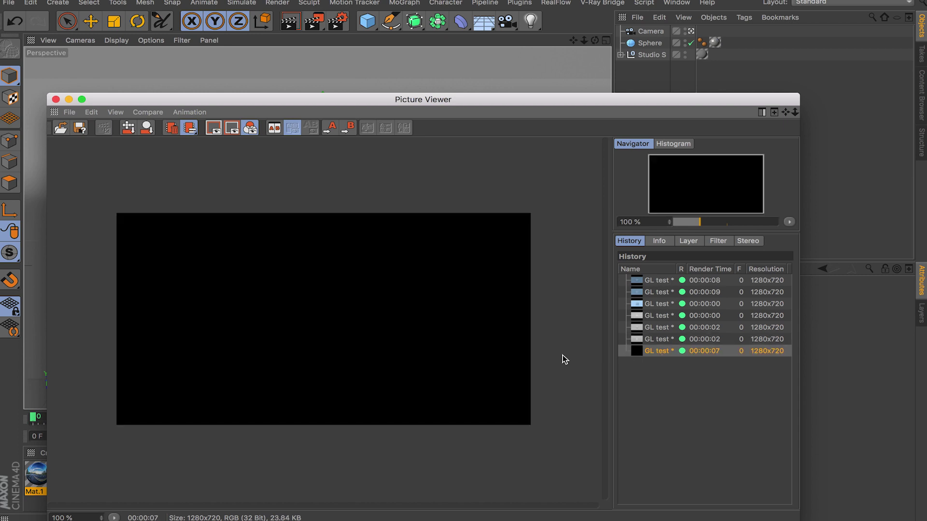
Compare the unlit Global Illumination render with the two previous renders in the history, and close the Picture Viewer.
left_click(660, 341)
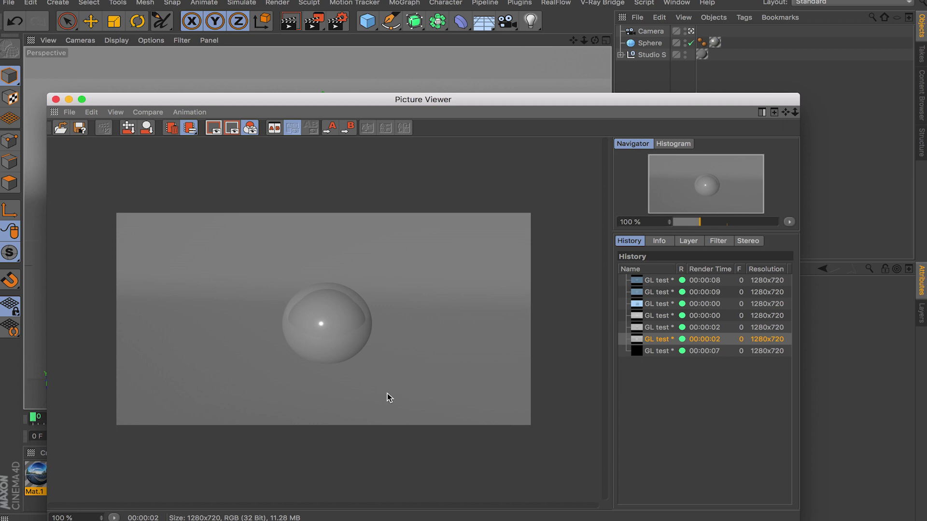
left_click(659, 330)
left_click(661, 340)
left_click(662, 354)
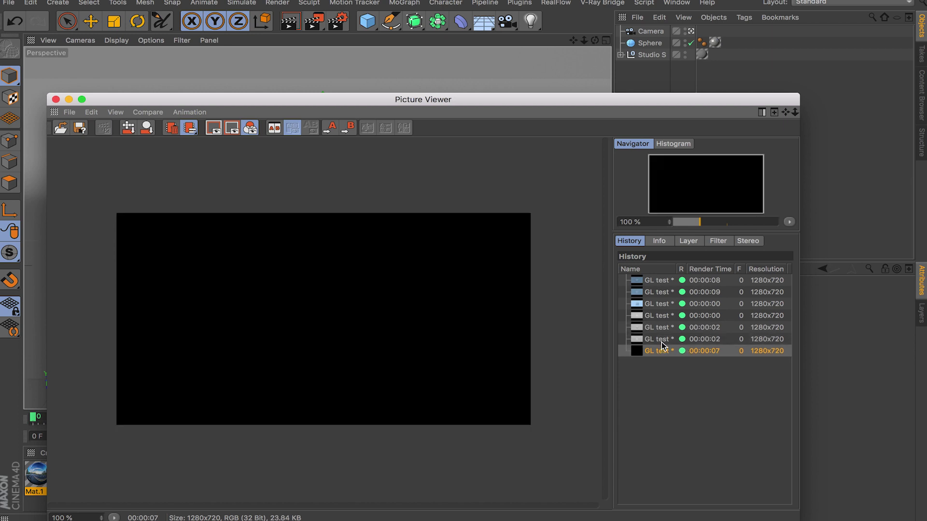
left_click(663, 340)
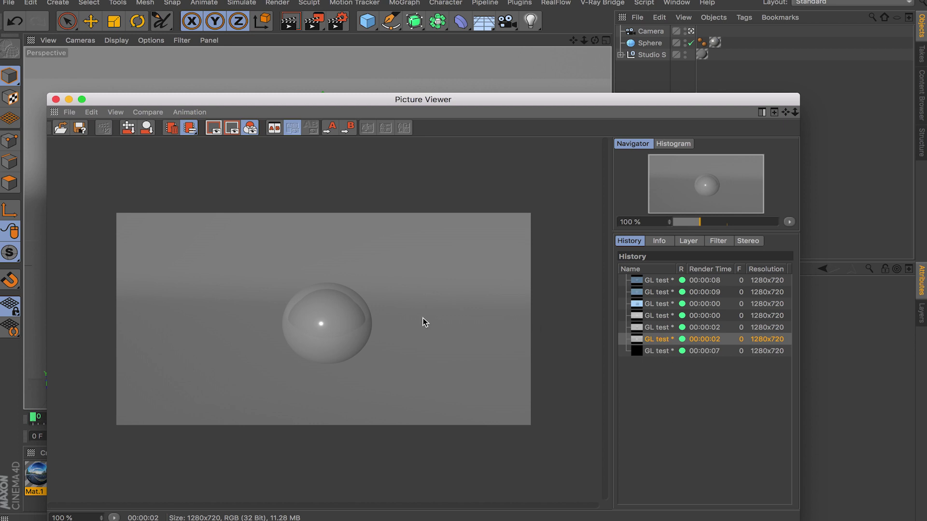
left_click(56, 100)
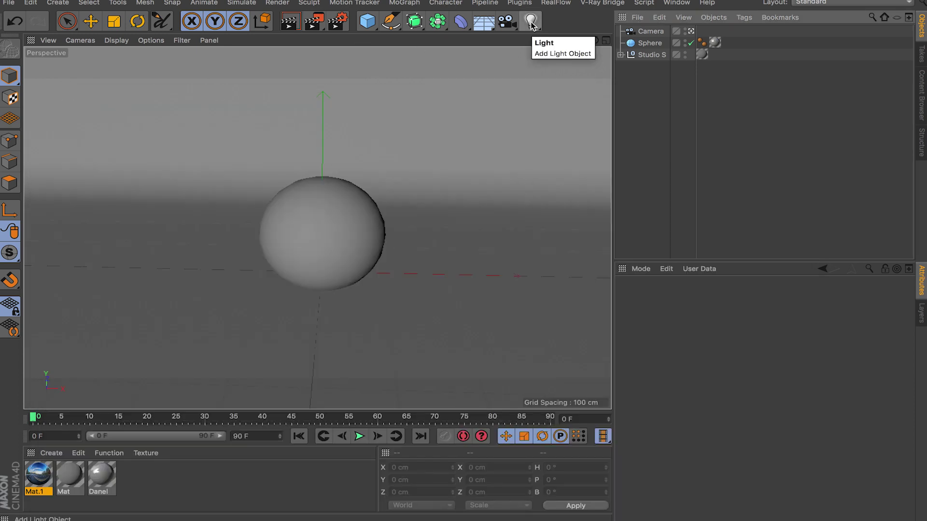
Leave the Camera view, add a light and move it to about Y 515 cm, Z -586 cm.
left_click(691, 32)
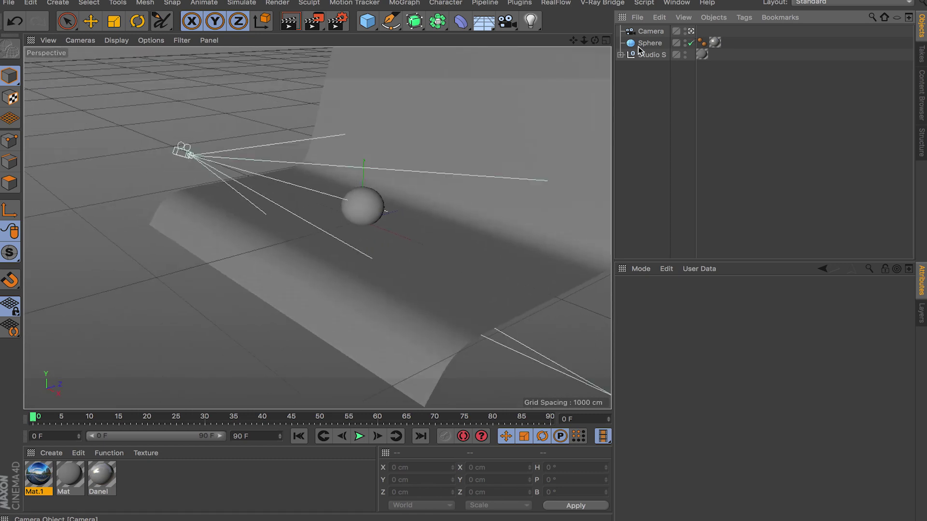
left_click_drag(531, 21, 555, 33)
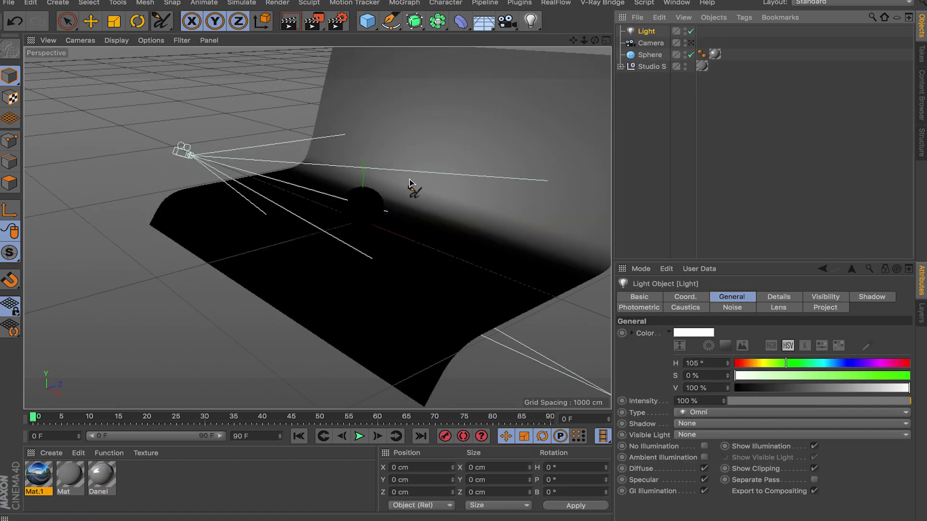
key("e")
left_click_drag(368, 190, 372, 81)
left_click_drag(423, 110, 317, 127)
Look through the Camera and render the lit scene with Global Illumination to the Picture Viewer.
left_click(692, 43)
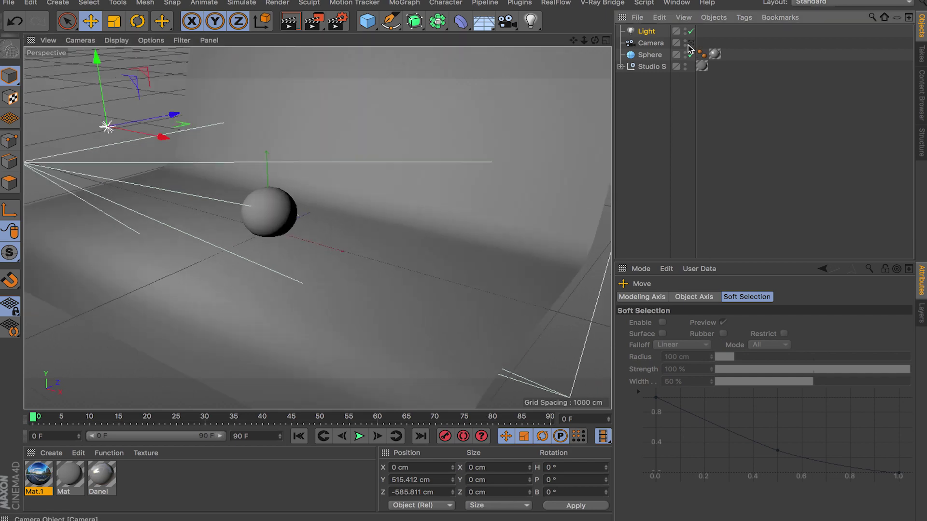
left_click(316, 21)
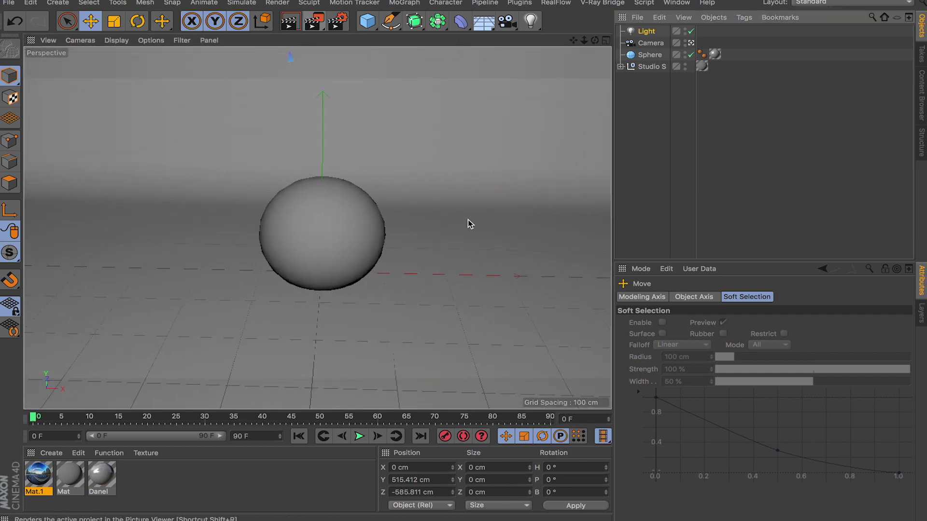
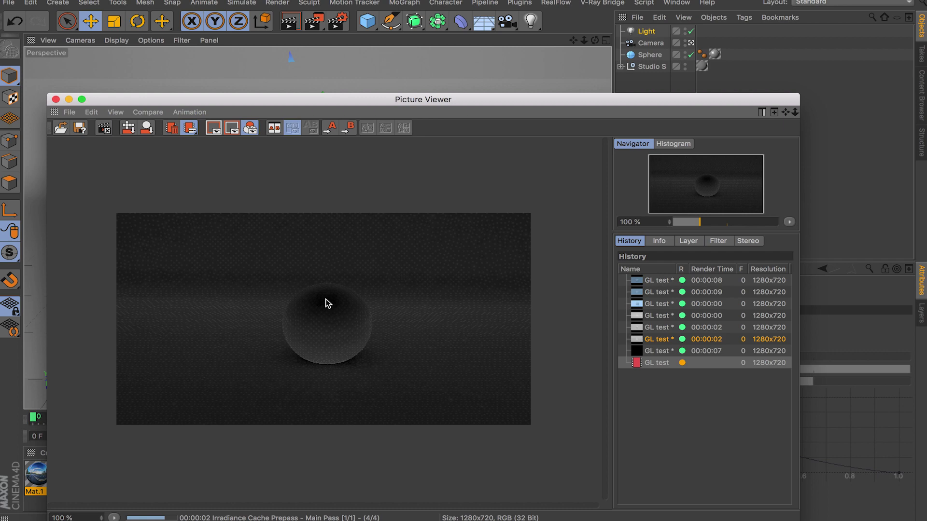
Compare the lit Global Illumination render with the earlier render made without it, examining the sphere's shading and floor shadow up close.
left_click(660, 339)
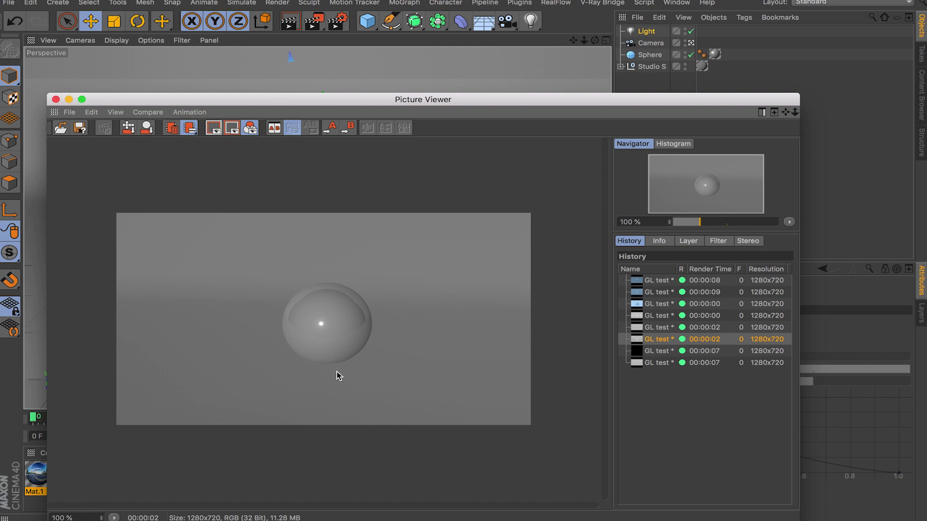
scroll(338, 375, "down", 3)
scroll(338, 375, "up", 5)
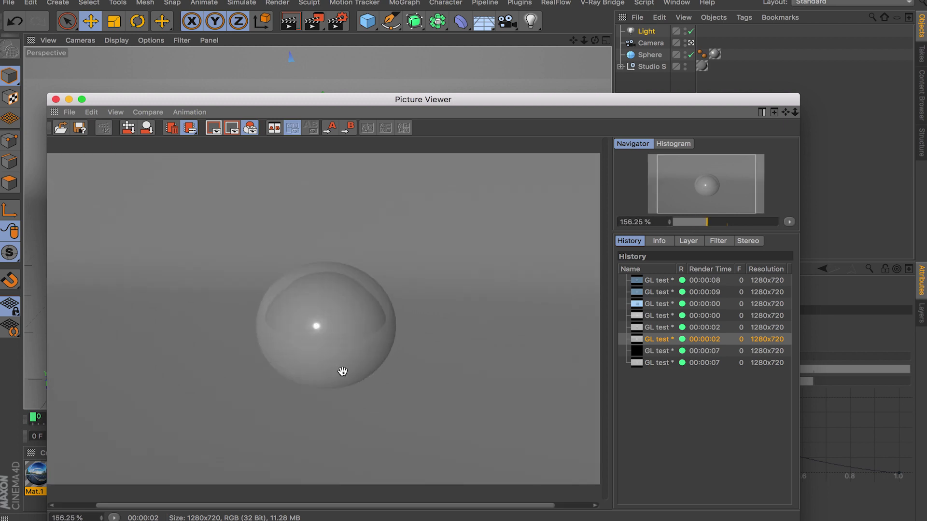
left_click(663, 366)
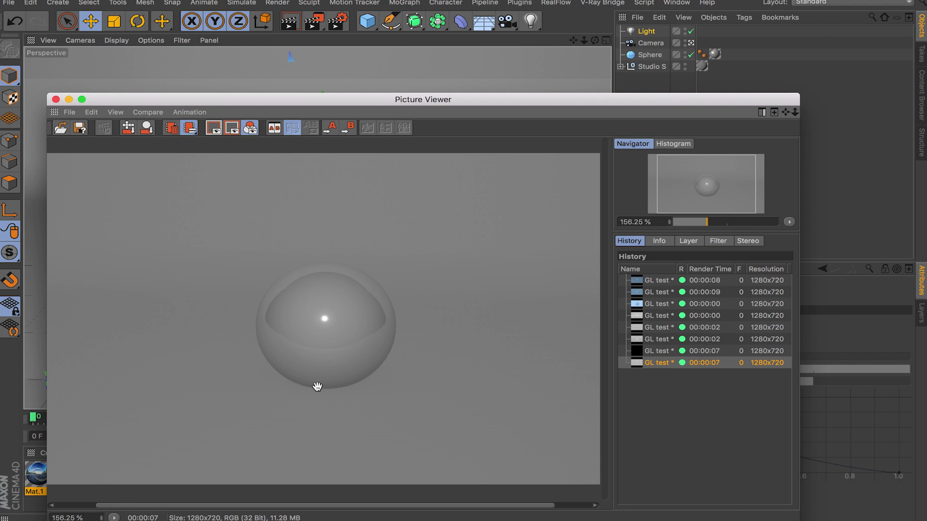
scroll(383, 384, "down", 2)
scroll(383, 384, "up", 1)
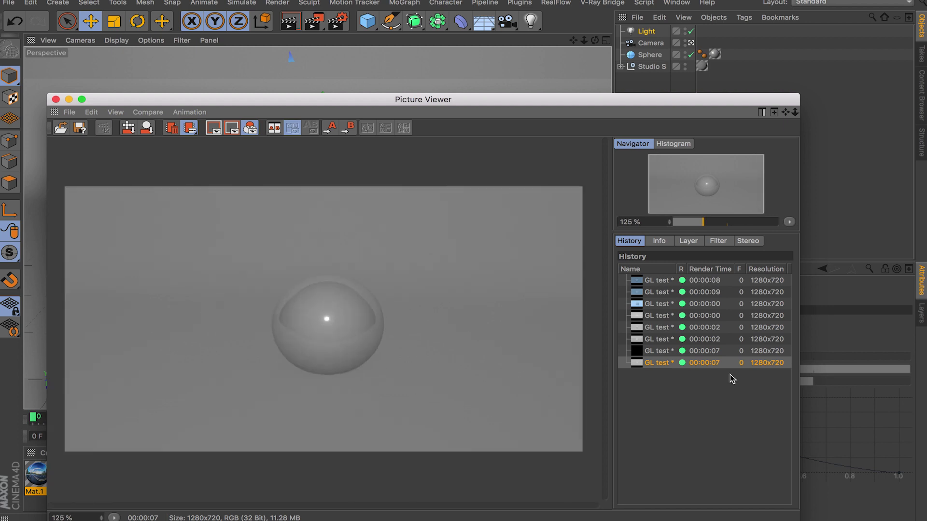
left_click(664, 341)
left_click(665, 365)
left_click(661, 341)
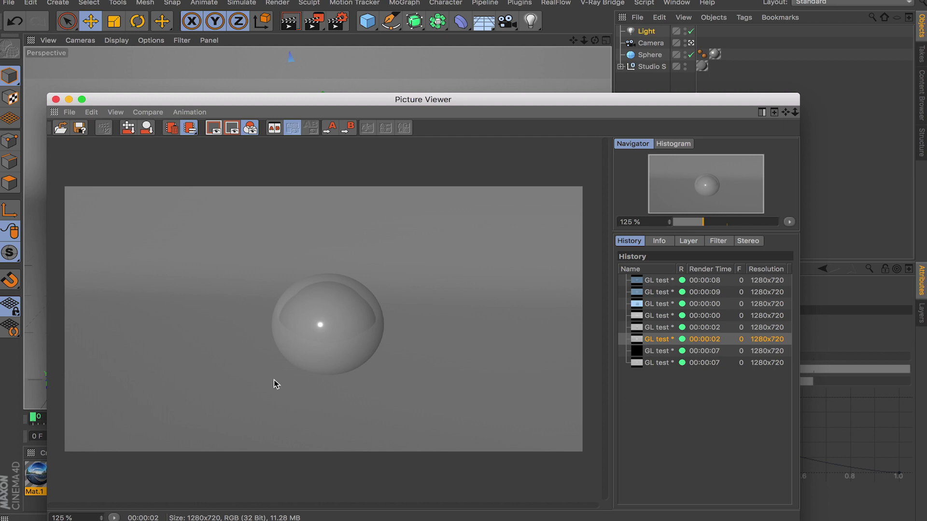
left_click(651, 363)
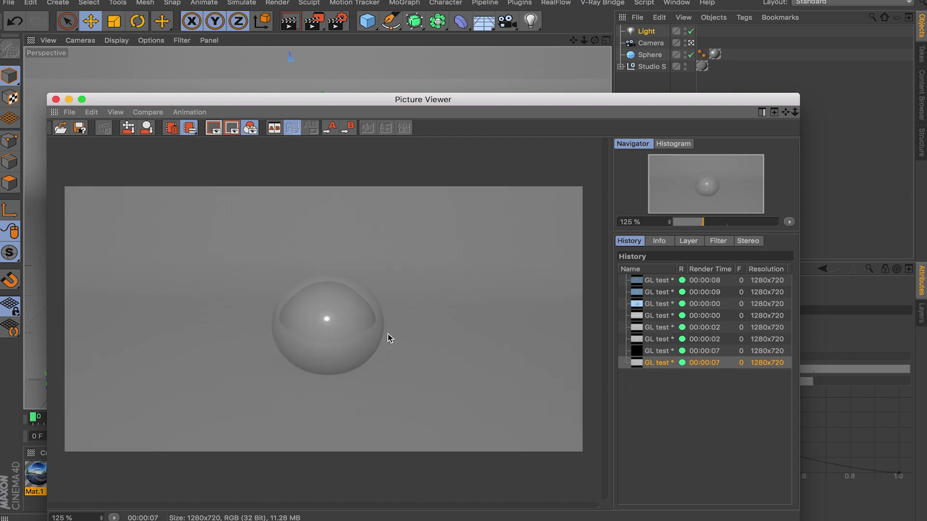
left_click(56, 99)
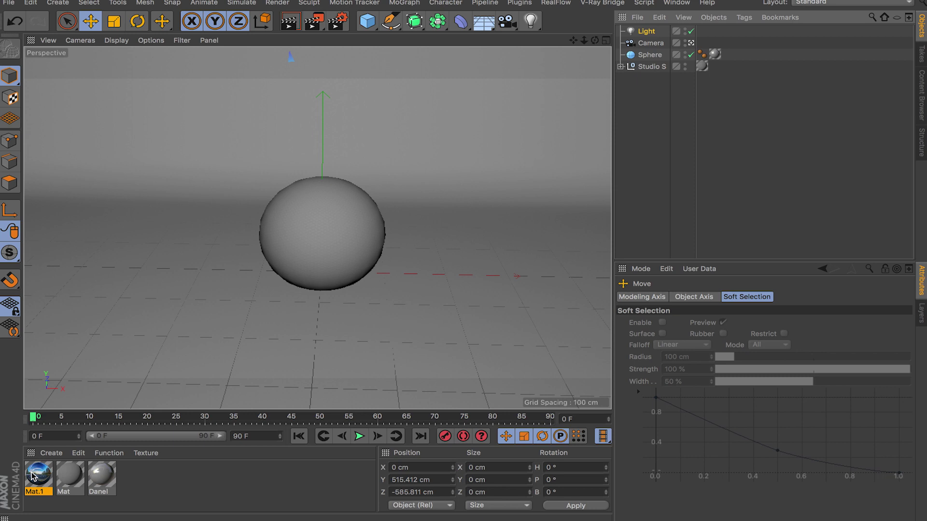
Replace the light with a Sky object and leave the Camera view.
left_click(644, 32)
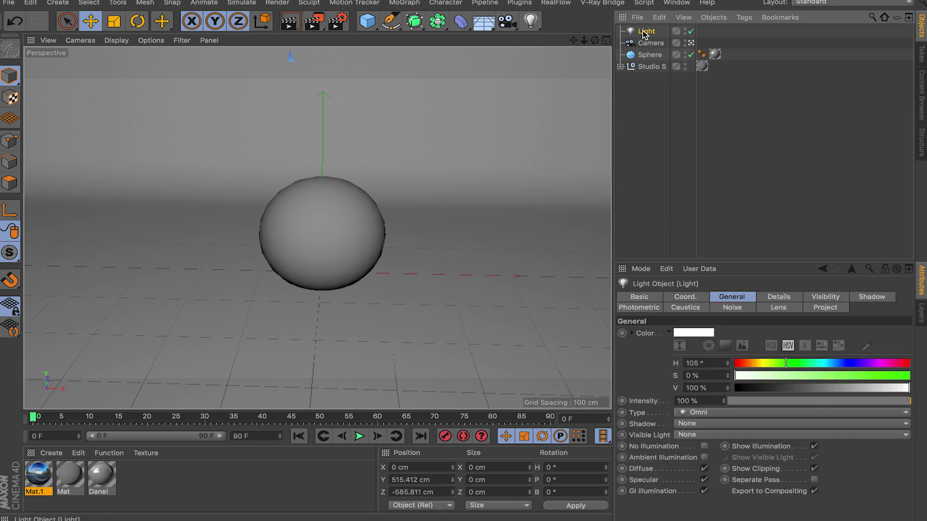
key("Delete")
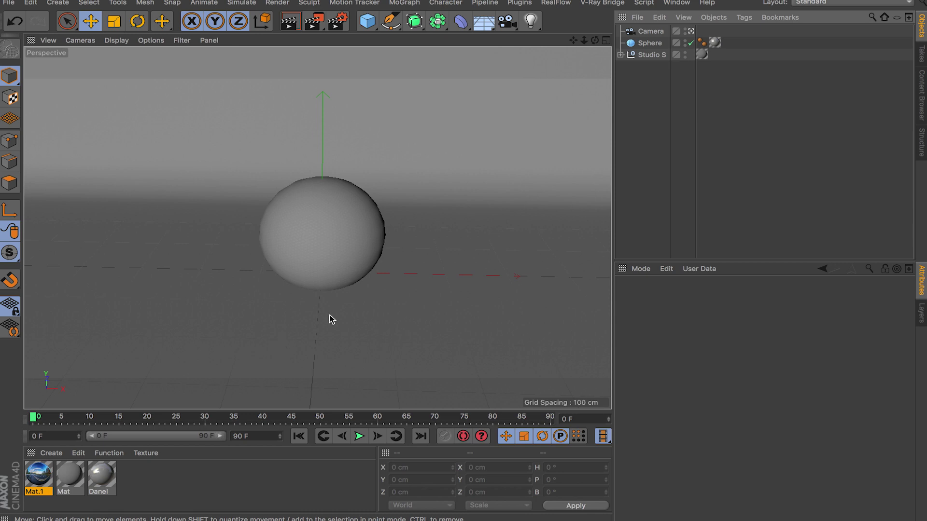
left_click(691, 31)
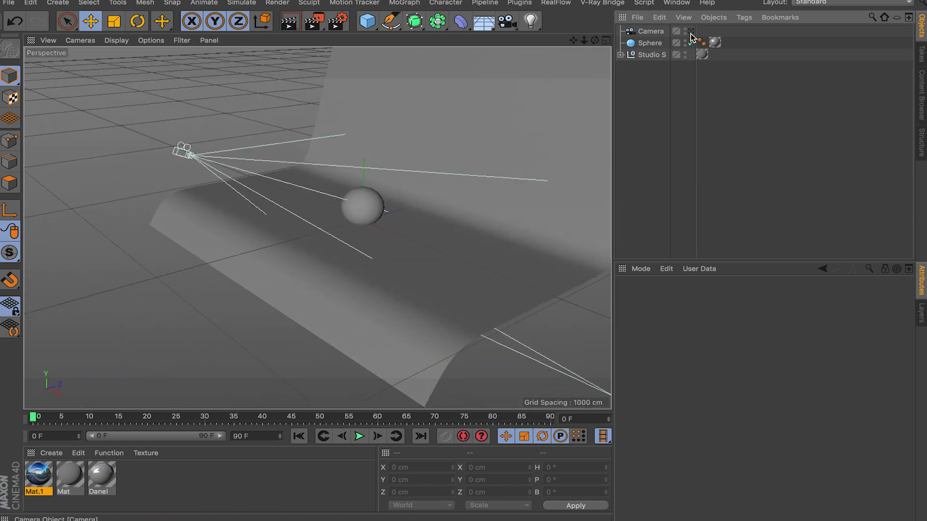
left_click(487, 25)
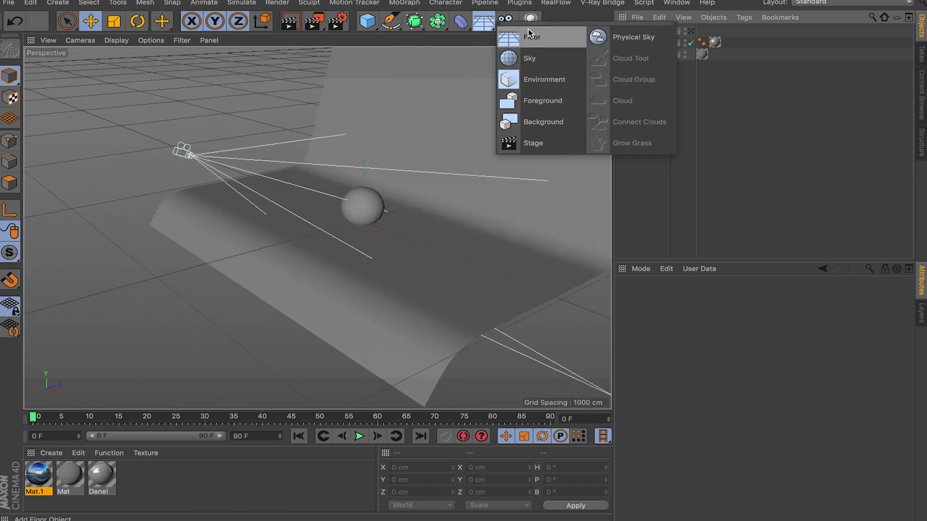
left_click(556, 60)
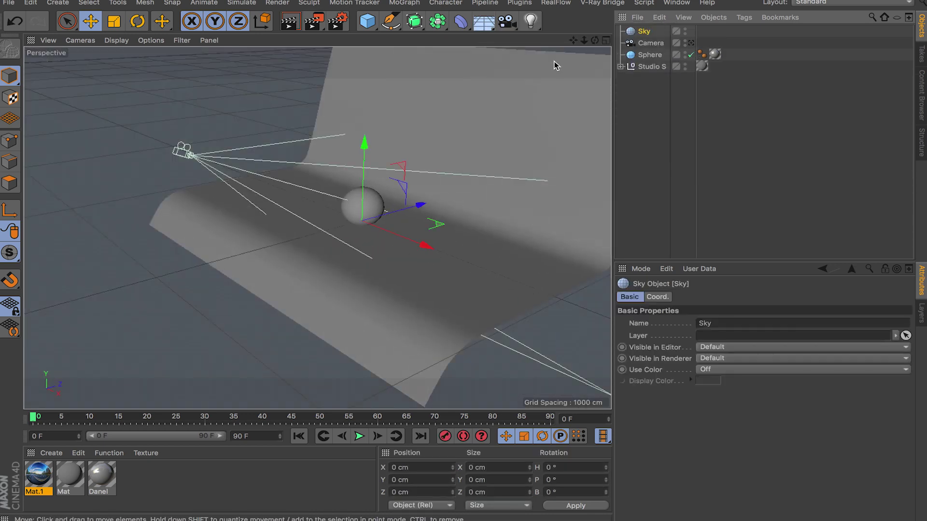
Check the Luminance channel of the Mat.1 material and apply the material to the Sky object.
double_click(38, 476)
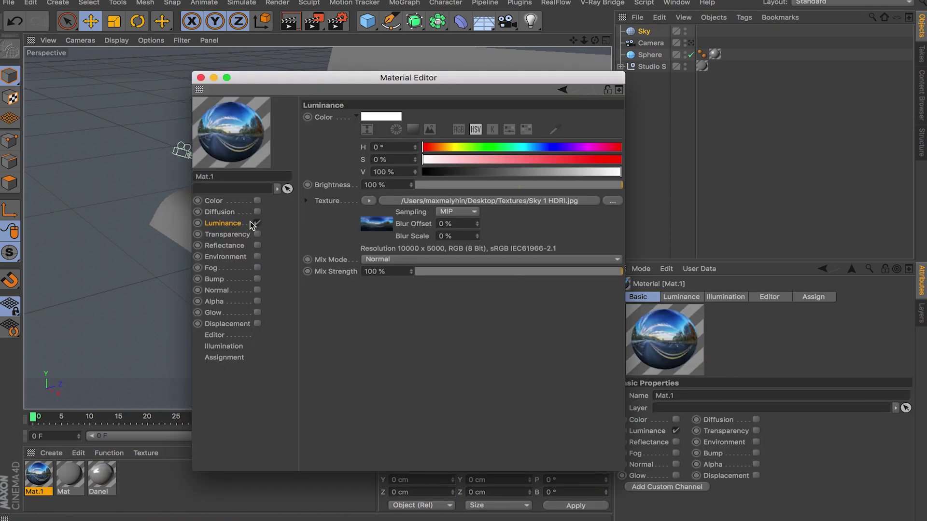
left_click(200, 78)
left_click_drag(45, 478, 648, 33)
left_click_drag(490, 209, 404, 215, "alt")
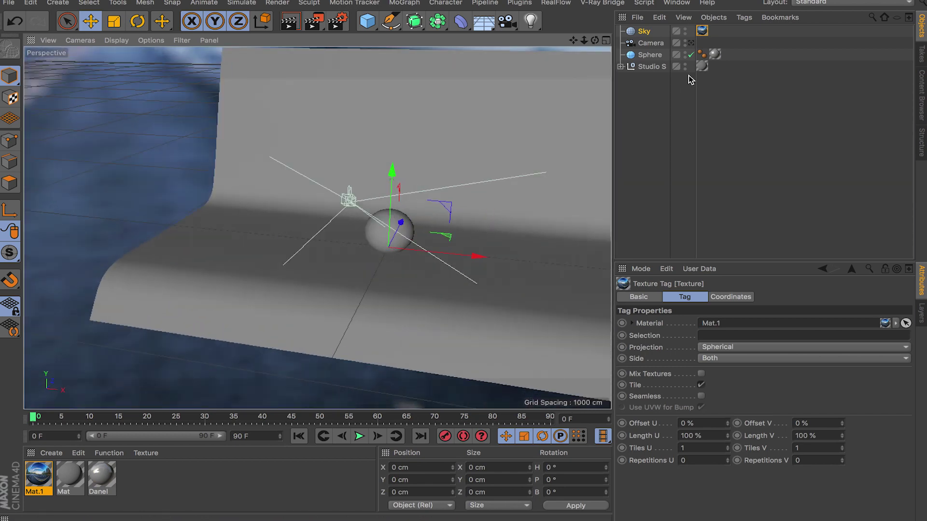
Disable Global Illumination in the render settings and render the sky scene through the Camera to the Picture Viewer.
left_click(692, 43)
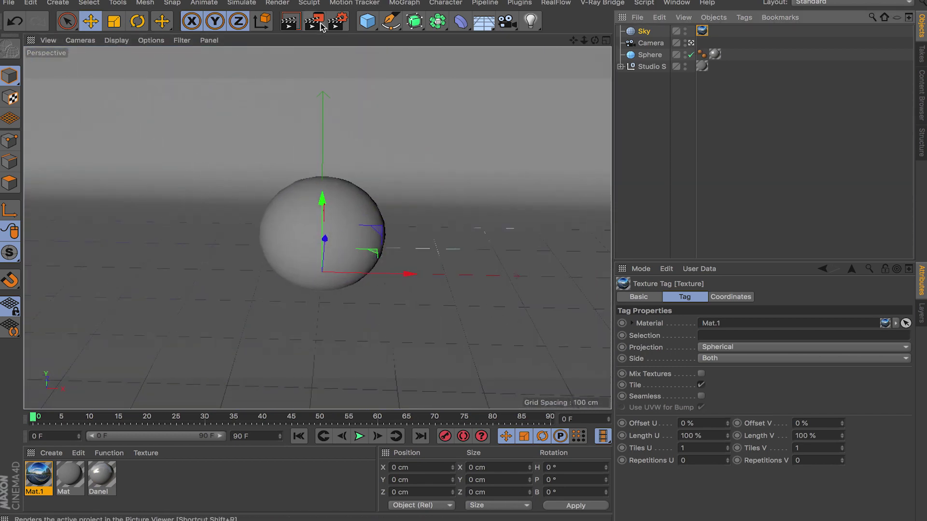
left_click(338, 20)
left_click(283, 233)
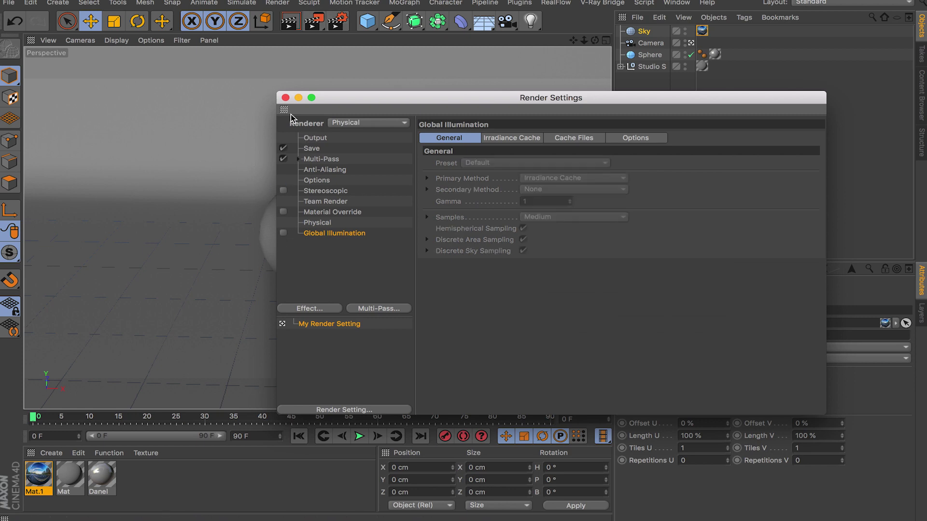
left_click(285, 98)
left_click(314, 21)
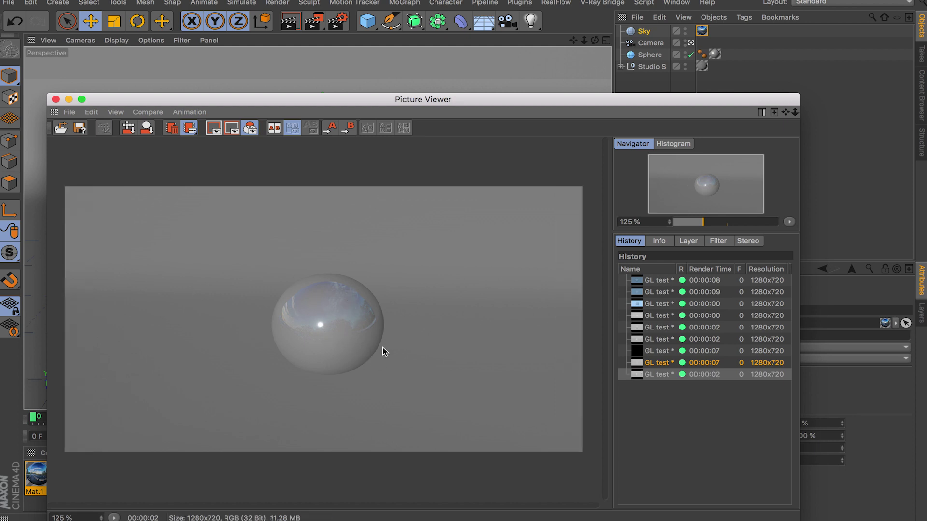
left_click(55, 99)
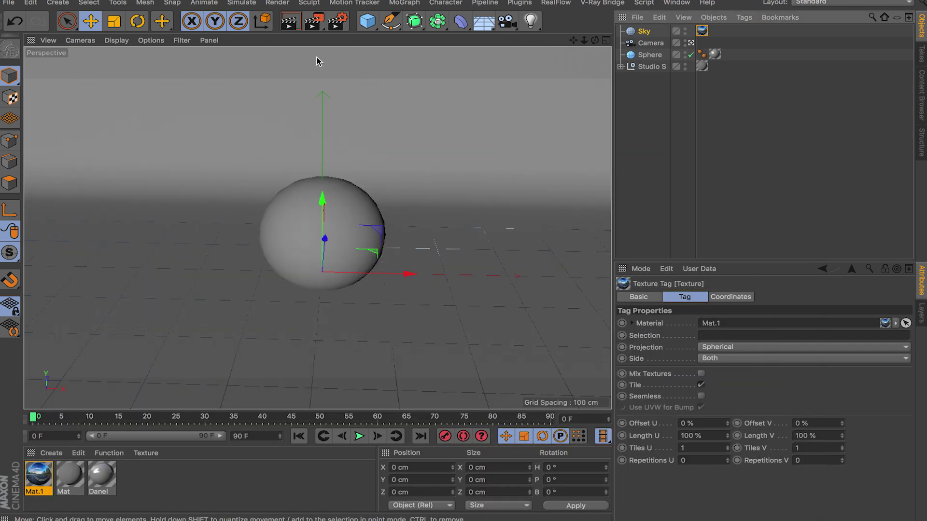
Re-enable Global Illumination in the render settings and render the sky scene to the Picture Viewer again.
left_click(338, 22)
left_click(283, 233)
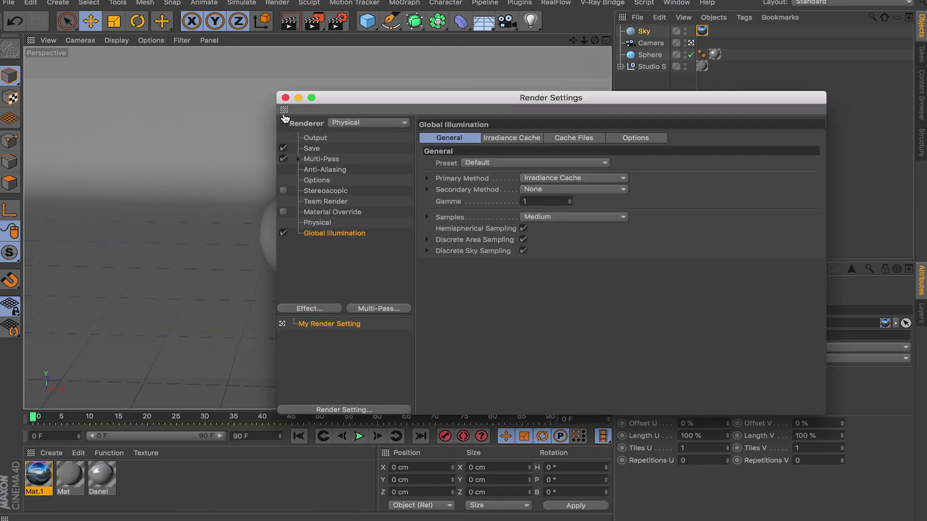
left_click(286, 98)
left_click(313, 22)
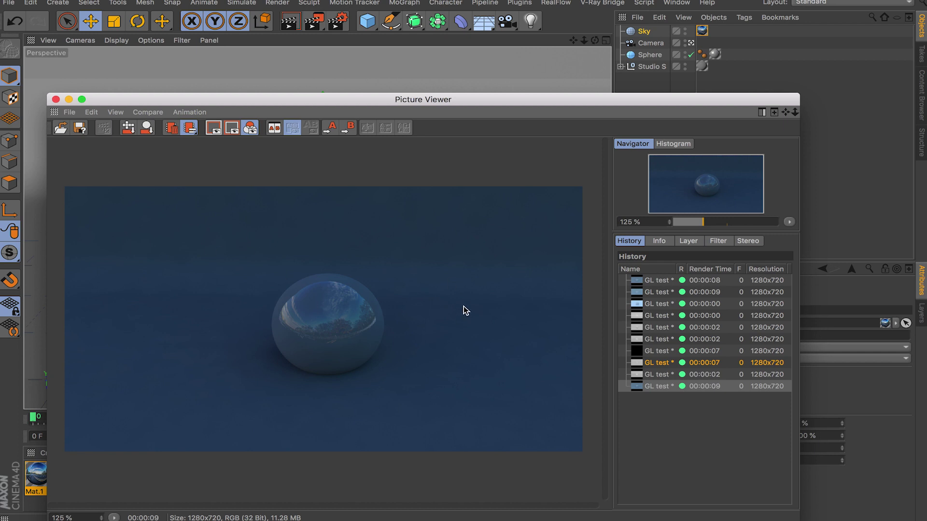
left_click(56, 99)
Review the Primary and Secondary Method options of Global Illumination and set the Primary Method to Quasi-Monte Carlo (QMC).
left_click(344, 26)
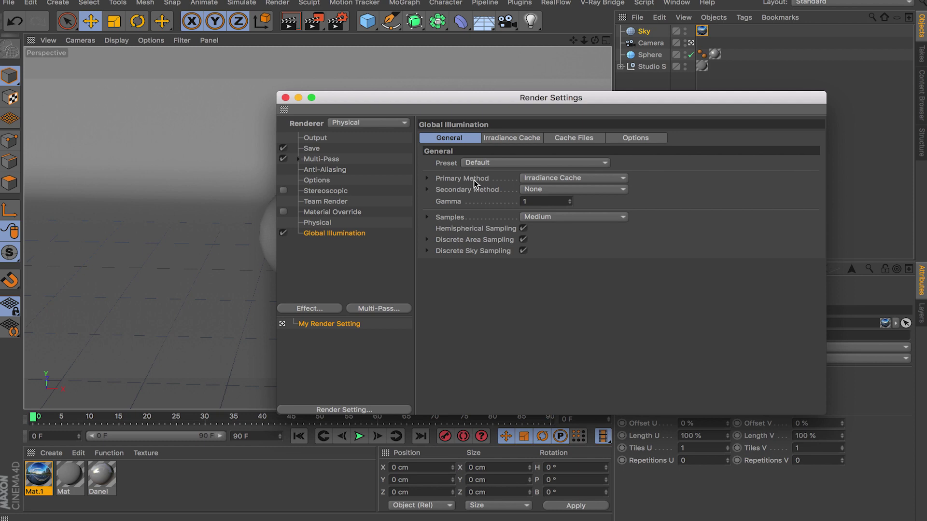
left_click(606, 180)
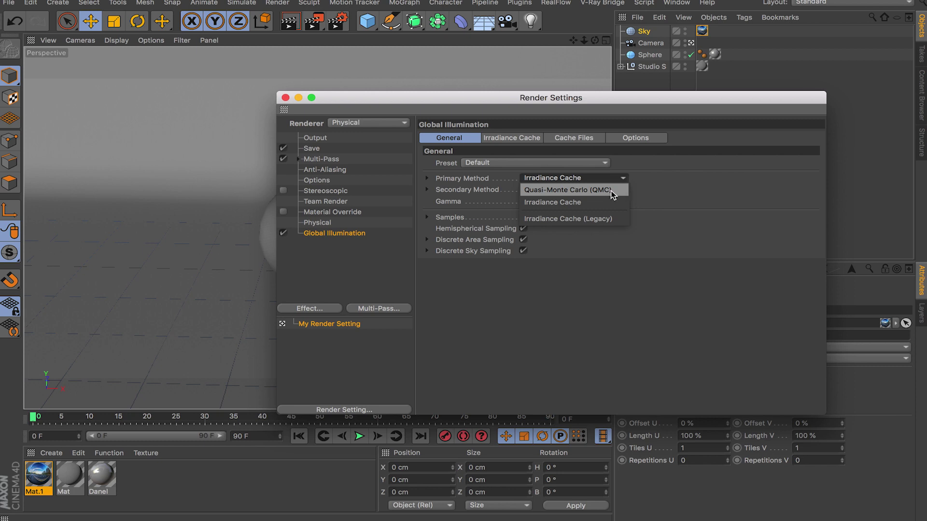
left_click(679, 211)
left_click(598, 192)
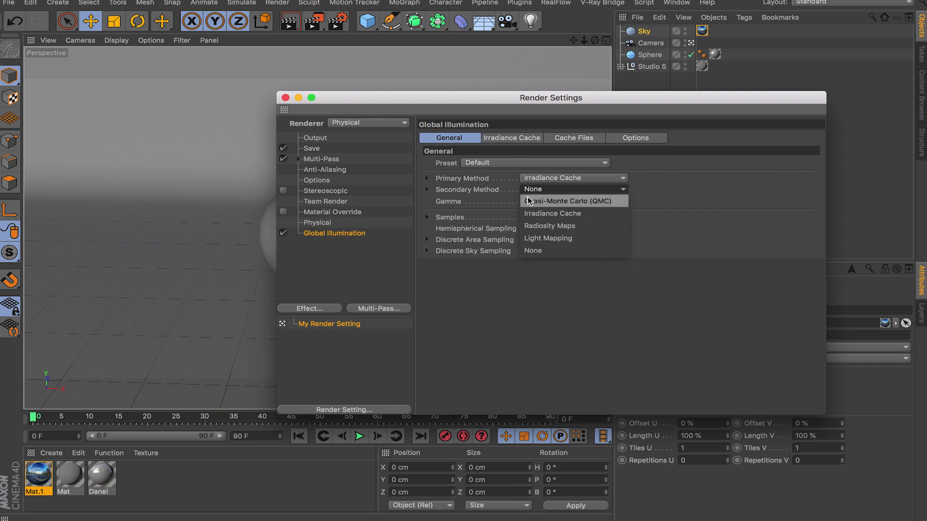
left_click(588, 179)
left_click(591, 191)
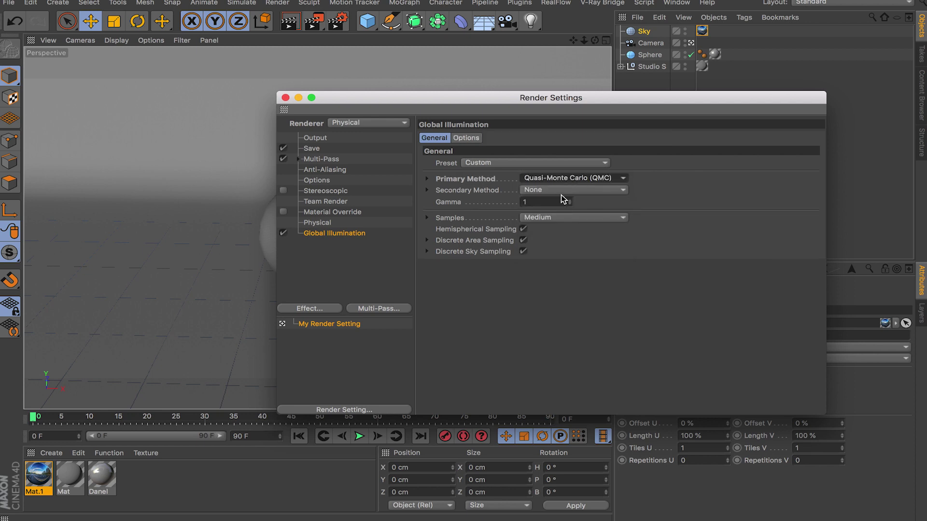
Set the Global Illumination Primary Method to Irradiance Cache and the Secondary Method to Light Mapping.
left_click(560, 191)
left_click(580, 214)
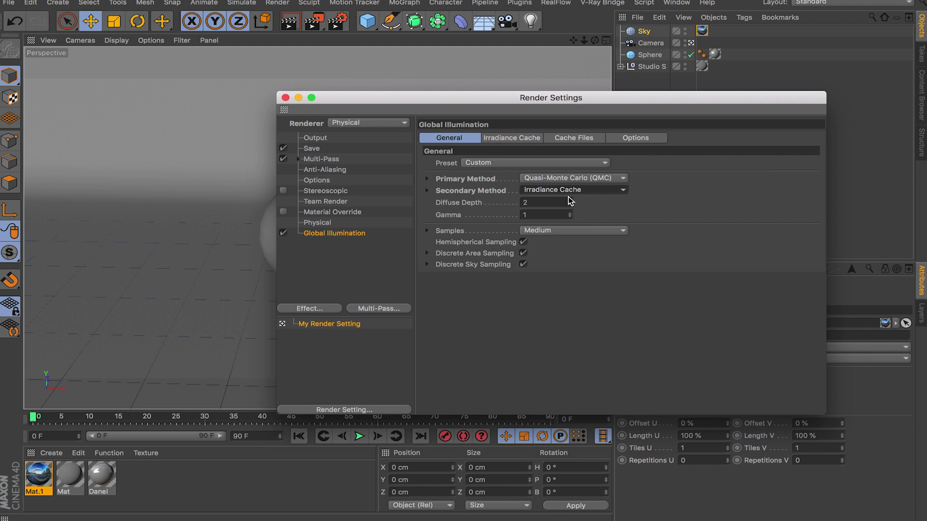
left_click(557, 180)
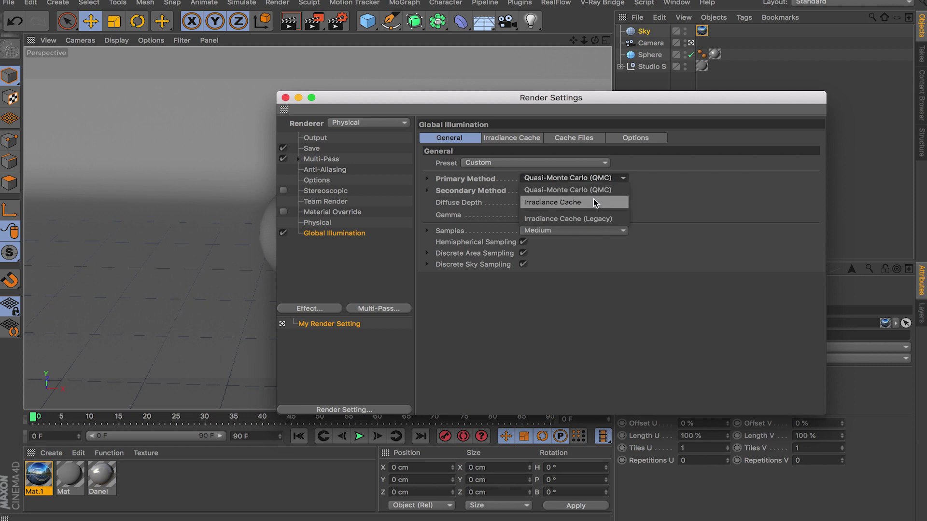
left_click(595, 203)
left_click(555, 193)
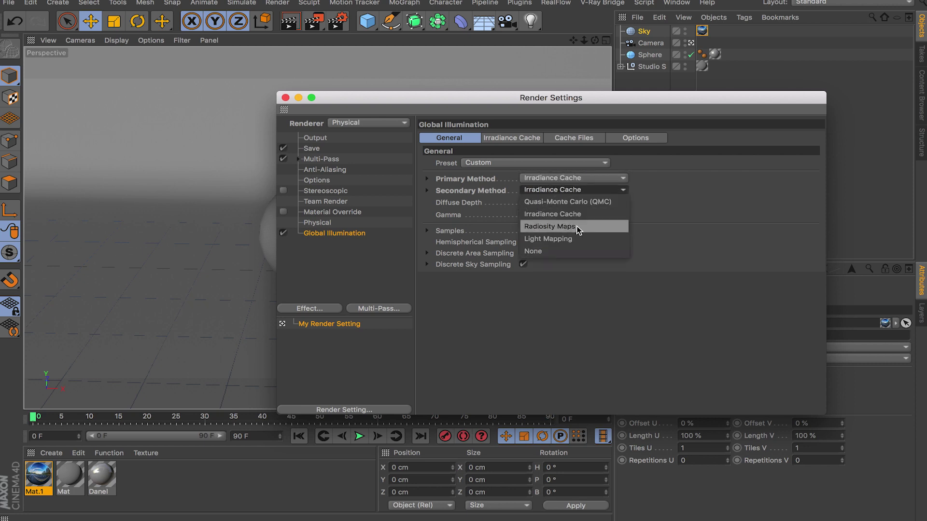
left_click(579, 227)
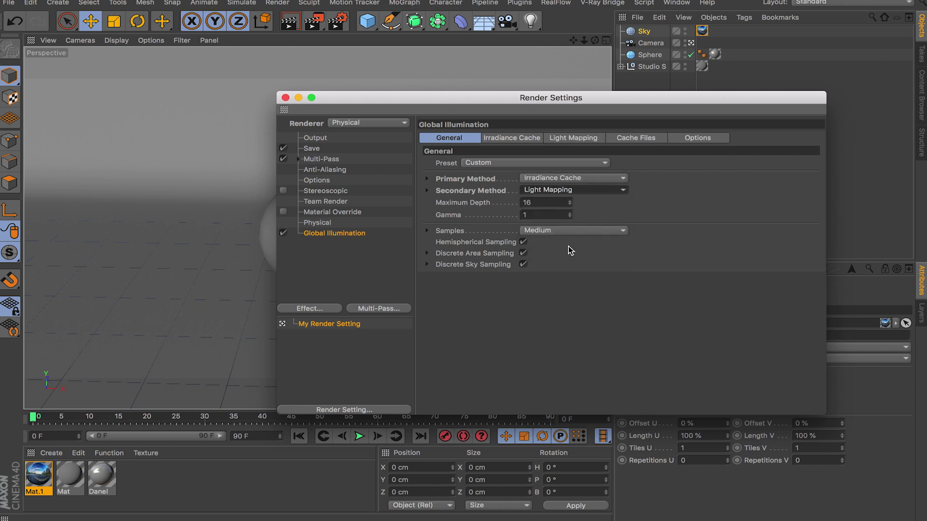
Render the sky scene to the Picture Viewer and compare the new image up close with the previous render.
left_click(285, 97)
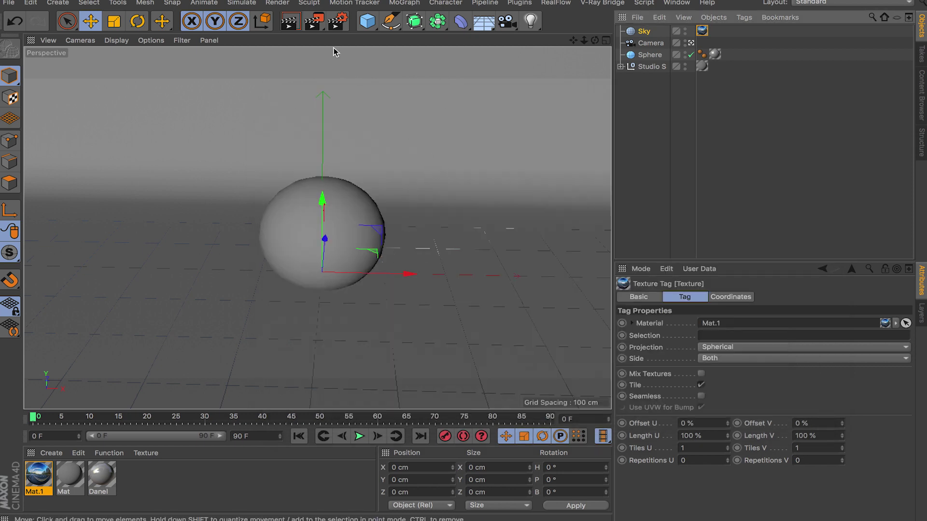
left_click(314, 21)
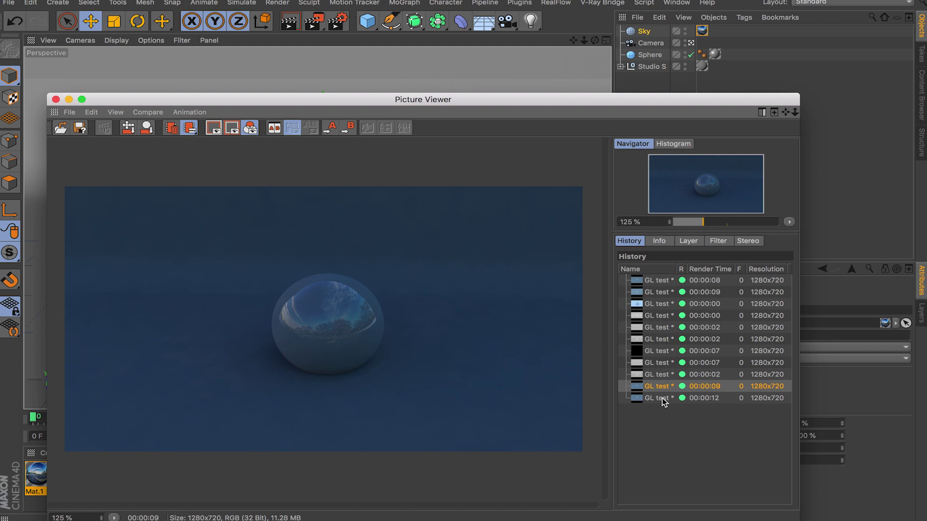
scroll(330, 373, "down", 3)
scroll(330, 372, "up", 6)
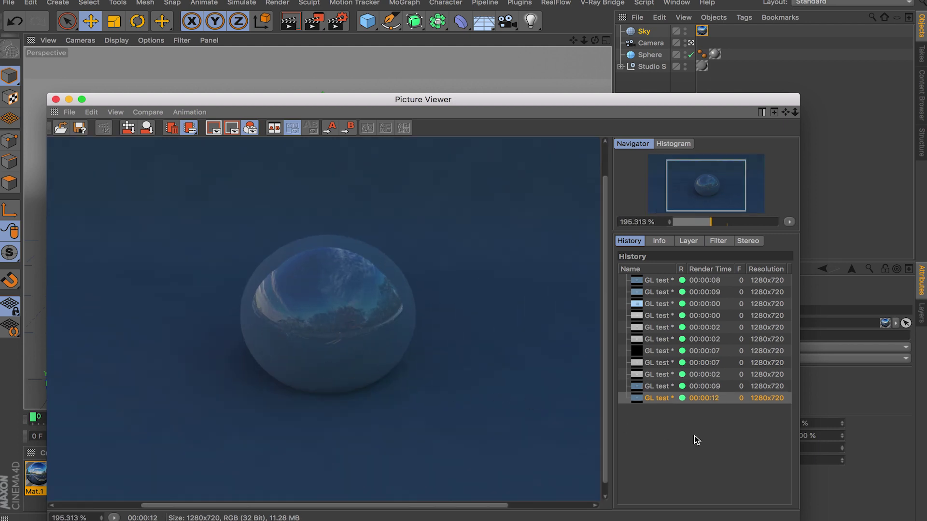
left_click(661, 386)
left_click(661, 396)
left_click(661, 386)
left_click(661, 397)
scroll(404, 394, "up", 2)
scroll(406, 395, "down", 5)
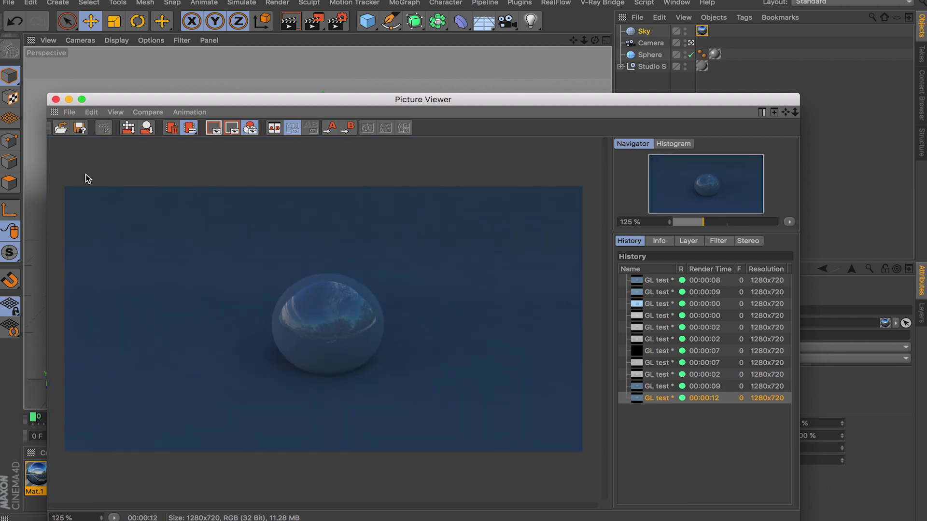
left_click(56, 99)
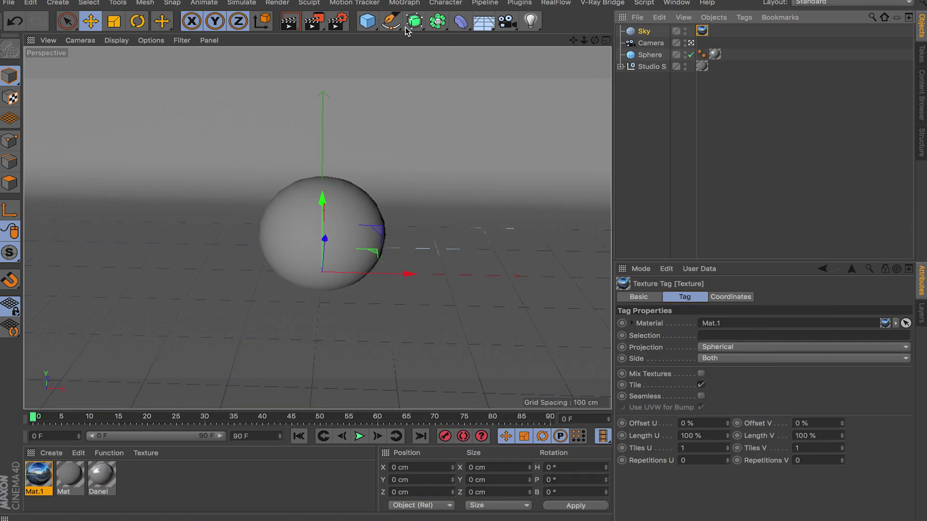
Set the Maximum Depth to 48 and the Gamma to 2 in the general Global Illumination settings.
left_click(336, 23)
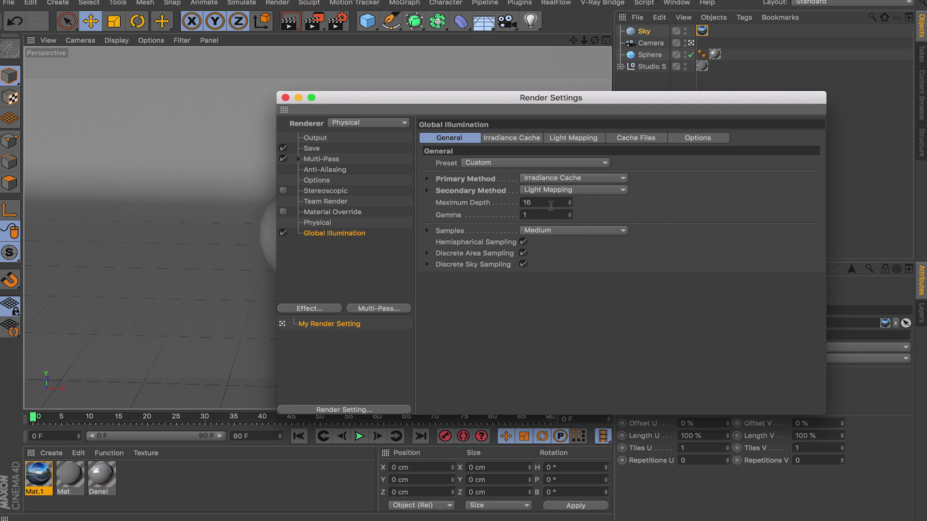
left_click_drag(545, 202, 519, 201)
double_click(554, 216)
type("2")
key("Return")
Set the Light Mapping Path Count (x1000) to 8000 and render the sky scene to the Picture Viewer.
left_click(550, 142)
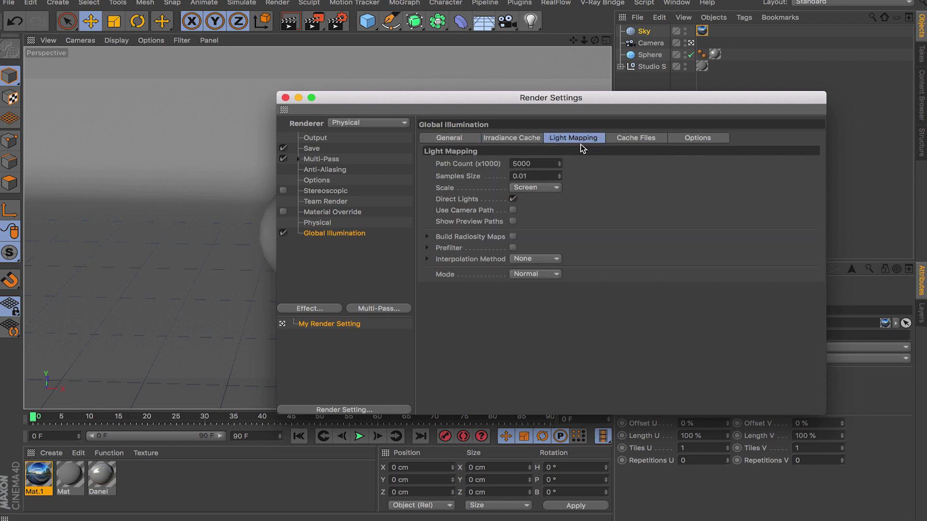
double_click(556, 163)
type("8000")
key("Return")
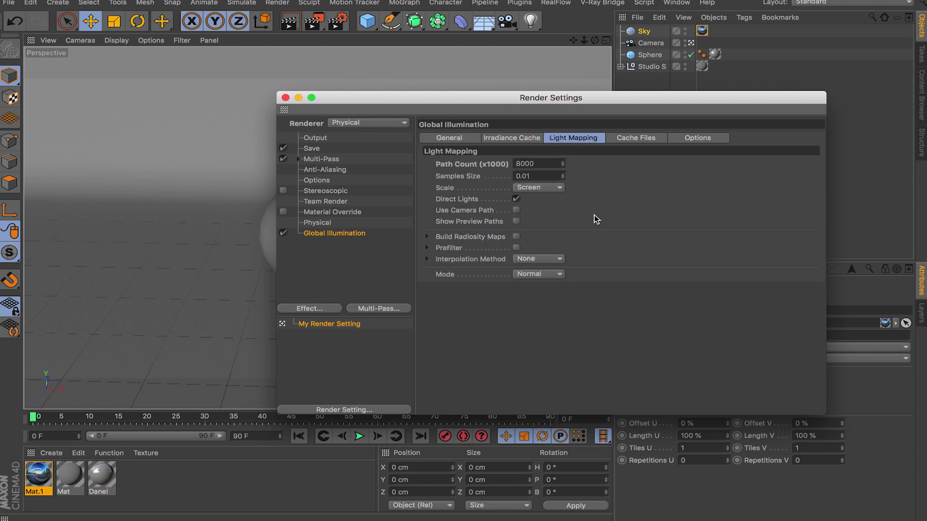
left_click(285, 98)
left_click(313, 21)
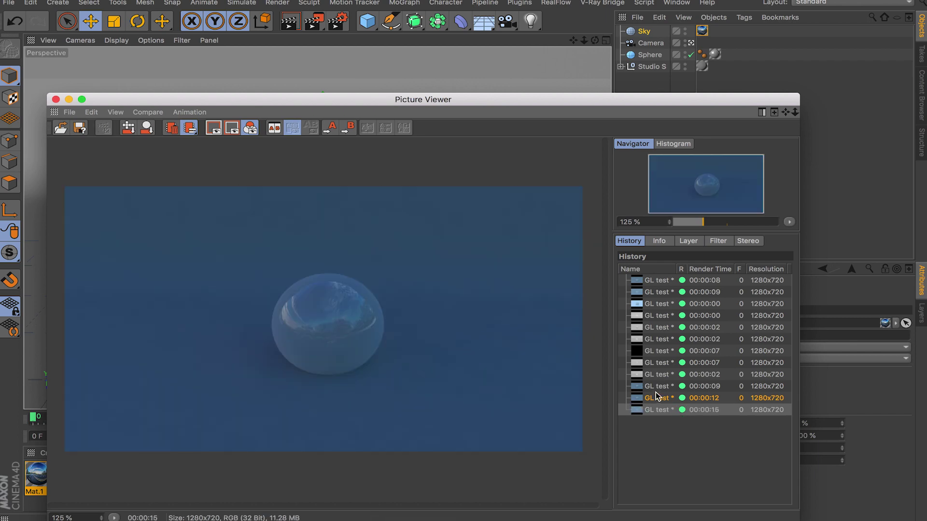
Compare the two latest renders in the Picture Viewer history, examining the sphere's brightness and shadow up close.
left_click(656, 398)
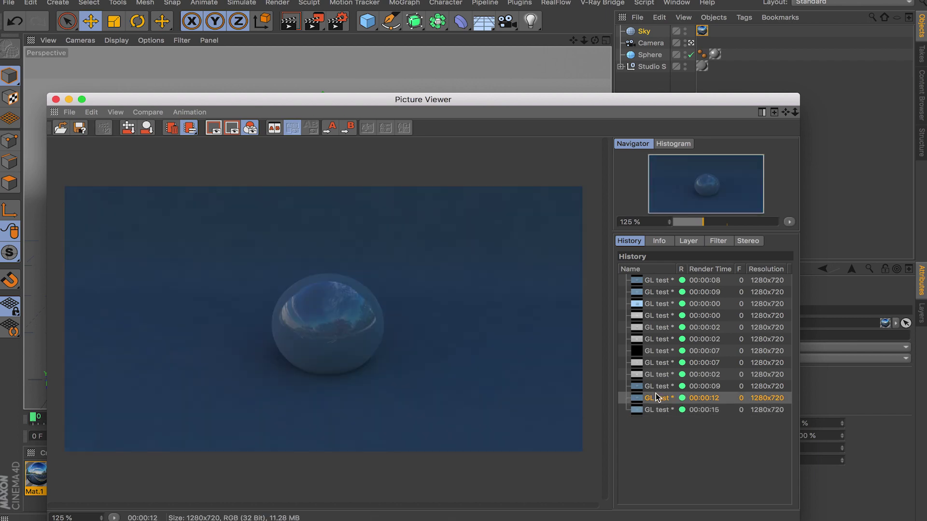
left_click(657, 409)
left_click(656, 399)
left_click(655, 411)
scroll(430, 371, "down", 2)
scroll(430, 372, "up", 5)
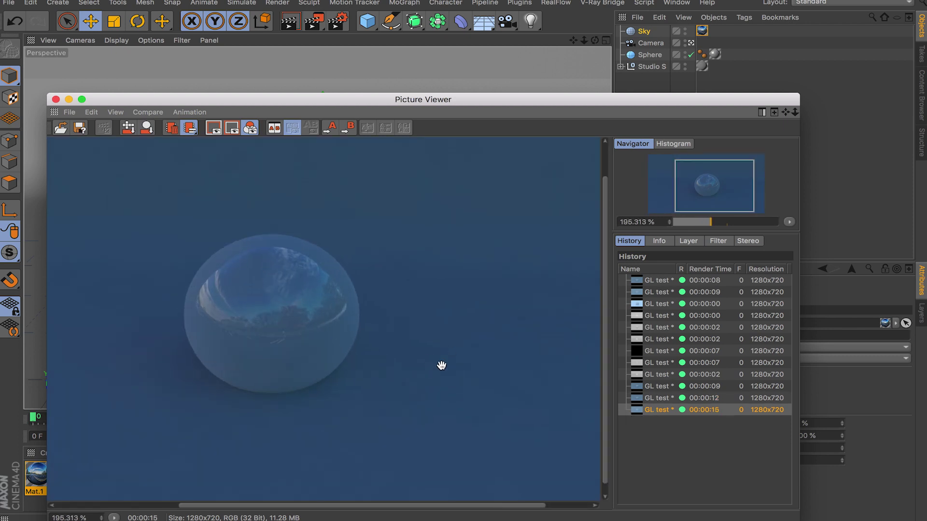
scroll(434, 397, "down", 2)
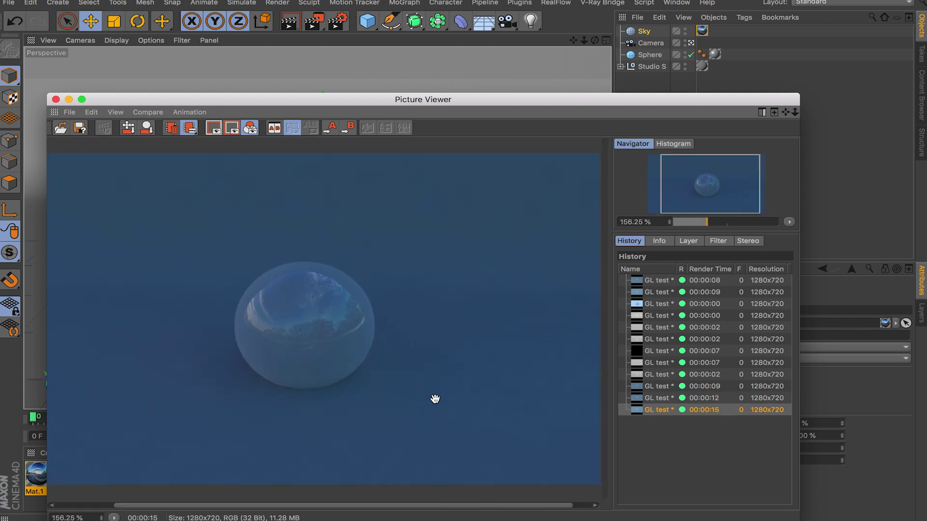
left_click(659, 398)
left_click(659, 410)
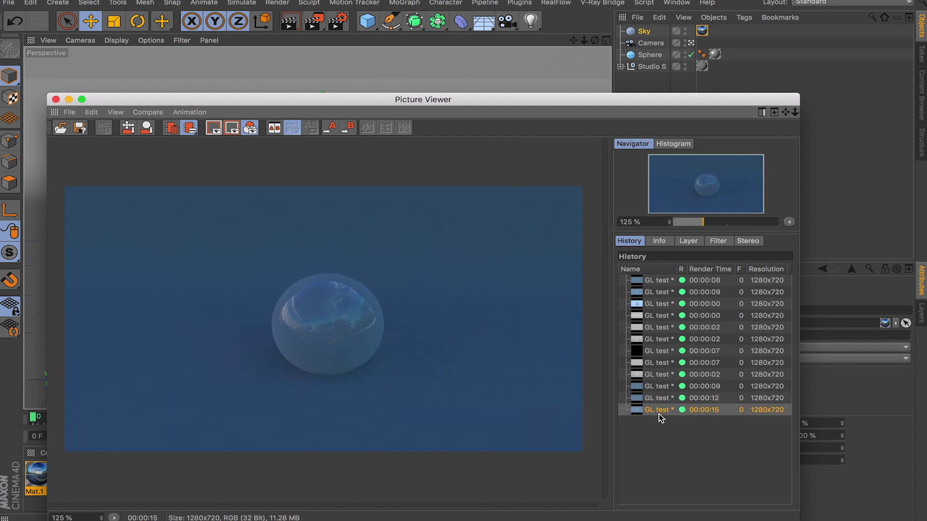
scroll(302, 379, "up", 2)
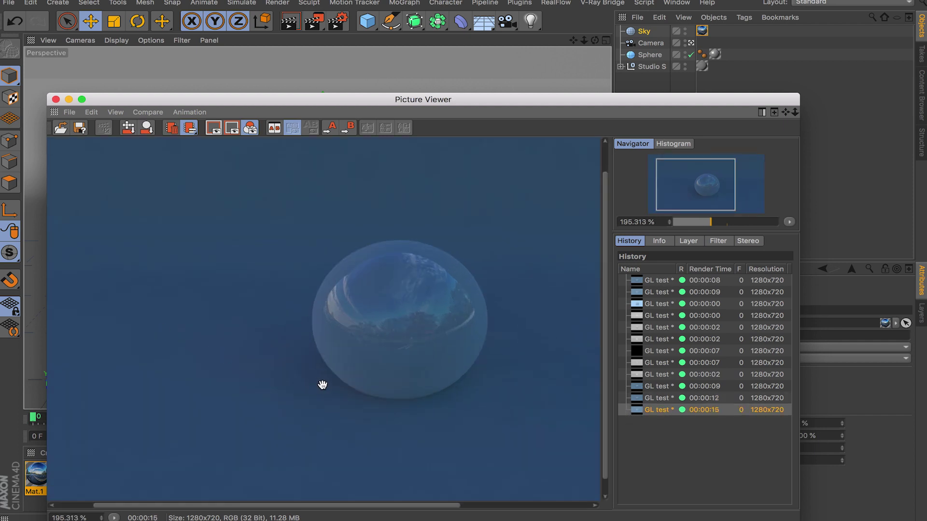
scroll(320, 382, "down", 2)
left_click(663, 399)
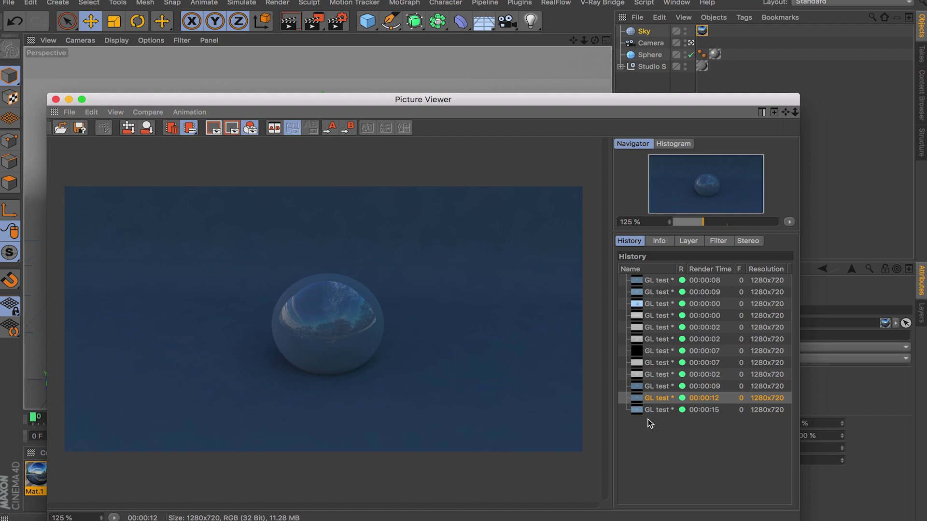
left_click(652, 410)
left_click(653, 400)
left_click(657, 411)
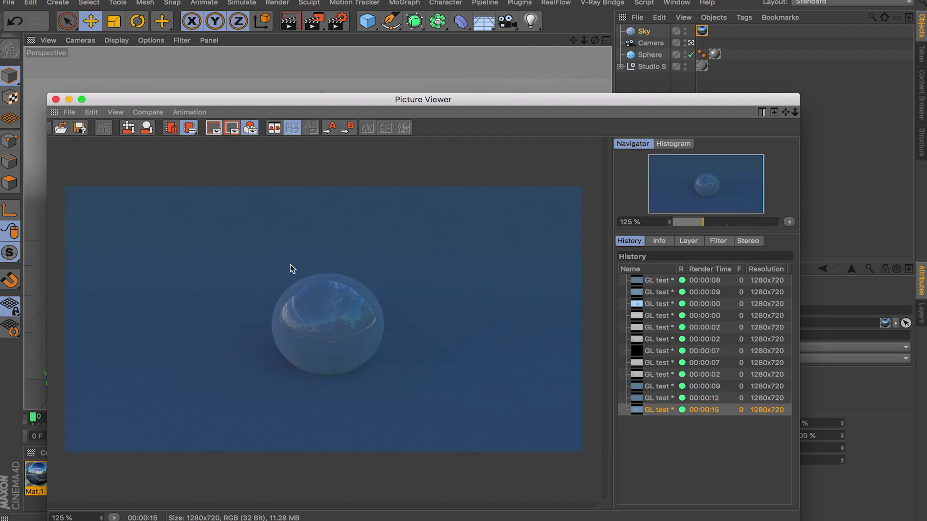
left_click(56, 100)
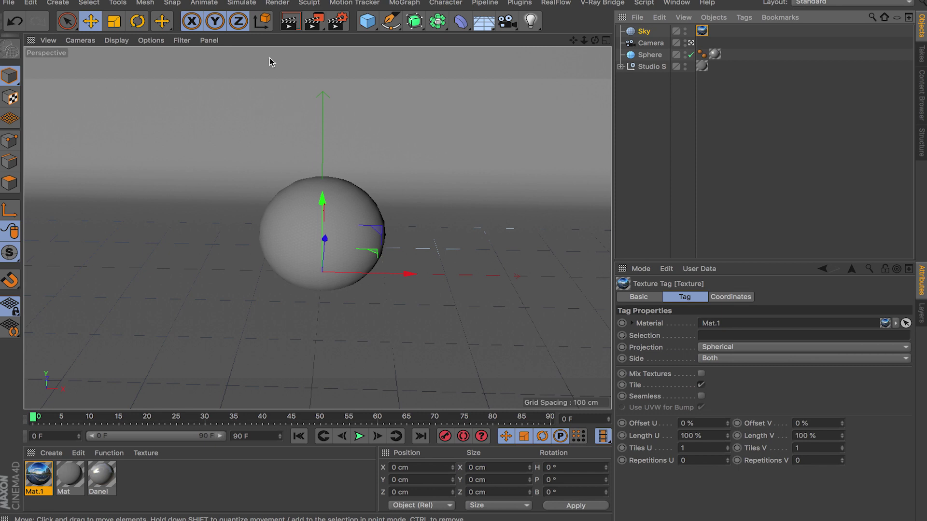
Set the Generate GI Strength of the Mat.1 material's Illumination to 250% and render the scene to the Picture Viewer.
double_click(45, 473)
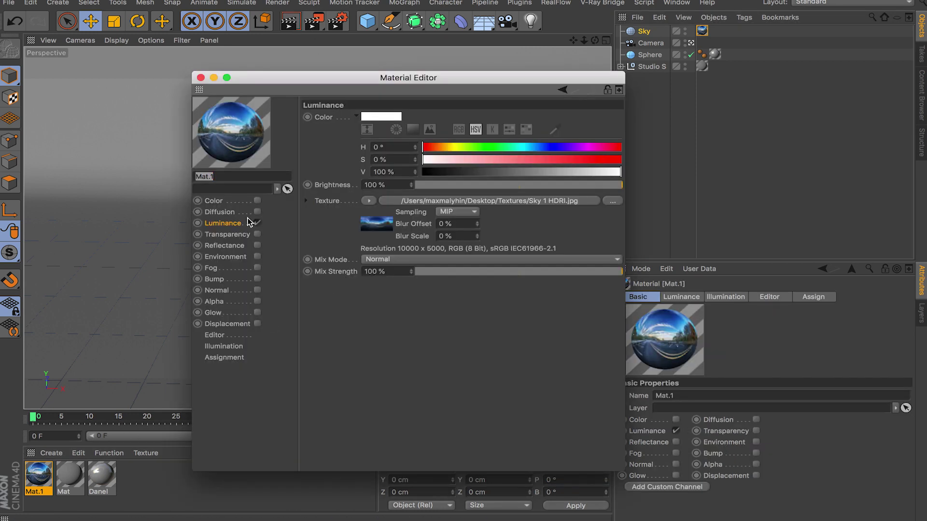
left_click(236, 348)
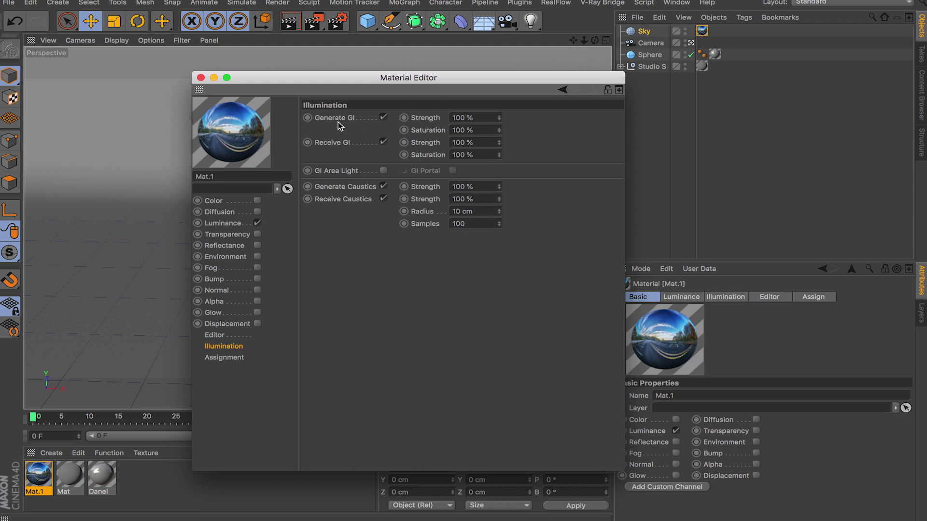
left_click(481, 118)
type("250")
key("Return")
key("Tab")
left_click(201, 77)
left_click(314, 21)
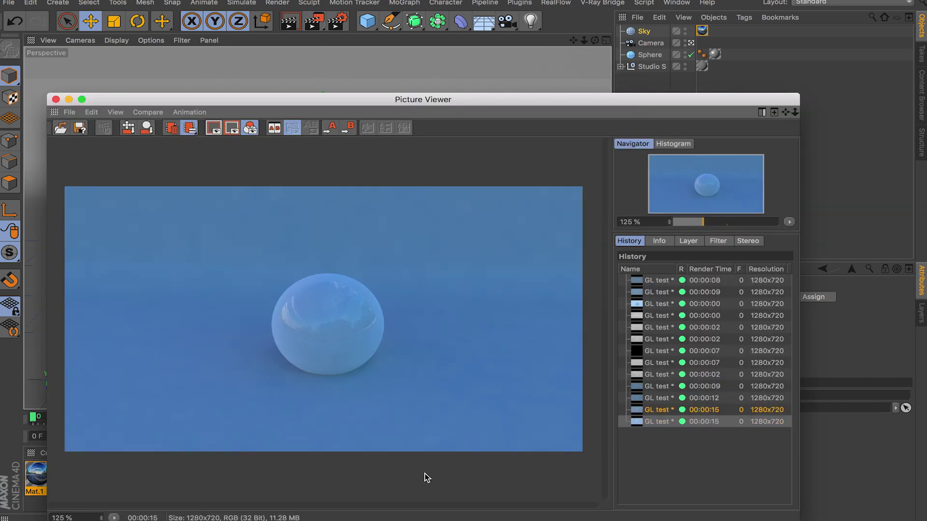
Compare the render using the stronger Generate GI value with the two previous renders in the Picture Viewer history.
left_click(662, 419)
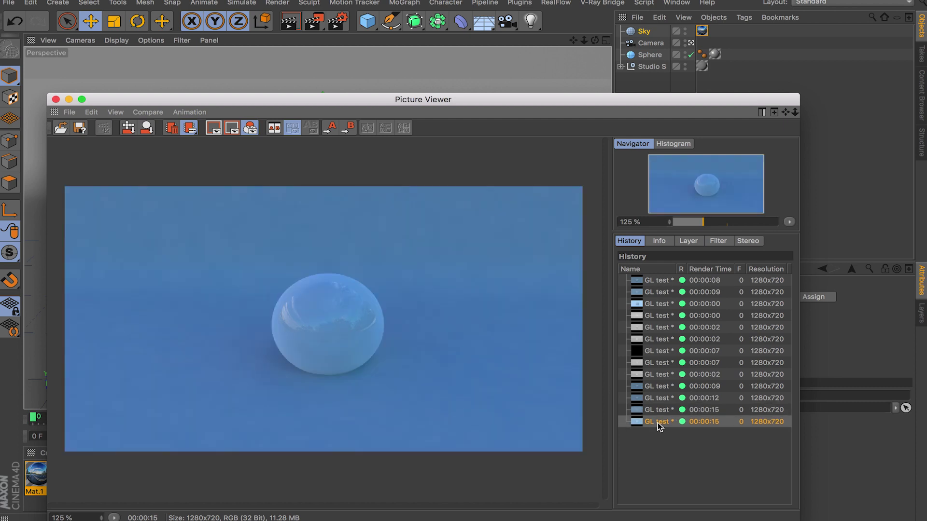
left_click(656, 410)
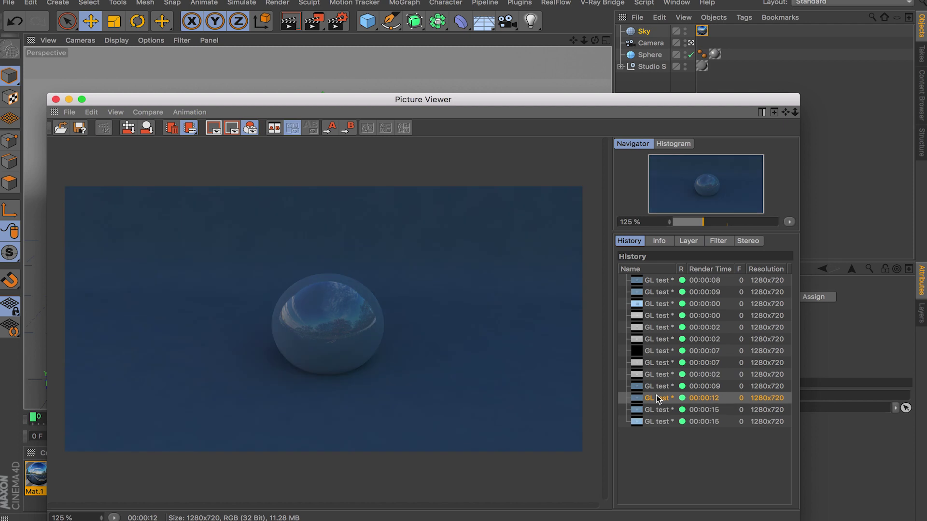
left_click(657, 398)
left_click(658, 409)
left_click(659, 422)
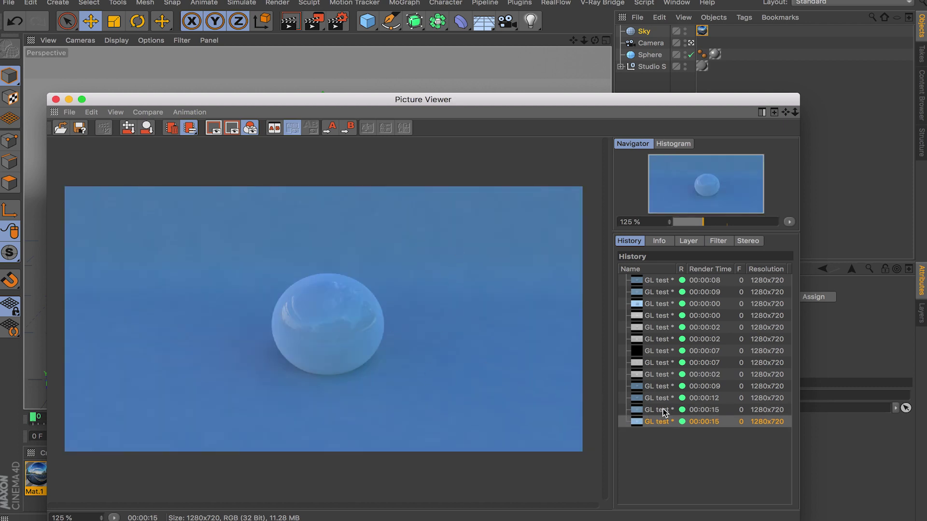
left_click(56, 100)
Set the Global Illumination Primary Method to Quasi-Monte Carlo (QMC) and the Secondary Method to Irradiance Cache.
left_click(338, 21)
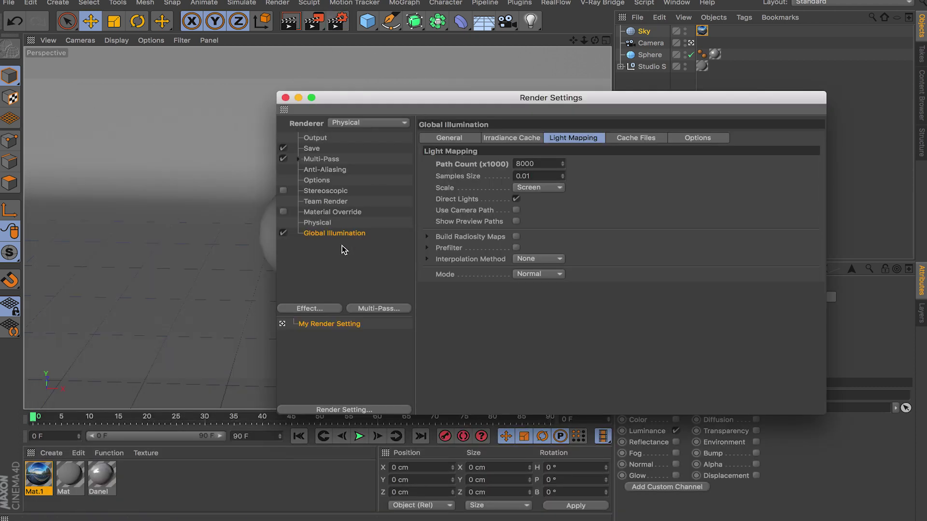
left_click(459, 138)
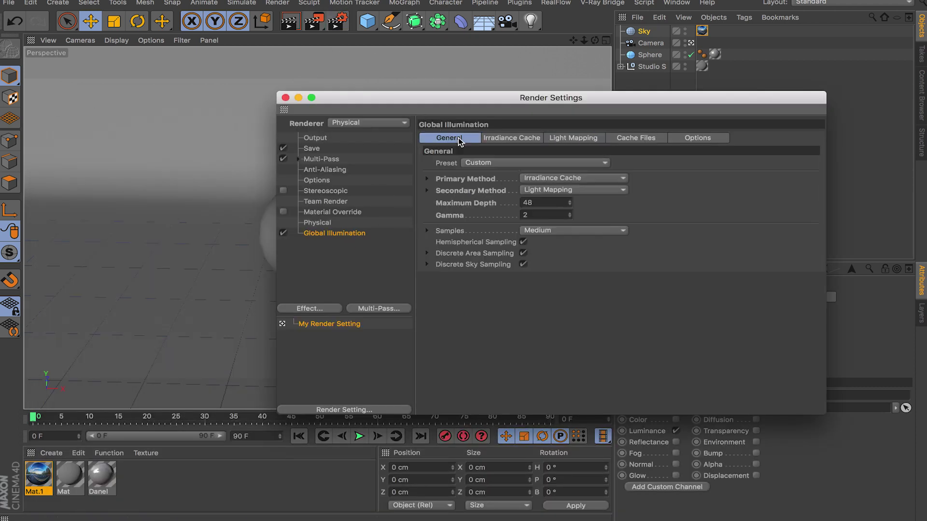
left_click(544, 179)
left_click(546, 191)
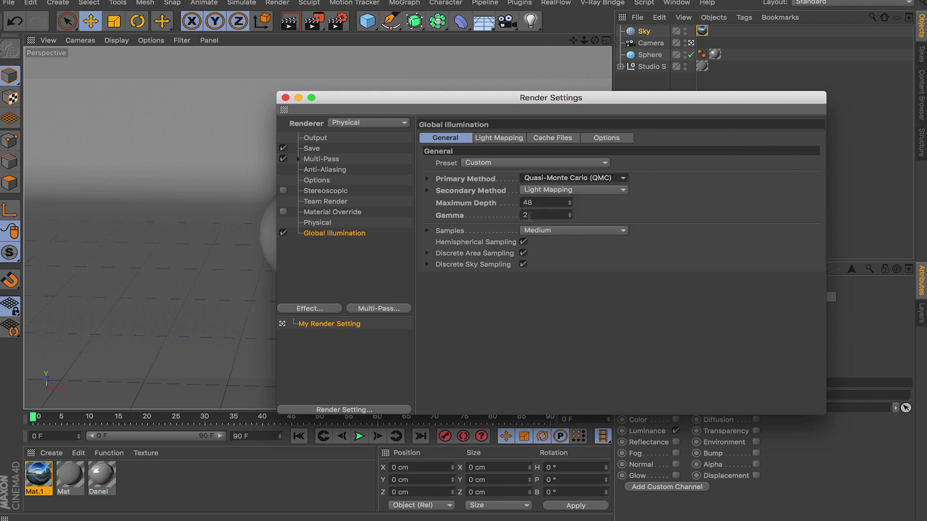
left_click(544, 191)
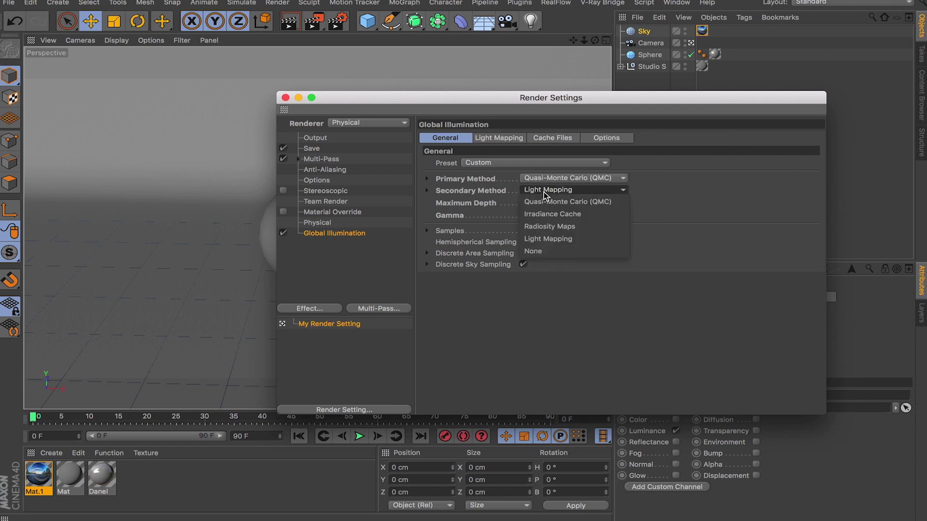
left_click(585, 214)
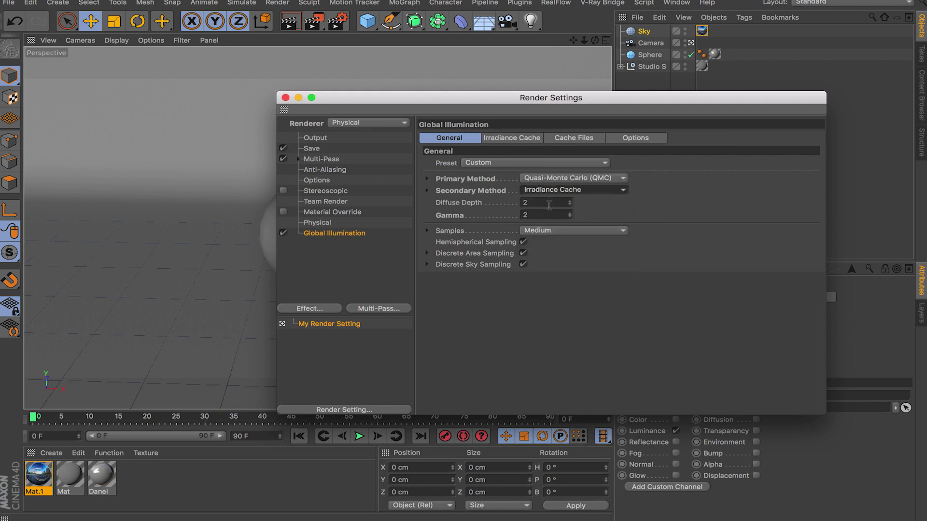
Set the Global Illumination Diffuse Depth to 6 and Gamma to 1.1, and render the scene to the Picture Viewer.
left_click(549, 203)
type("6")
left_click(543, 214)
type("1")
key("Return")
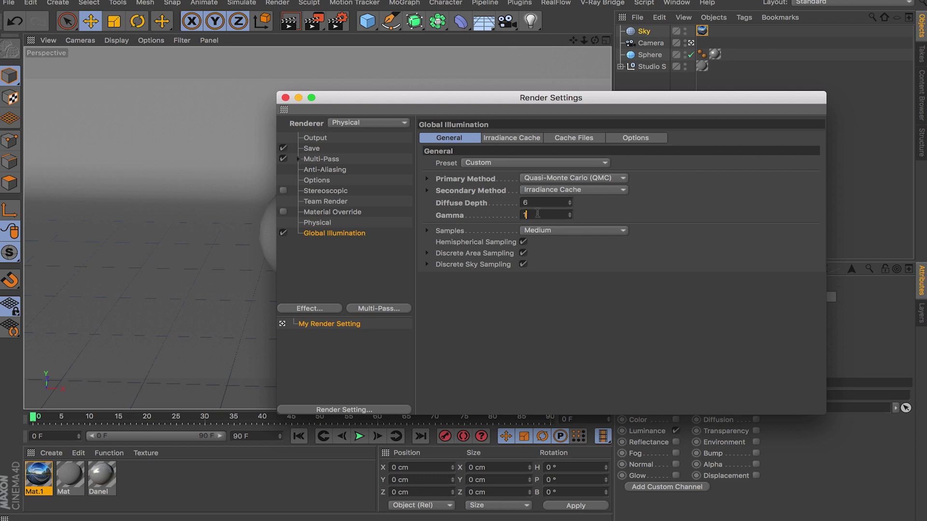
type(".1")
key("Return")
left_click(285, 99)
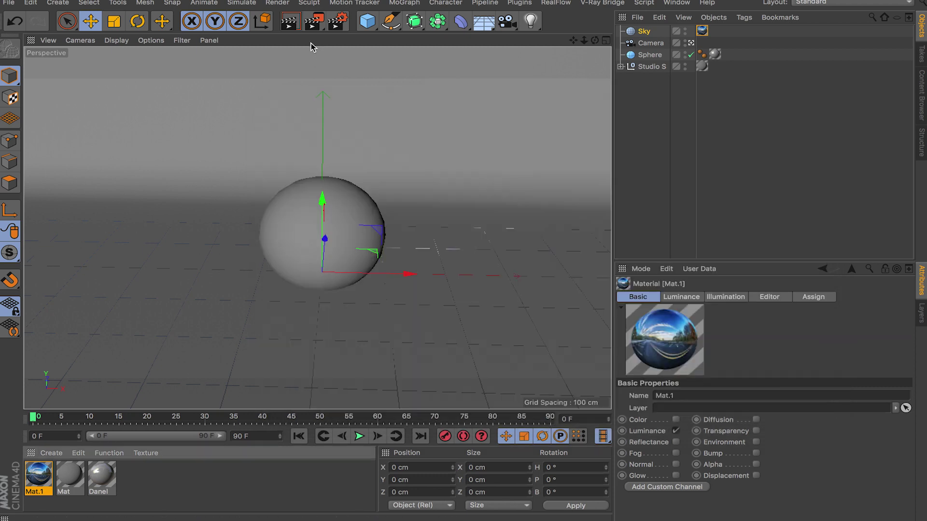
left_click(313, 21)
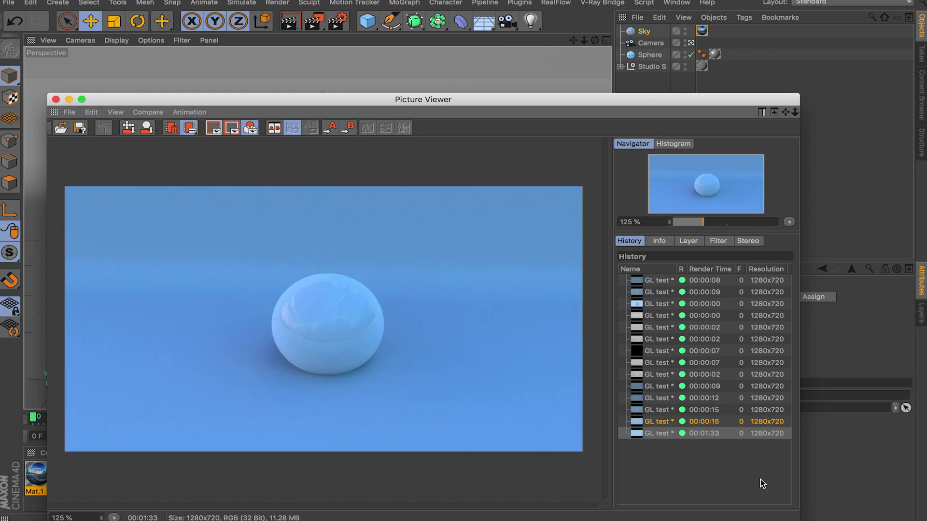
Compare the QMC render with the preceding render in the Picture Viewer history and close the viewer.
left_click(701, 421)
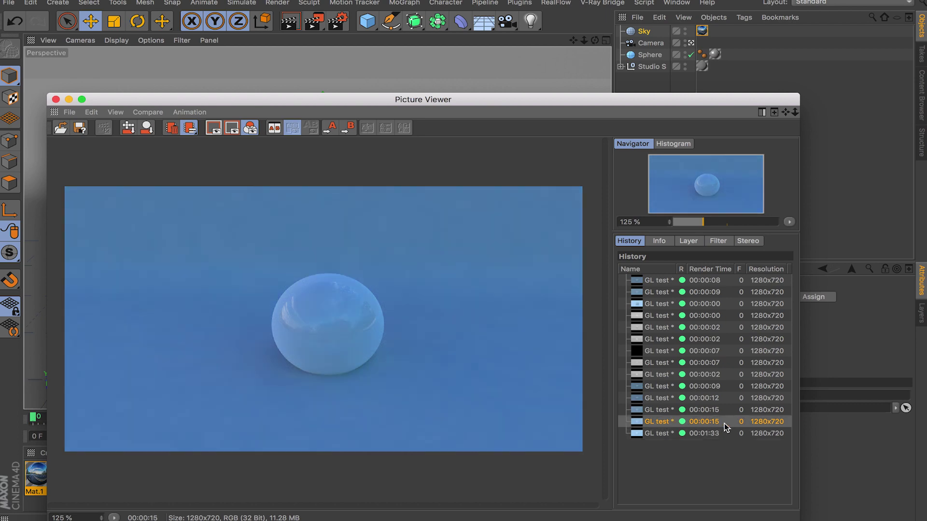
left_click(710, 434)
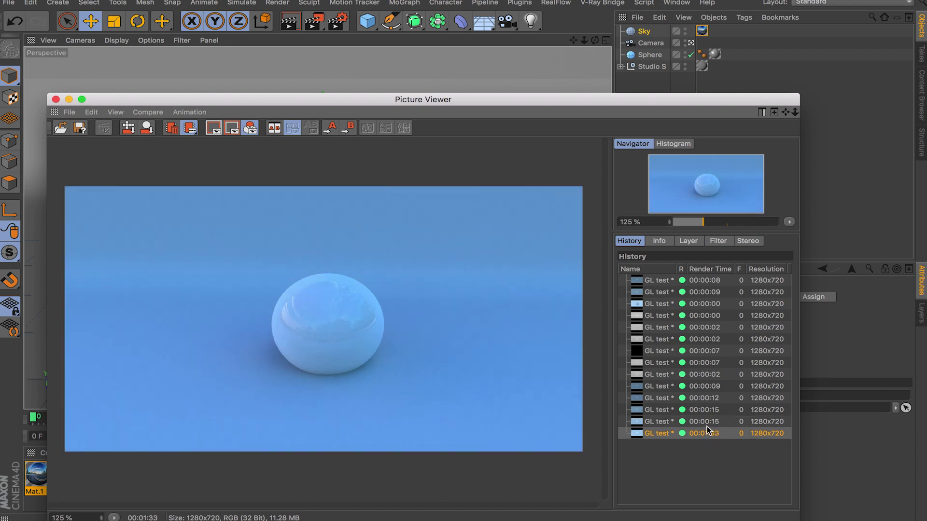
left_click(705, 422)
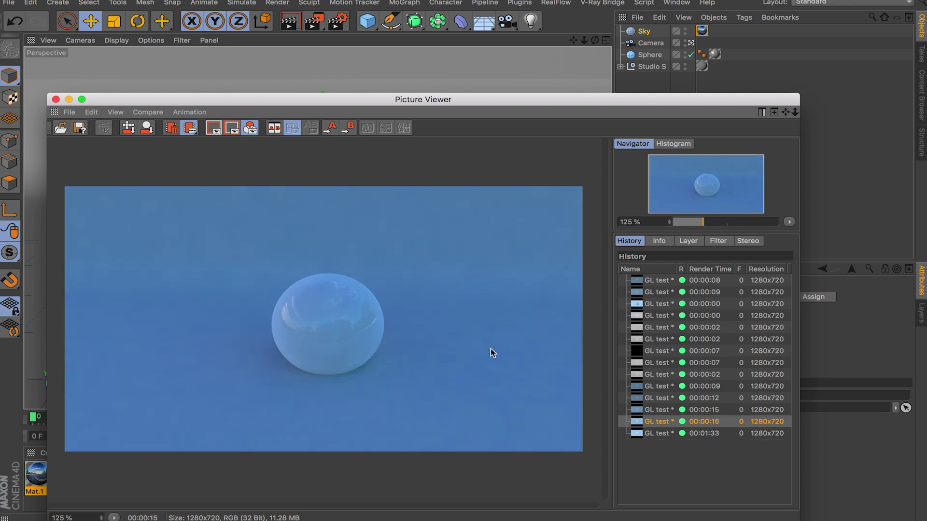
left_click(671, 434)
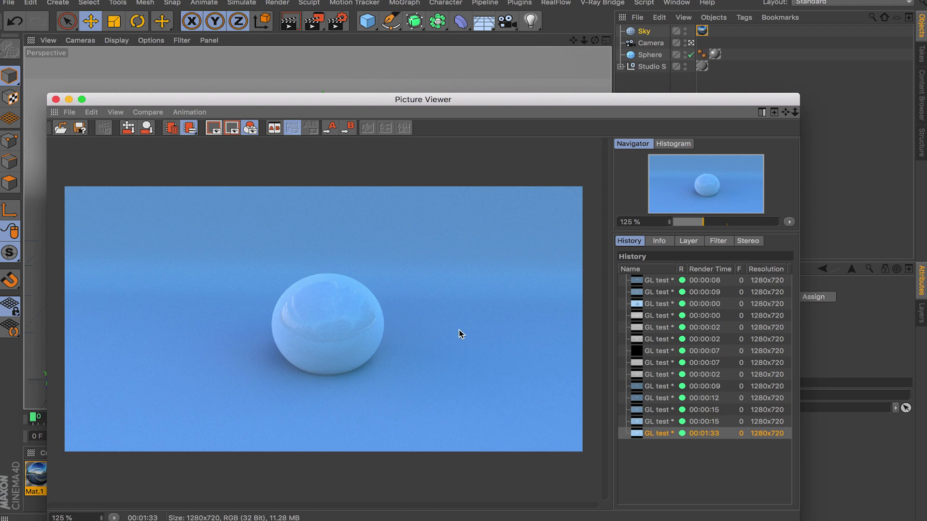
left_click(56, 99)
Examine the Global Illumination Diffuse Depth and the Record Density options of the Irradiance Cache in the render settings.
left_click(344, 25)
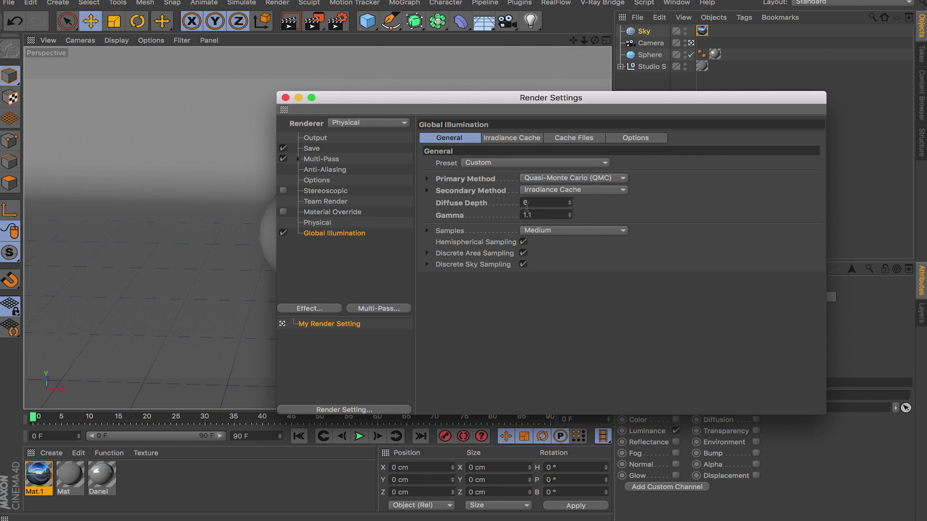
left_click(544, 205)
left_click(584, 218)
left_click(514, 140)
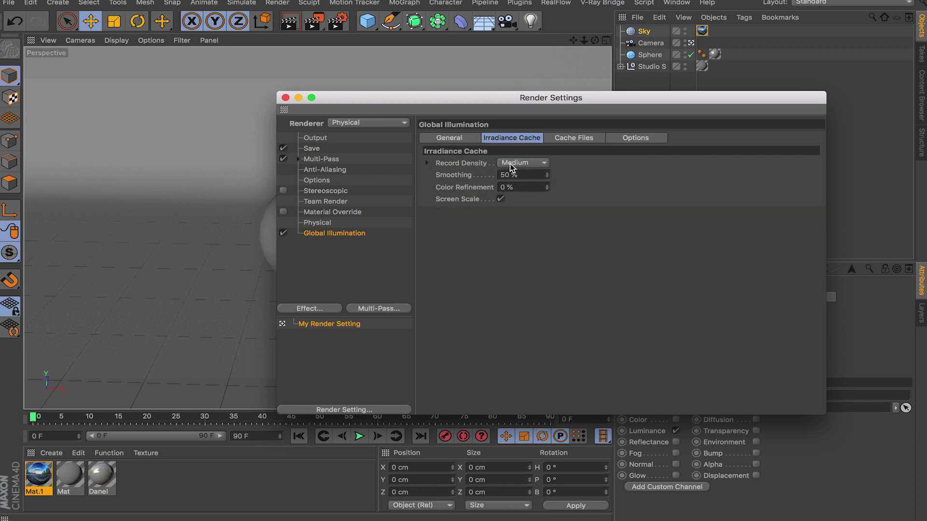
left_click(515, 164)
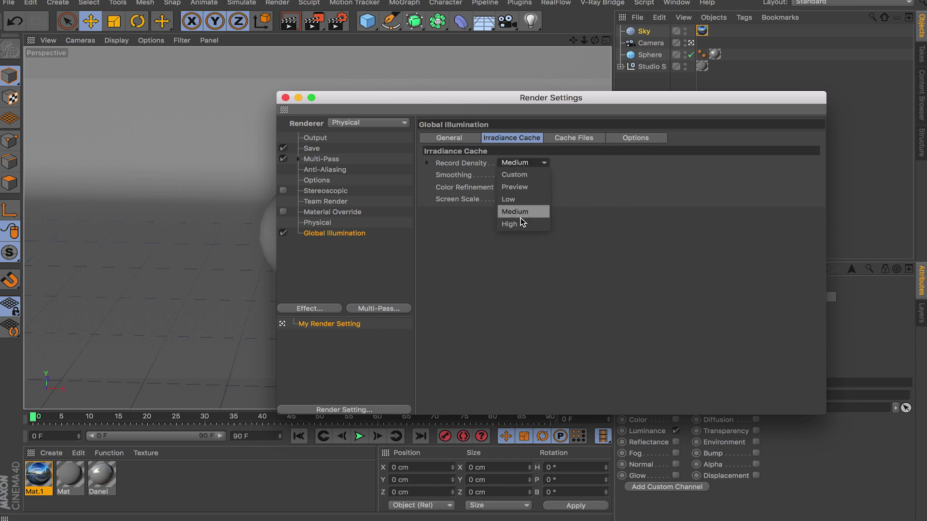
left_click(585, 197)
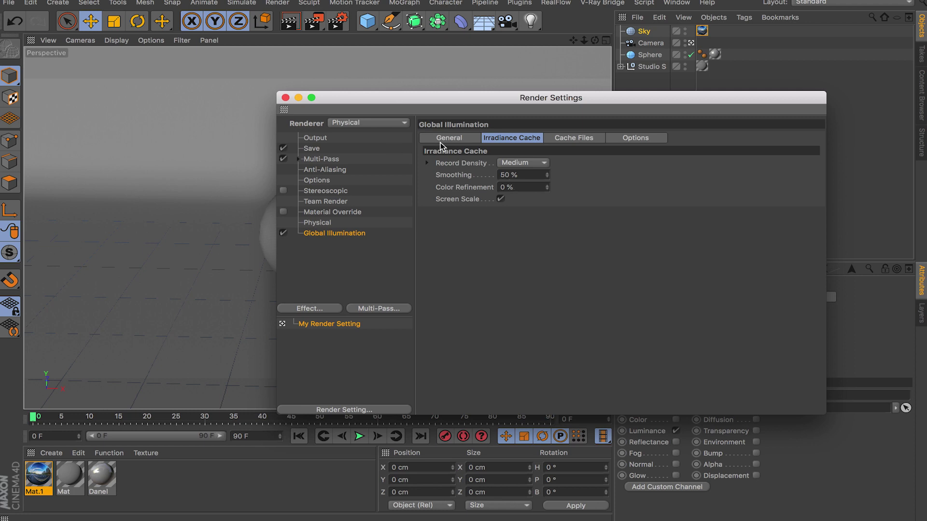
Set the Global Illumination Primary Method to Irradiance Cache and the Secondary Method to Light Mapping.
left_click(462, 139)
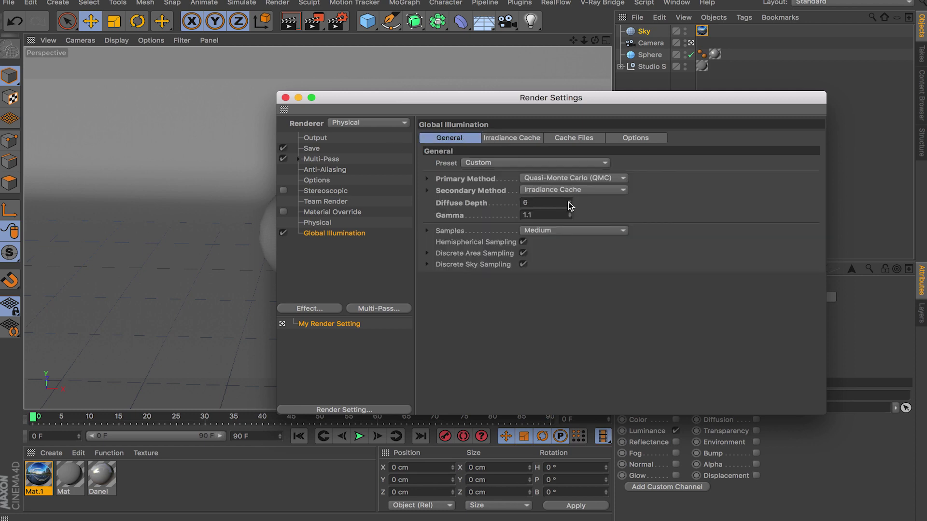
left_click(559, 179)
left_click(573, 203)
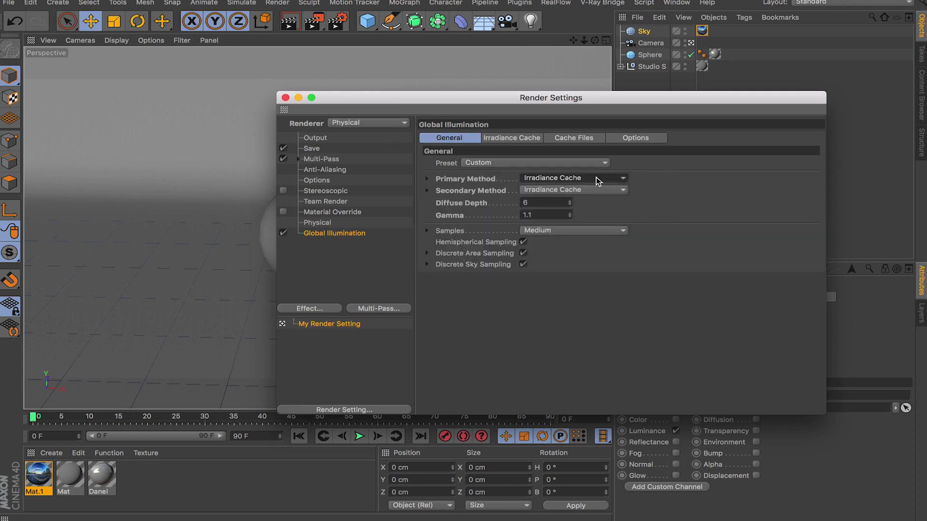
left_click(574, 190)
left_click(545, 240)
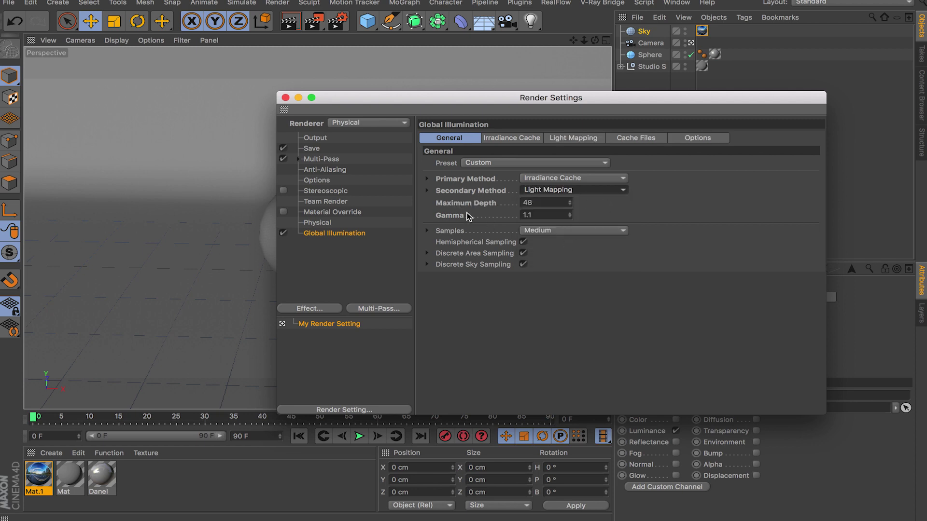
left_click_drag(539, 203, 508, 201)
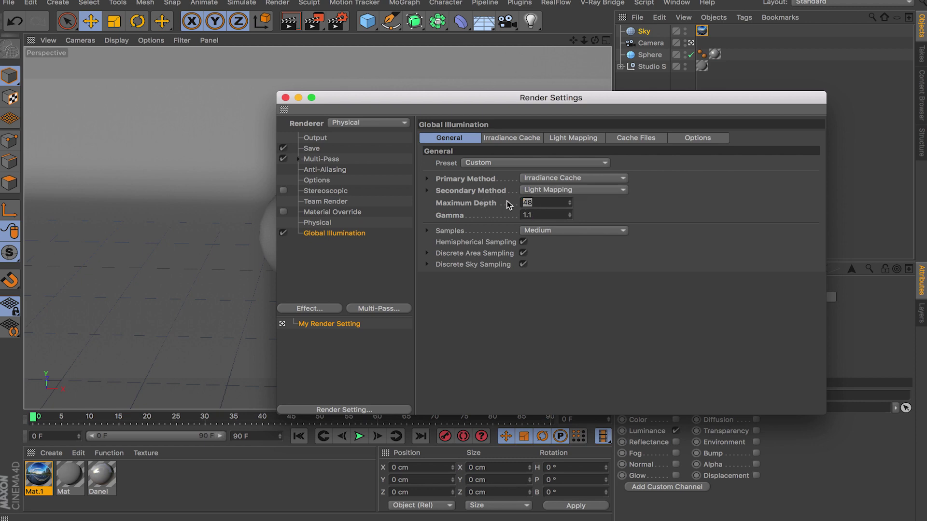
left_click_drag(537, 215, 525, 215)
left_click(633, 201)
Examine the Light Mapping settings, including Path Count and the available Interpolation Method and Mode options.
left_click(574, 141)
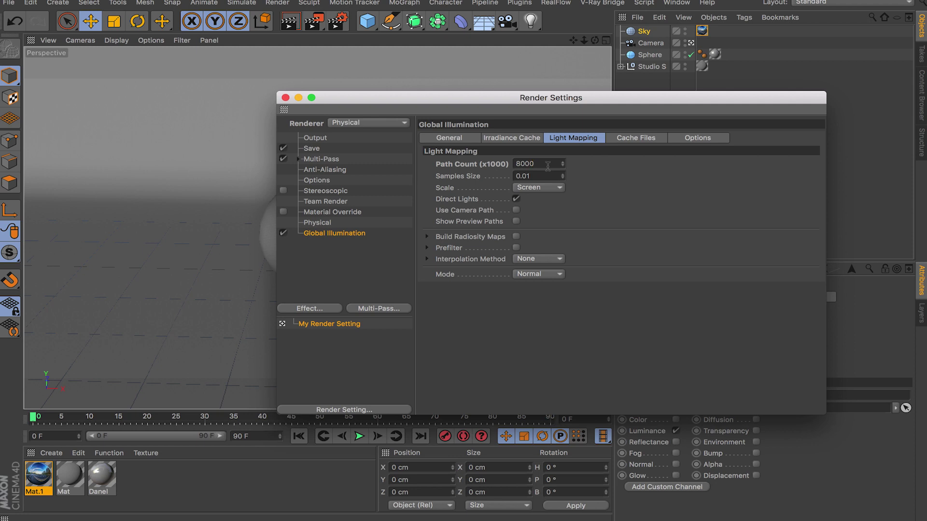
left_click(541, 259)
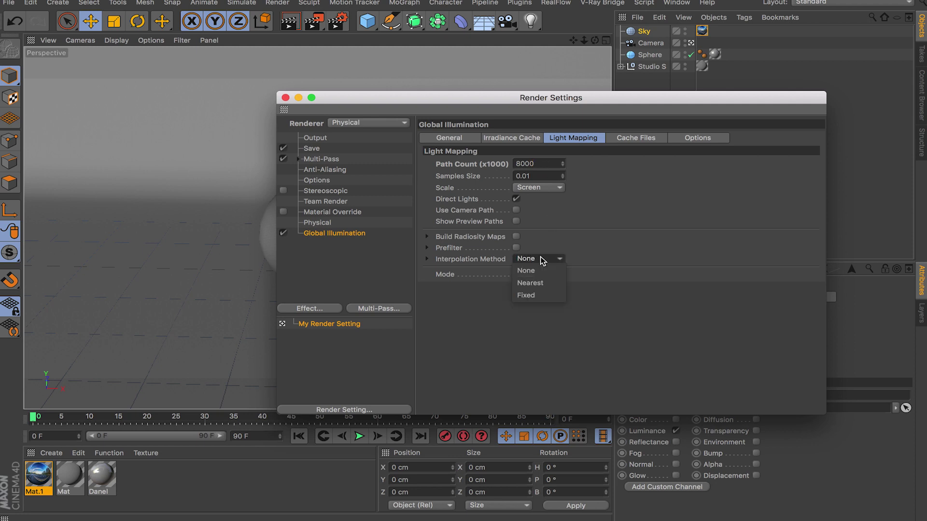
left_click(592, 287)
left_click(550, 274)
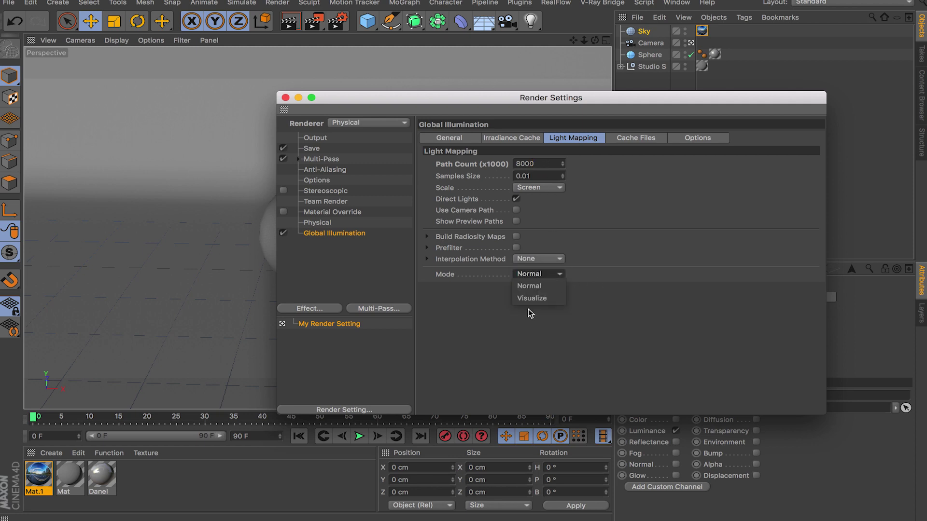
left_click(583, 242)
left_click(458, 139)
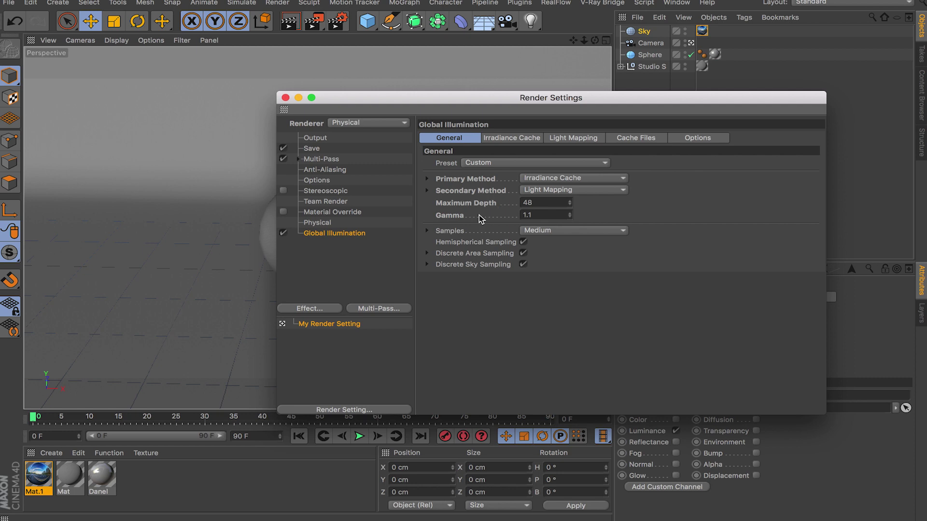
Examine the Intensity and Saturation settings of the primary and secondary Global Illumination methods, and close the render settings.
left_click(428, 180)
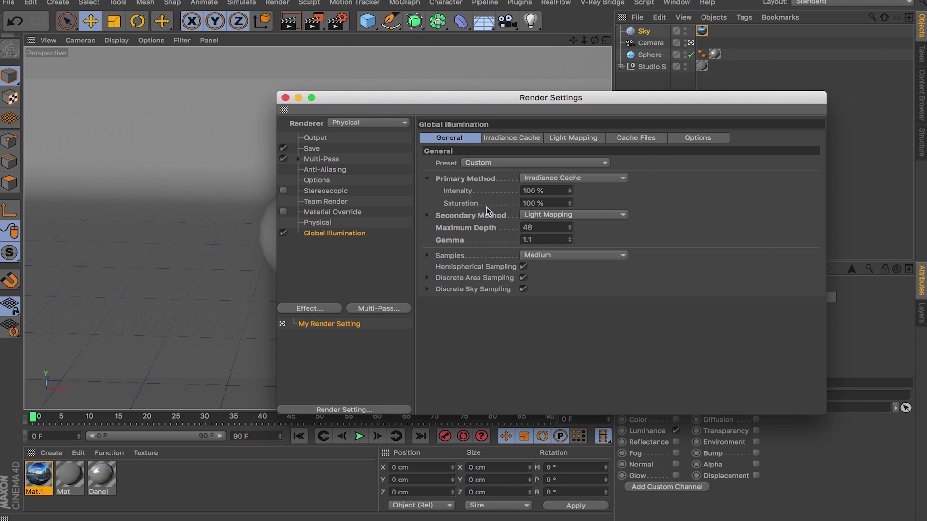
left_click(427, 179)
left_click(426, 191)
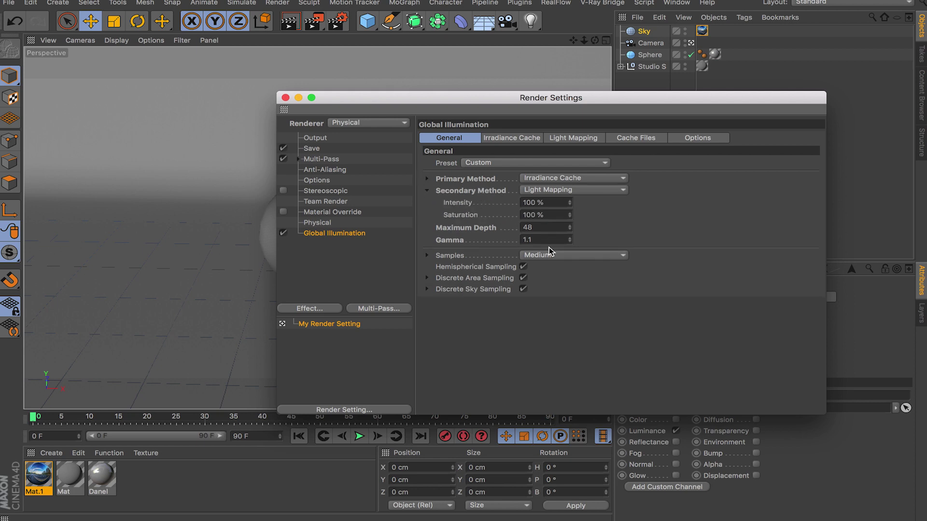
left_click(540, 203)
left_click(427, 178)
left_click(543, 191)
left_click(484, 193)
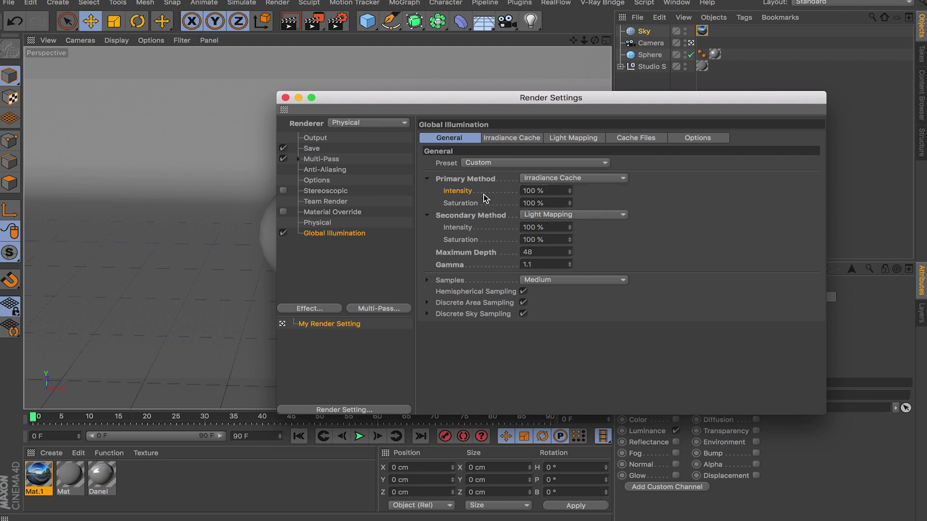
left_click(285, 97)
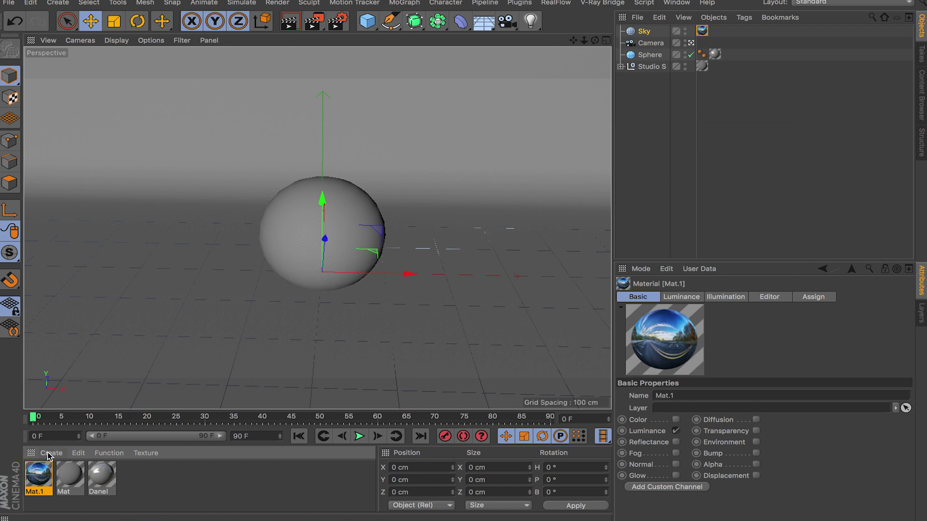
Examine the Luminance texture and the Generate GI settings of the Mat.1 sky material.
double_click(42, 485)
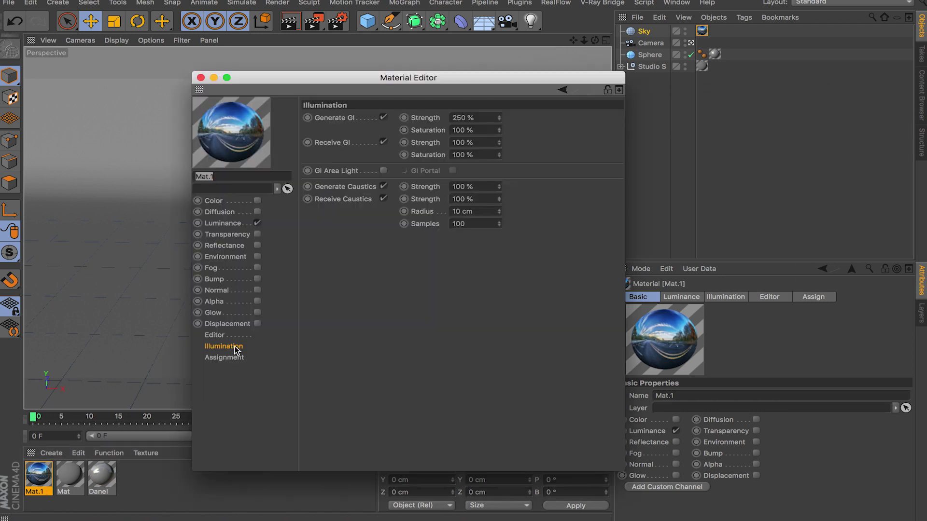
left_click(239, 224)
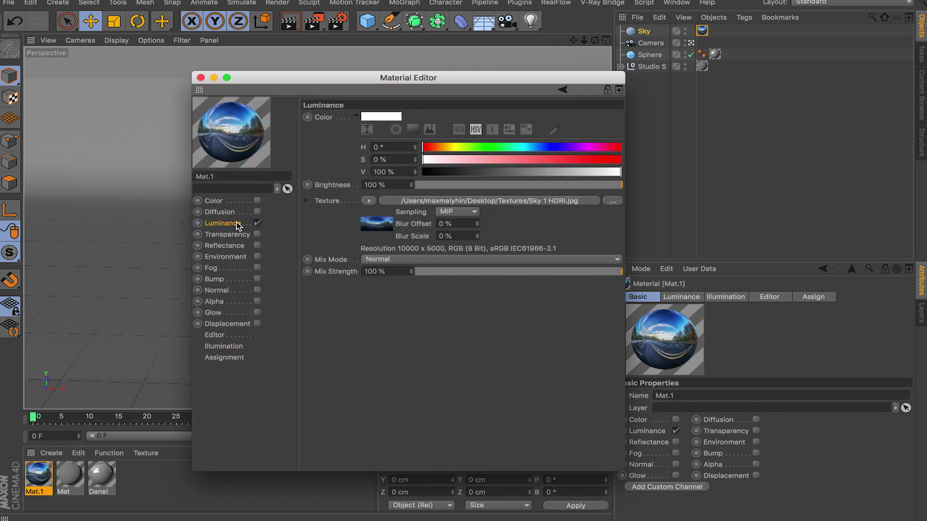
left_click(235, 348)
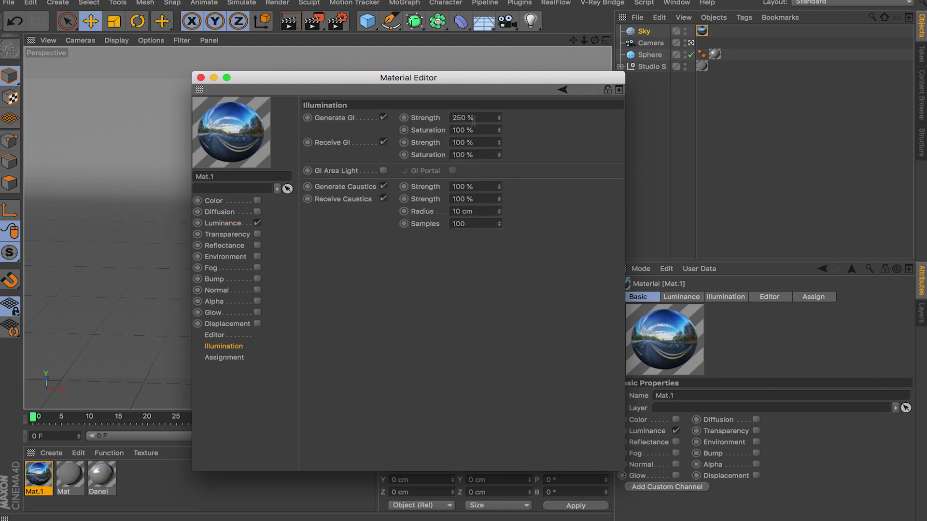
double_click(494, 119)
left_click(480, 128)
left_click(201, 78)
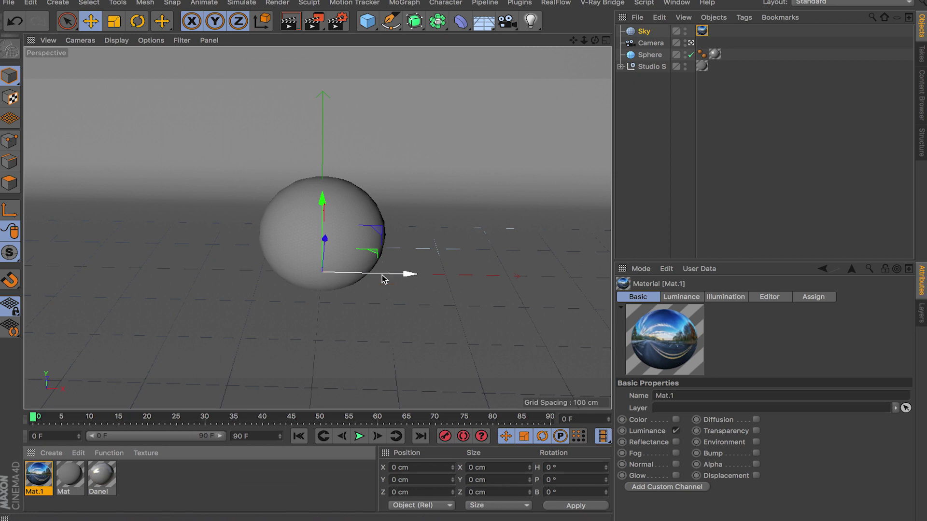
View the studio set from outside the scene camera and check the sky image in Mat.1's Luminance channel.
left_click_drag(482, 241, 548, 182, "alt")
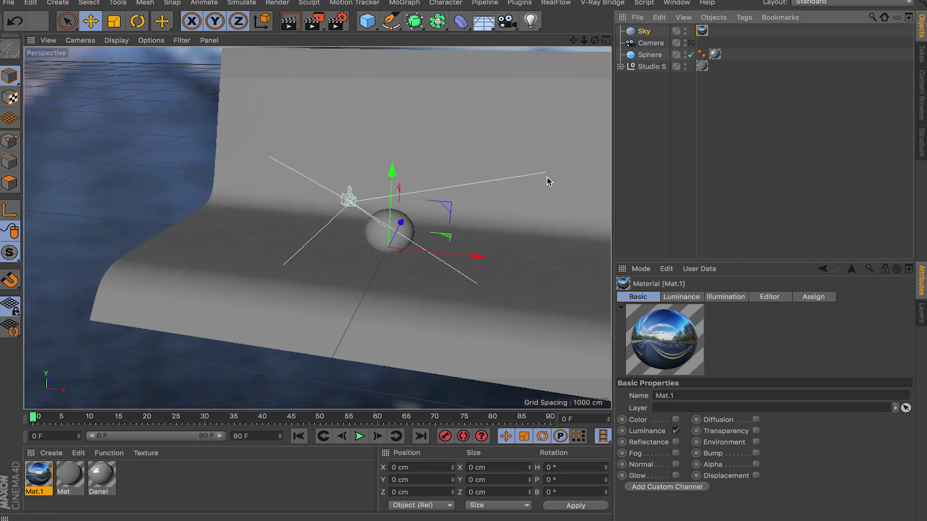
double_click(47, 475)
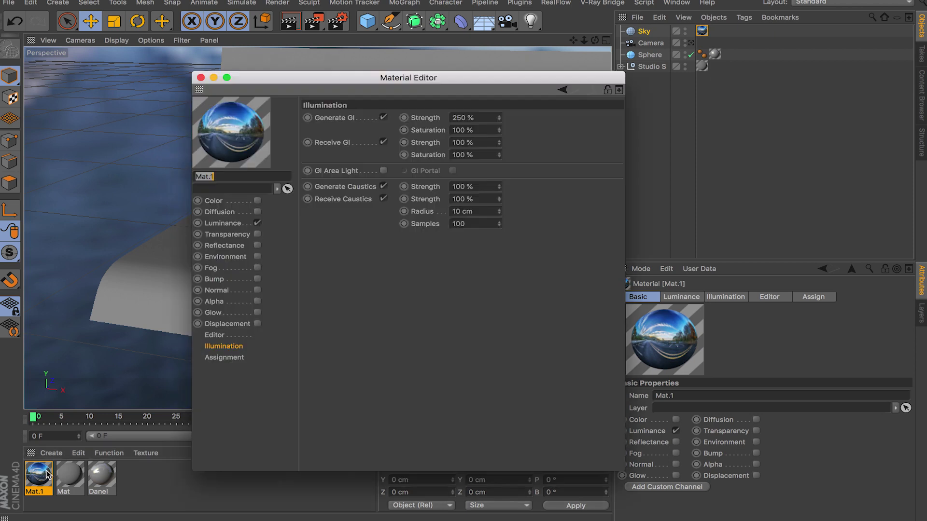
left_click(235, 225)
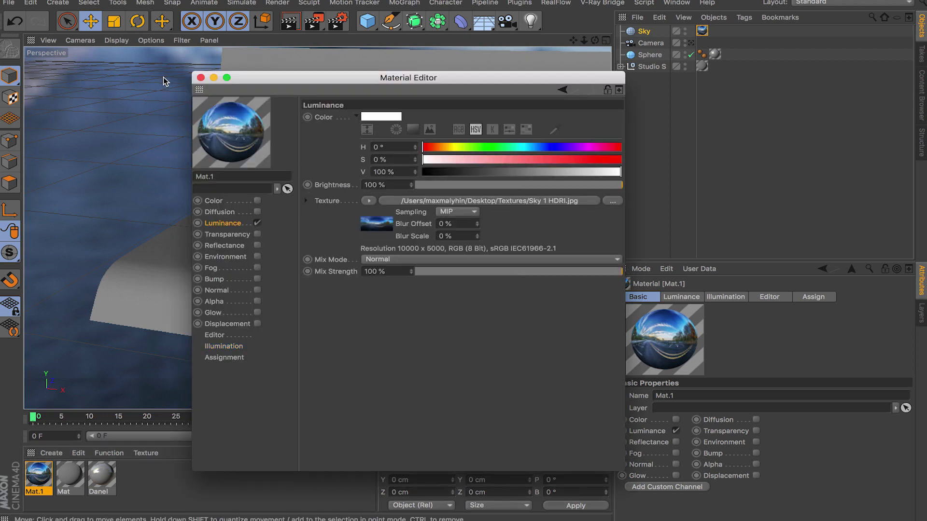
left_click(201, 78)
Review the available Global Illumination presets in the render settings, keeping the Custom preset.
left_click(341, 25)
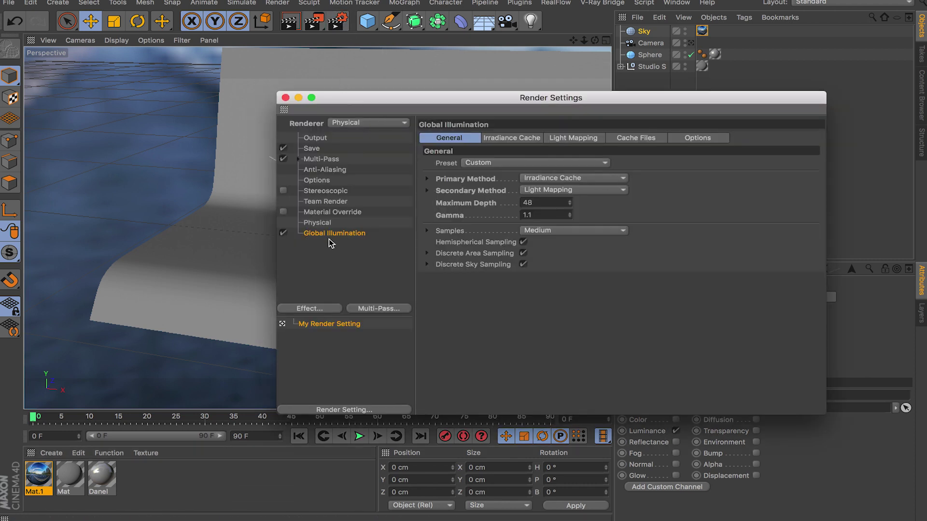
left_click(512, 162)
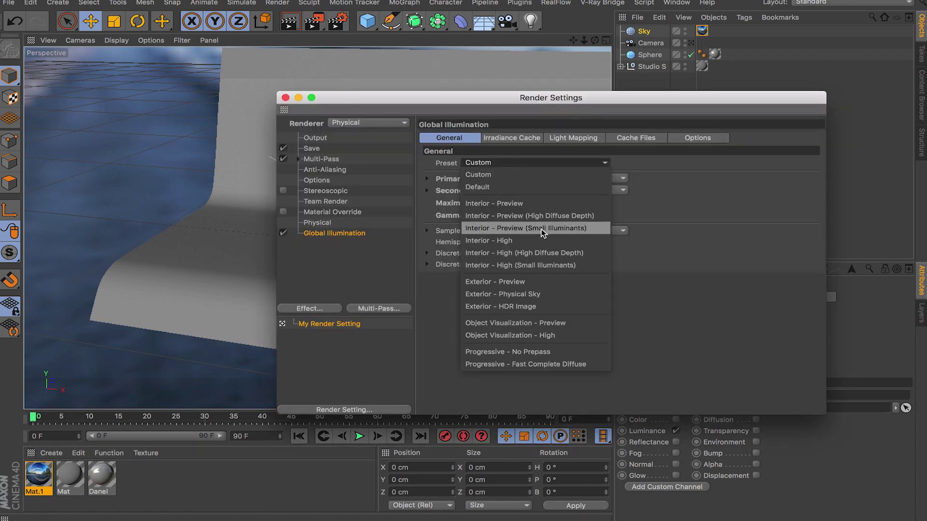
left_click(635, 277)
left_click(286, 97)
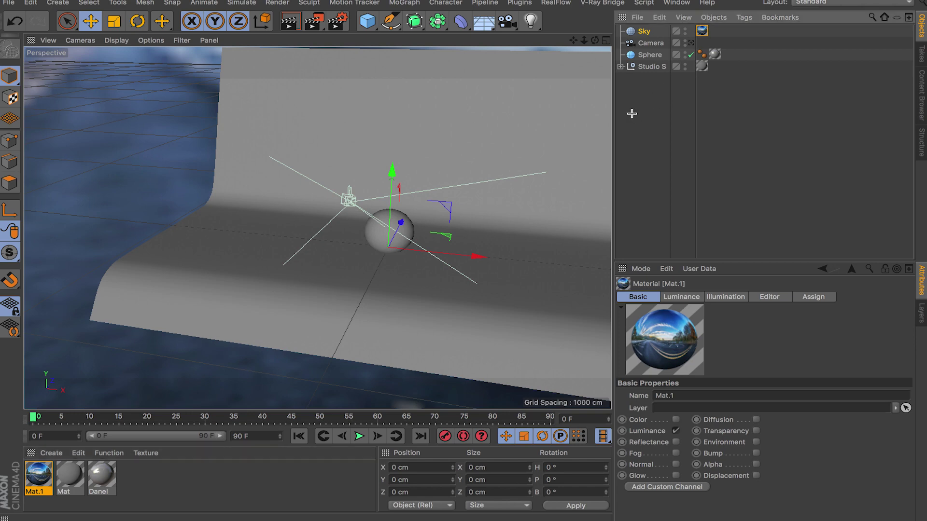
Delete the Sky object from the scene.
left_click(649, 43)
left_click(639, 32)
key("Delete")
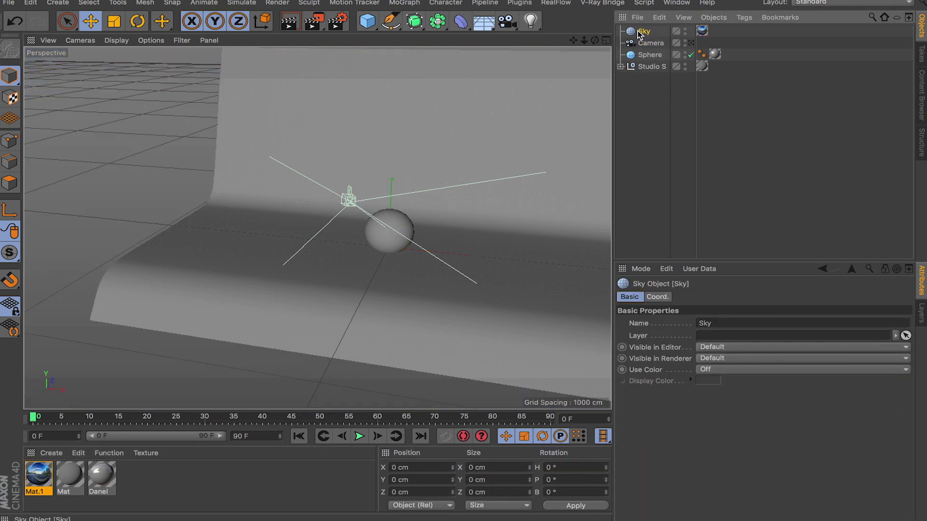
Add an area light, raise it to about 404 cm above the origin and rotate its heading to -90°.
left_click_drag(368, 316, 286, 292, "alt")
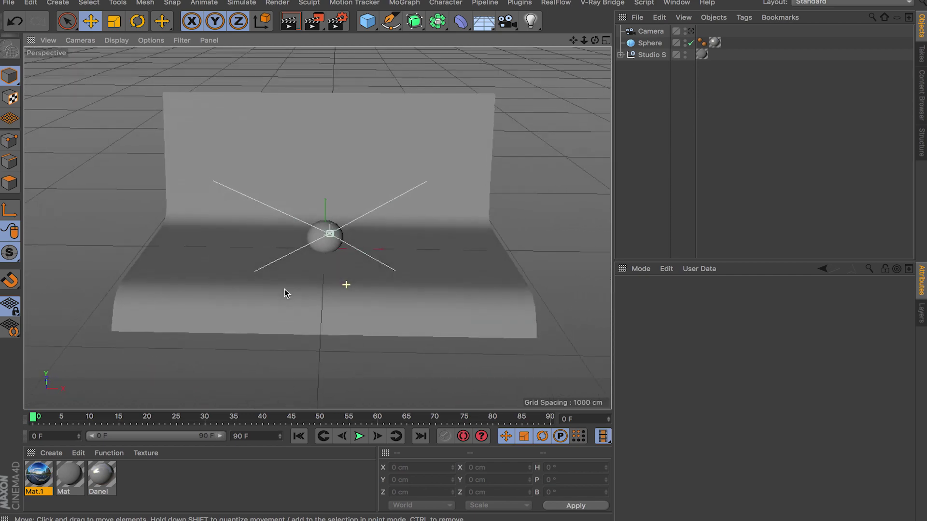
left_click_drag(339, 275, 396, 207, "alt")
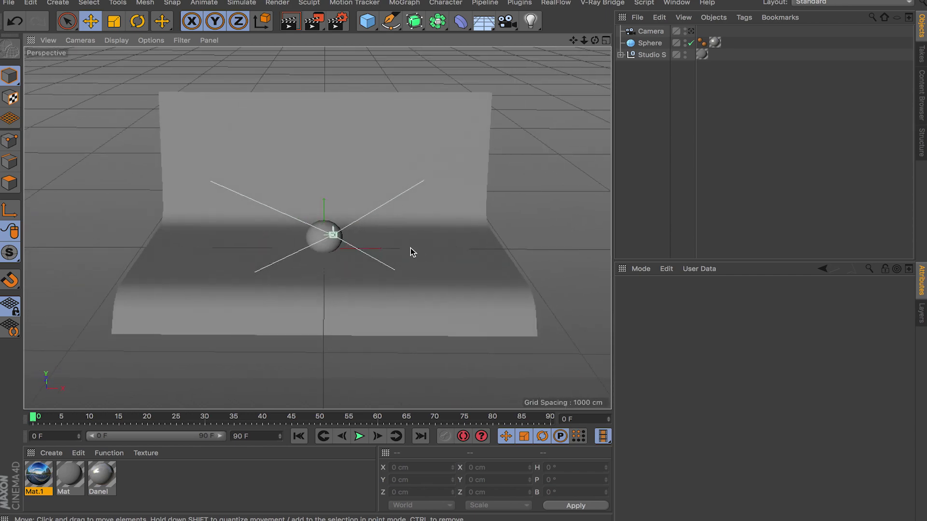
left_click_drag(531, 21, 638, 63)
left_click_drag(330, 207, 337, 135)
key("r")
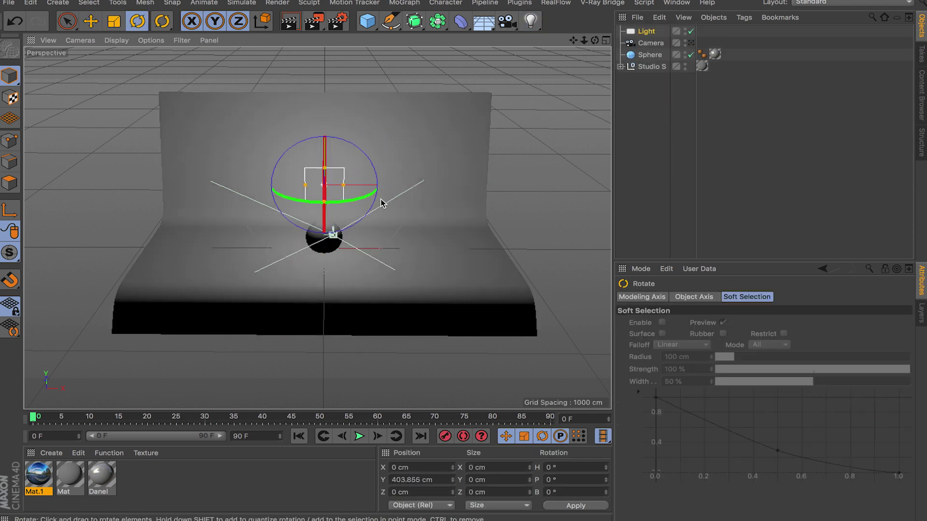
left_click_drag(358, 199, 209, 211)
key("e")
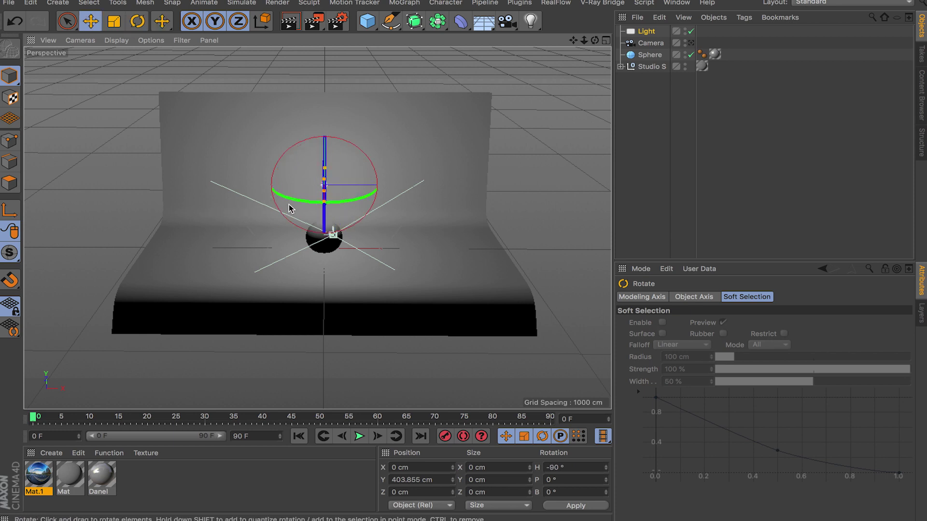
Move the area light beside the studio set to X about -1109 cm and enlarge it to about 659 cm square.
left_click_drag(389, 187, 182, 209)
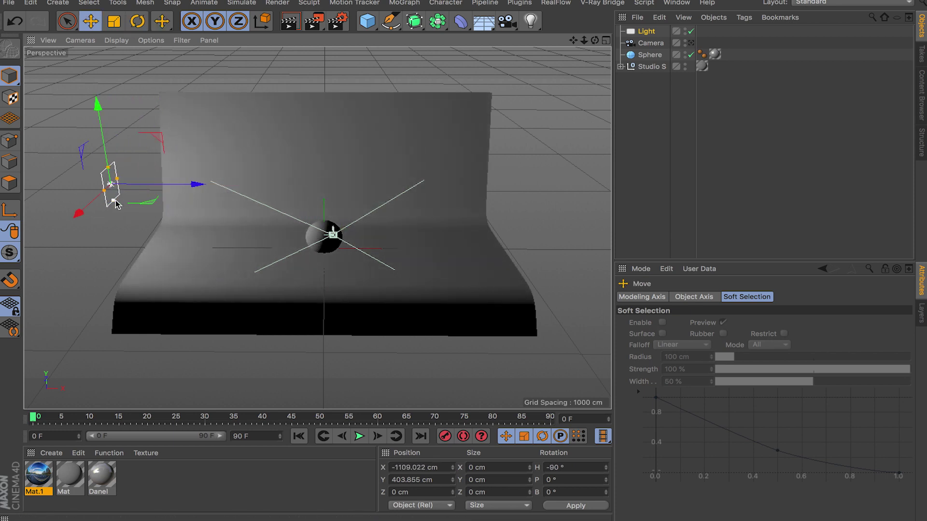
key("t")
left_click_drag(130, 273, 88, 275)
key("e")
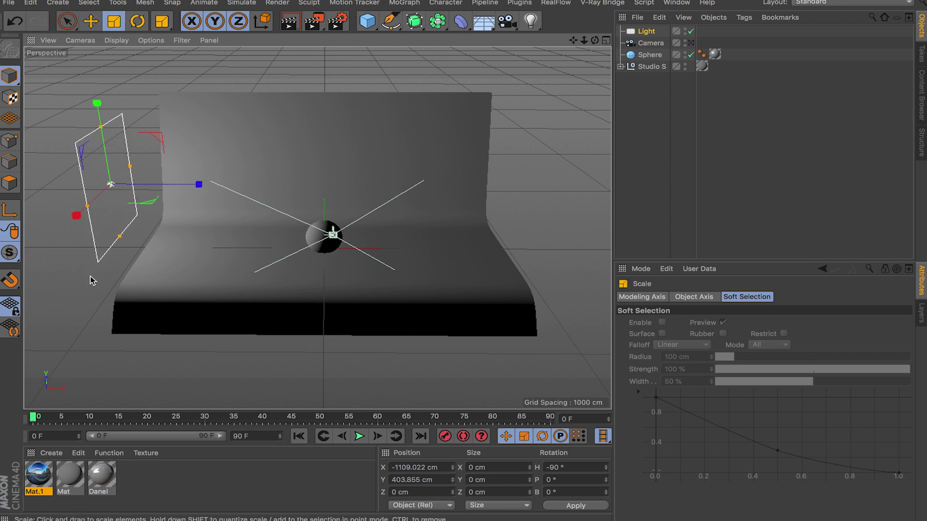
Duplicate the area light to the opposite side of the set at X about 1119 cm and rotate its heading to -270°.
key("r")
key("e")
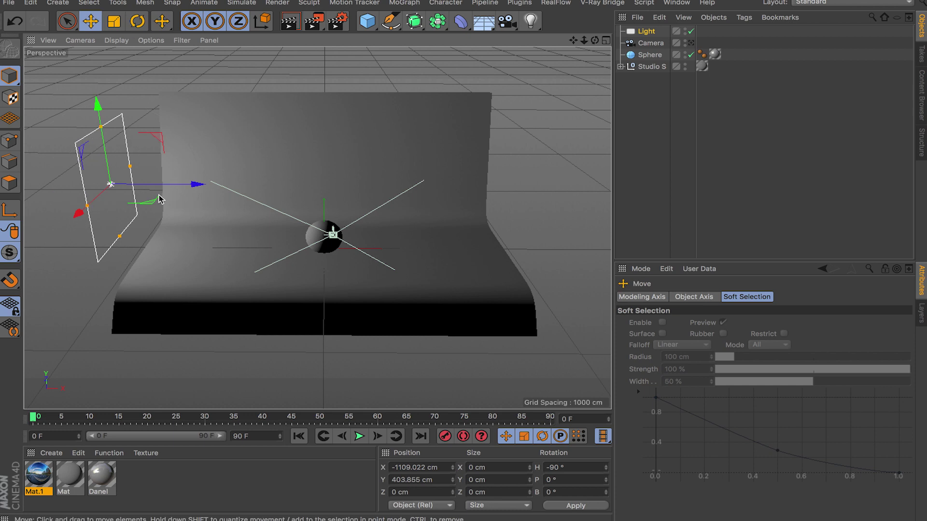
left_click_drag(171, 188, 598, 237, "ctrl")
key("r")
left_click_drag(490, 188, 514, 103)
Set the falloff of both area lights to Inverse Square (Physically Accurate).
left_click(646, 43, "shift")
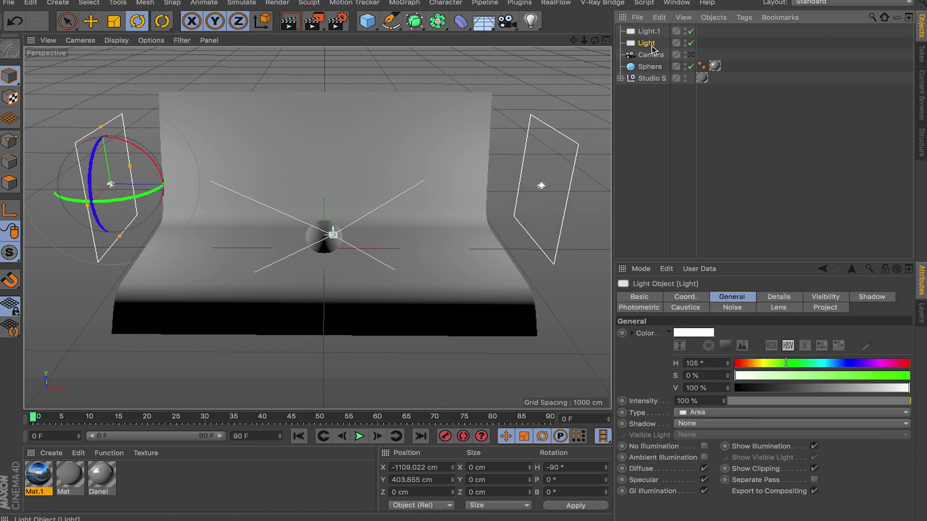
left_click(778, 297)
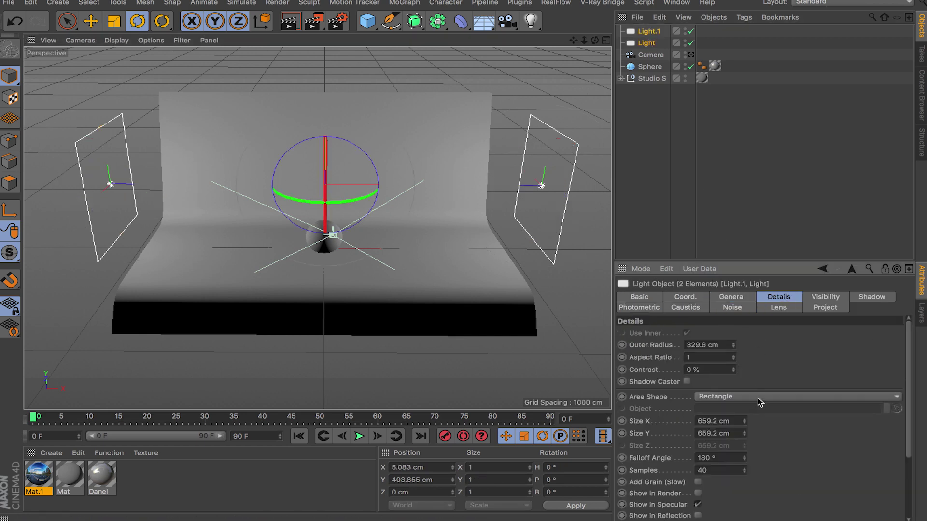
left_click_drag(910, 389, 899, 463)
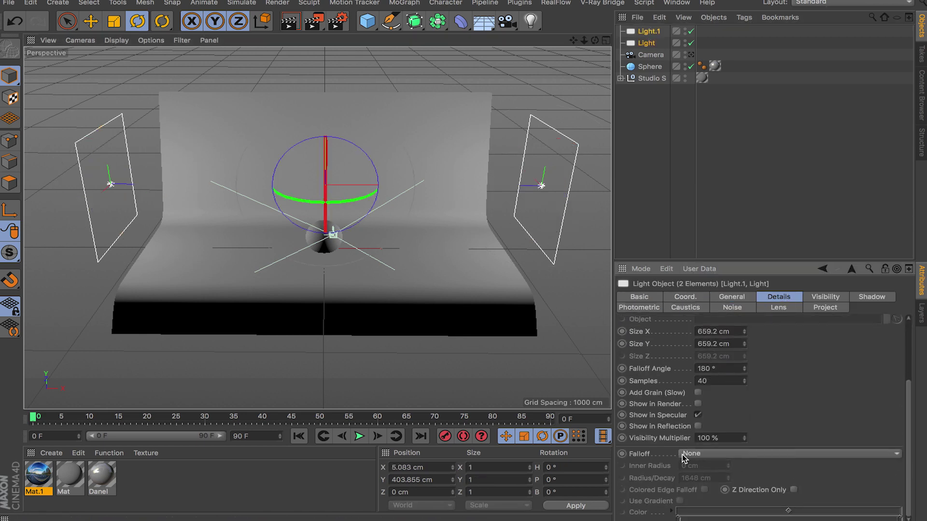
left_click(717, 454)
left_click(729, 401)
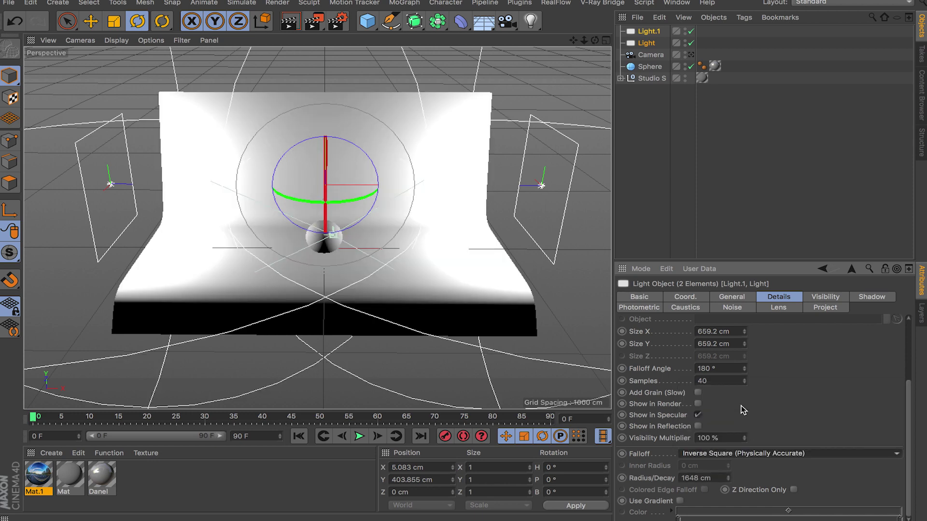
Reduce each area light's falloff radius in the viewport so that it reaches roughly the middle of the set.
left_click(650, 128)
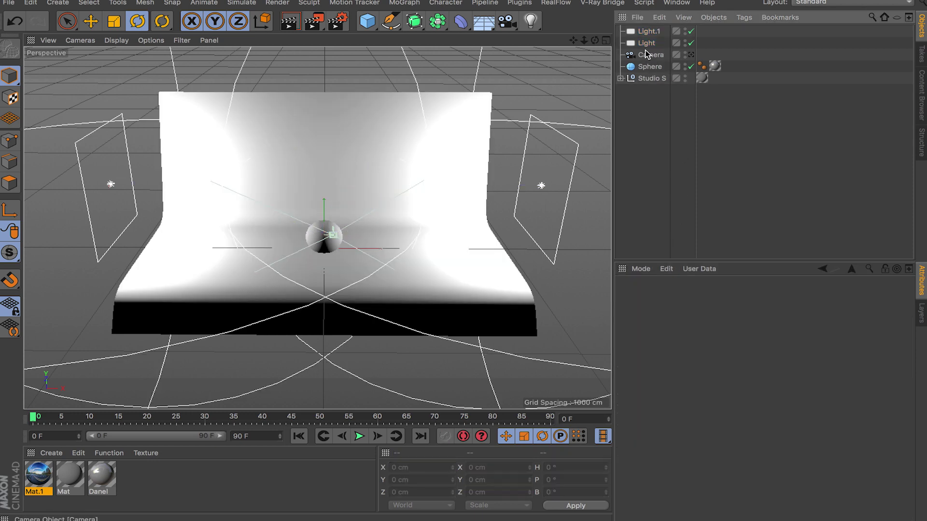
left_click(646, 44)
left_click_drag(432, 193, 342, 185)
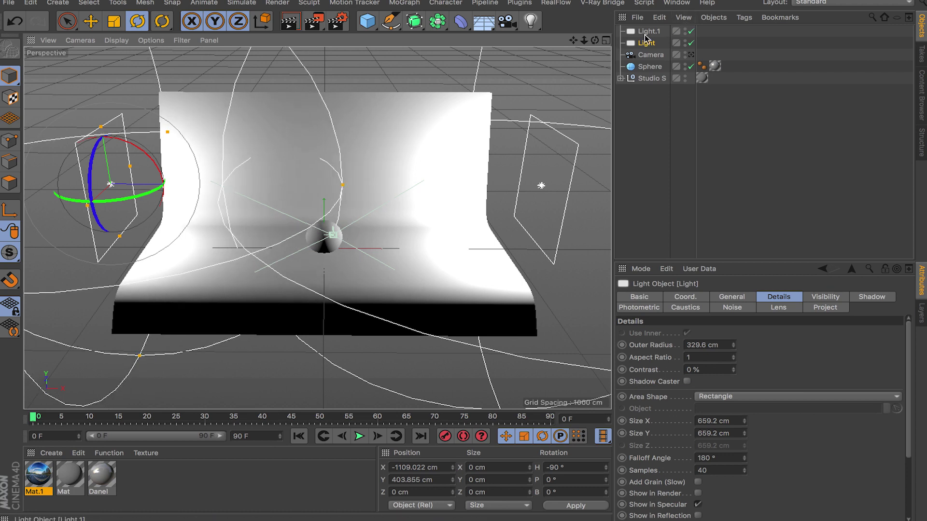
left_click(649, 31)
left_click_drag(235, 183, 336, 196)
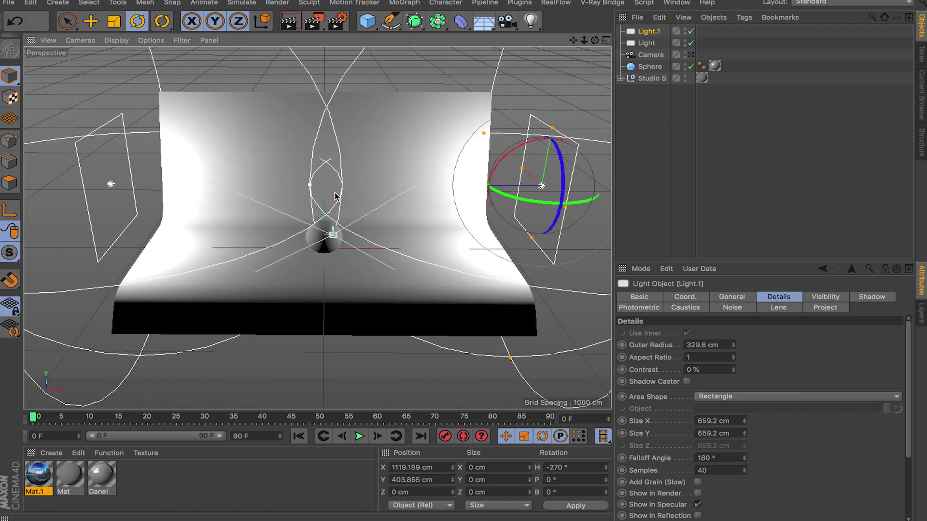
Set the shadow type of Light.1 and Light to Area.
left_click(733, 297)
left_click(871, 297)
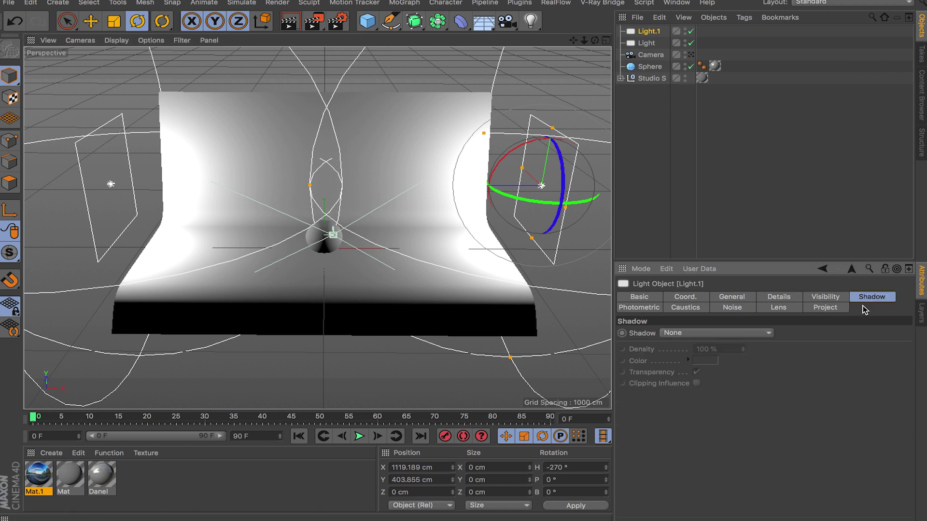
left_click(706, 333)
left_click(711, 381)
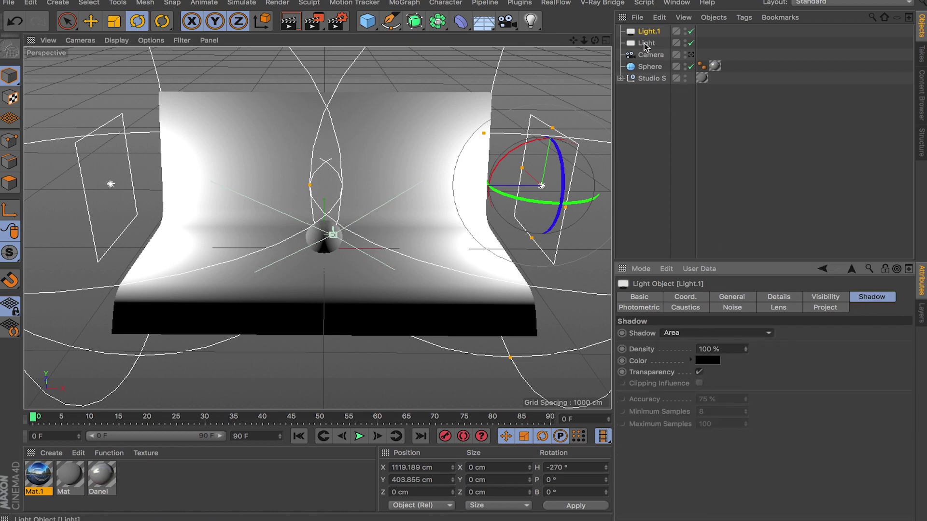
left_click(647, 43)
left_click(704, 333)
left_click(702, 381)
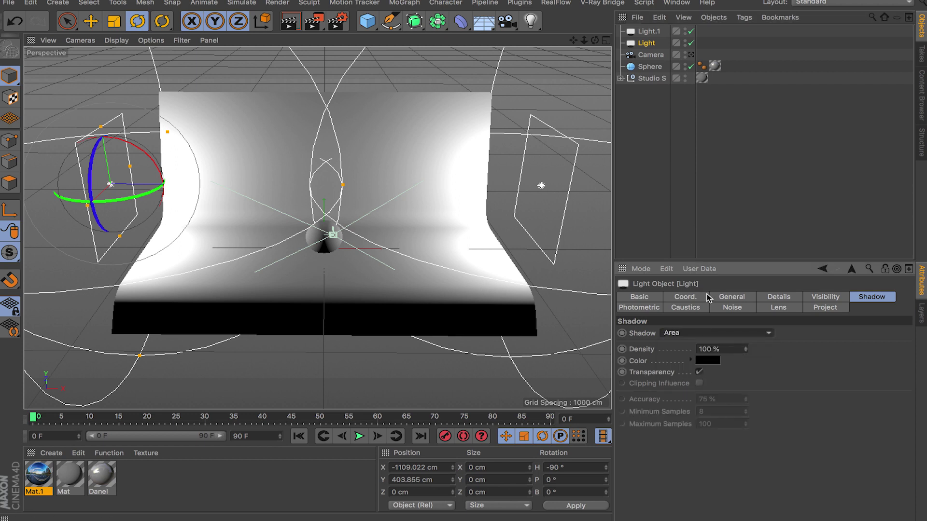
Tint Light pale green with 14% saturation and Light.1 pale yellow with hue 46° and saturation 17%.
left_click(692, 298)
left_click(727, 295)
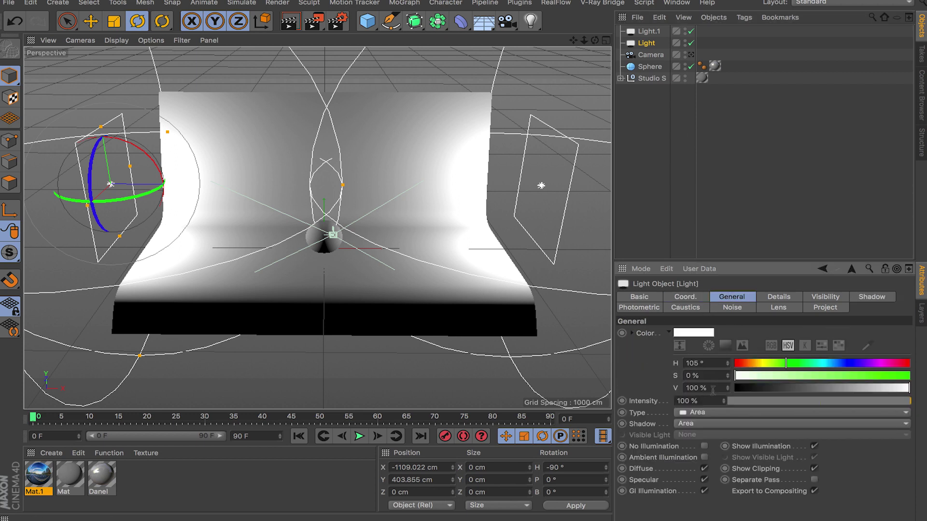
left_click_drag(763, 381, 757, 366)
left_click(649, 30)
left_click(764, 379)
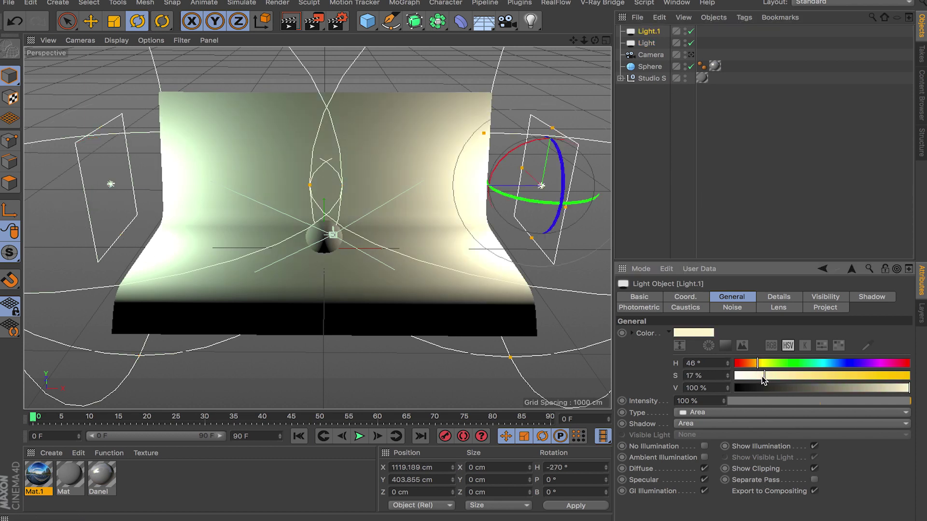
left_click(674, 142)
Duplicate the green light to X about 54 cm, rotate its heading to 0° and place it in front of the set at Z about -1235 cm.
left_click(656, 43)
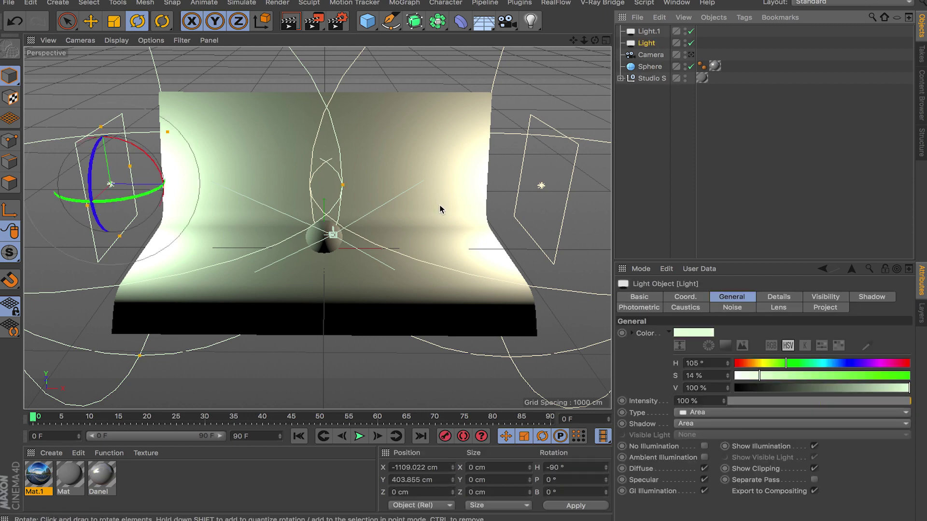
key("e")
left_click_drag(201, 186, 420, 217)
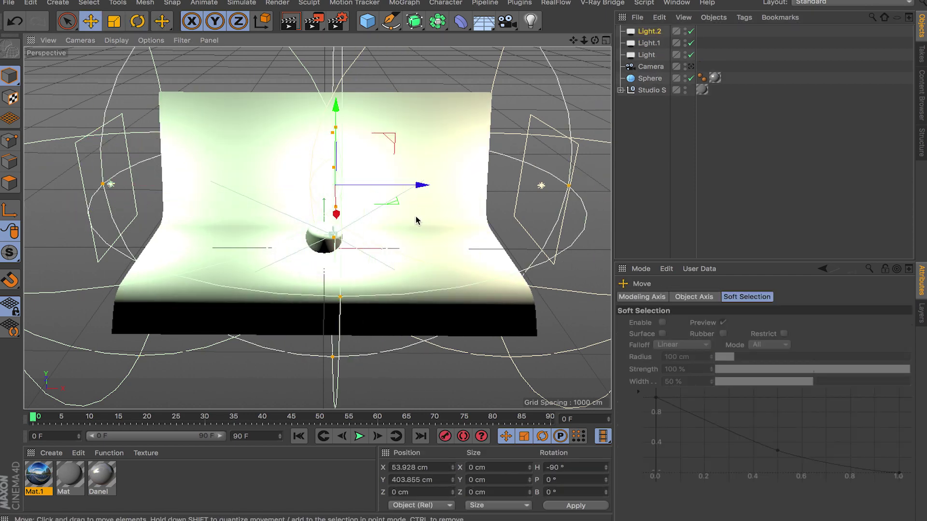
key("r")
left_click_drag(362, 202, 463, 186)
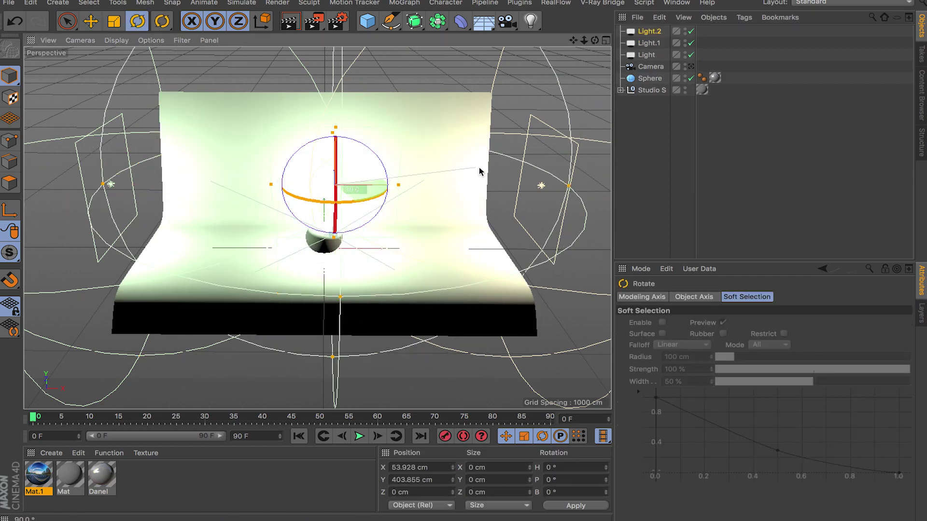
key("ctrl+z")
key("e")
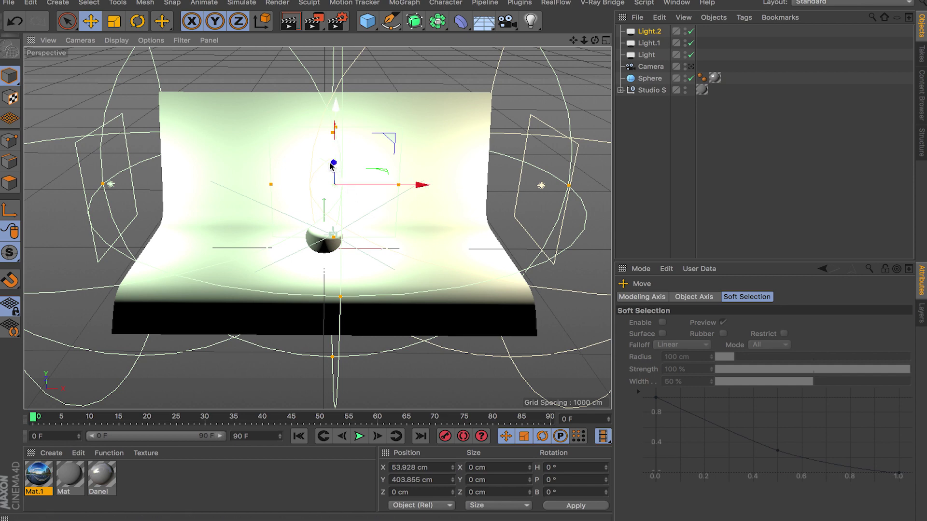
left_click_drag(406, 285, 176, 369, "alt")
Tint Light.2 pale cyan with hue 183° and reposition it at a height of about 189 cm and Z about -1008 cm.
left_click(646, 32)
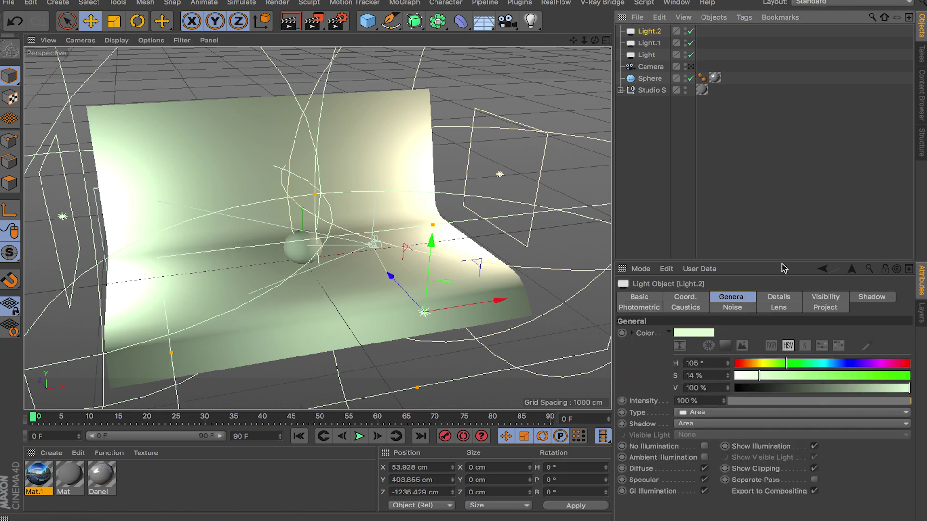
left_click(823, 365)
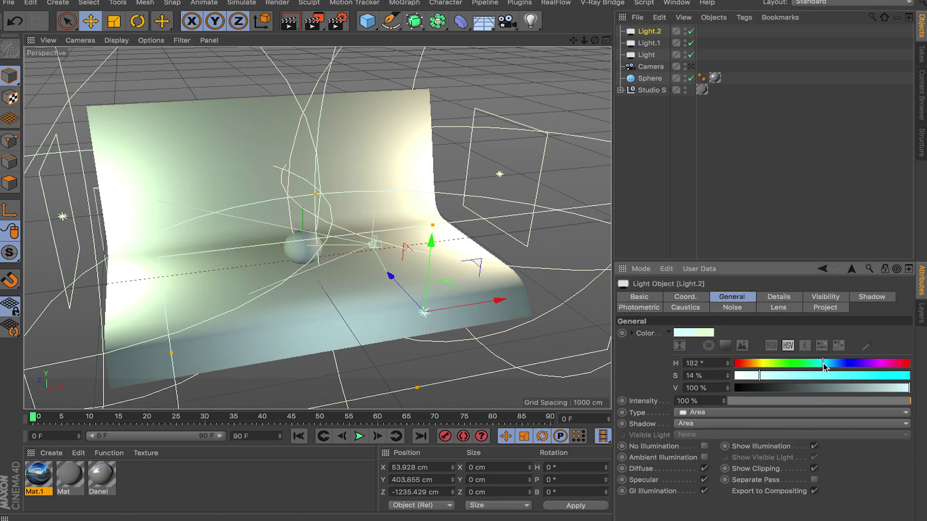
left_click_drag(428, 265, 418, 283)
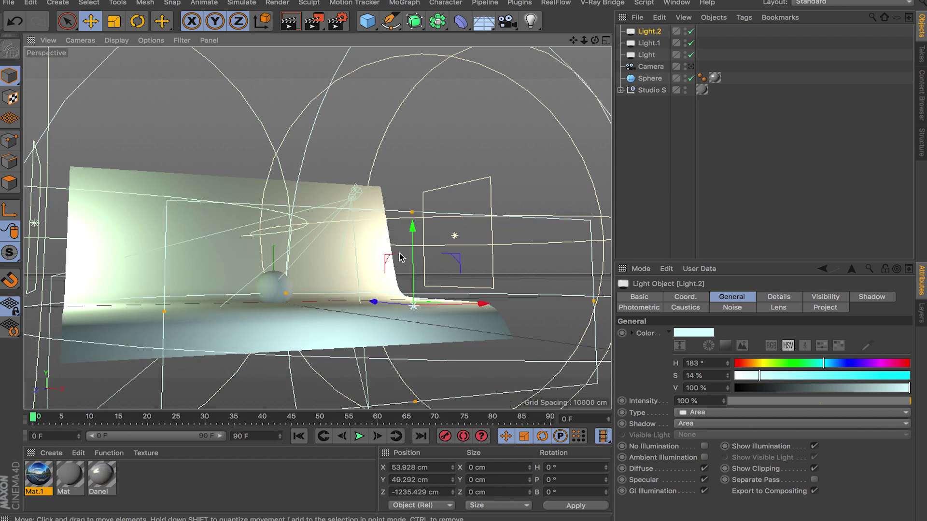
left_click_drag(374, 309, 384, 242)
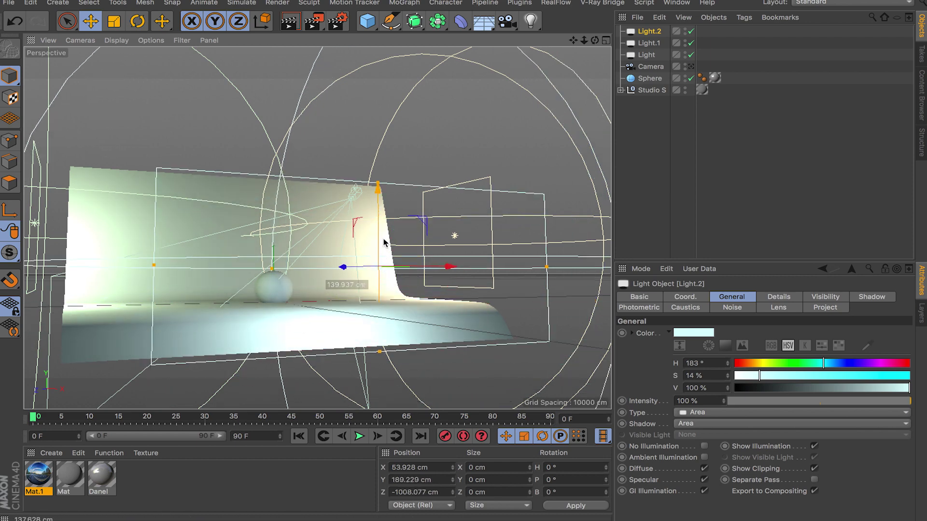
Return to the scene camera view and reset the Global Illumination Maximum Depth and Gamma to their defaults, 16 and 1.
left_click(690, 66)
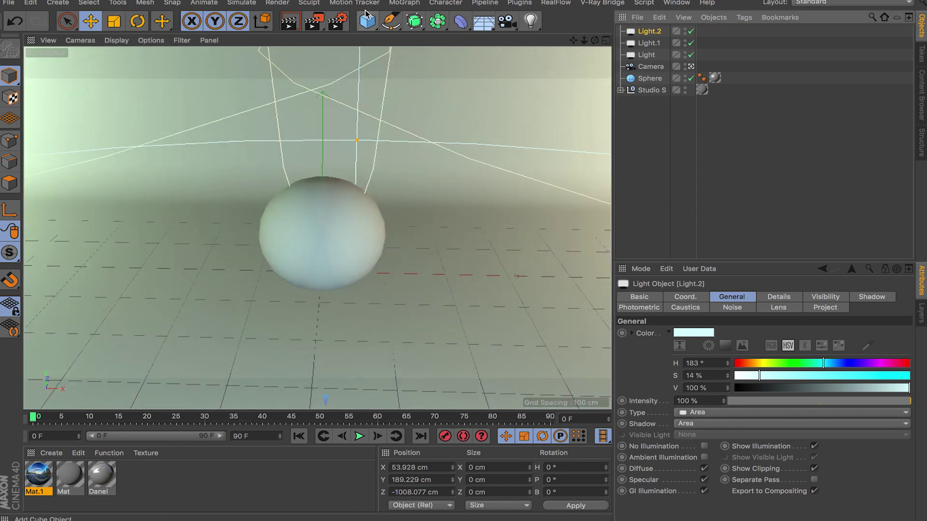
left_click(337, 21)
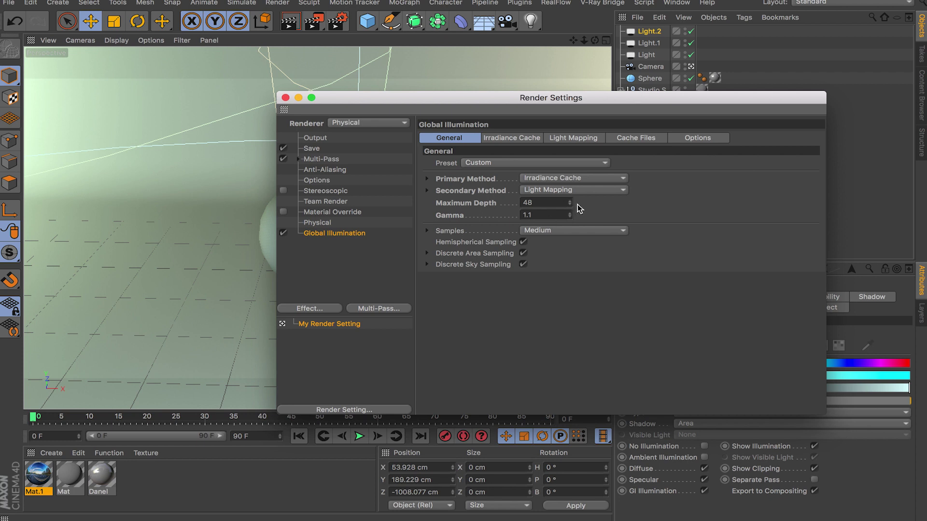
right_click(481, 205)
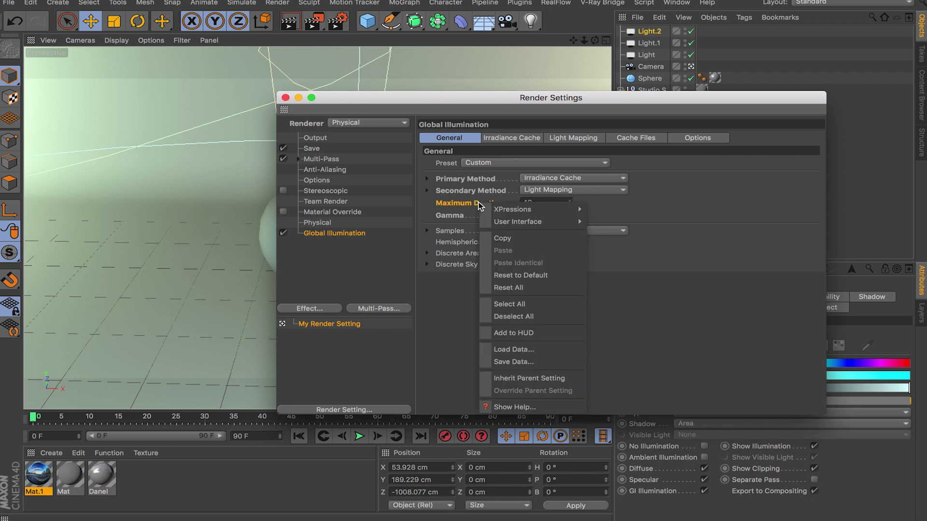
left_click(520, 276)
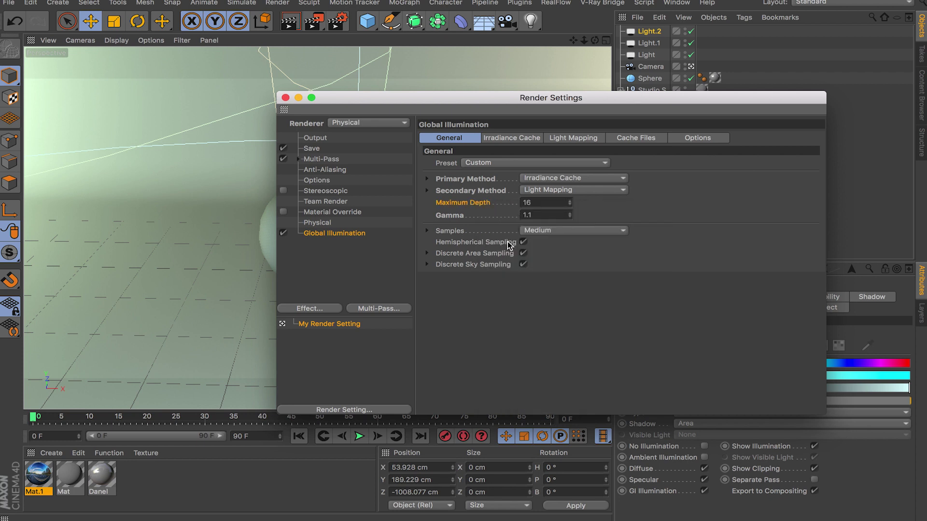
right_click(460, 217)
left_click(520, 288)
Set the Light Mapping Path Count (x1000) to 6000 and close the render settings.
left_click(574, 139)
double_click(531, 165)
type("6000")
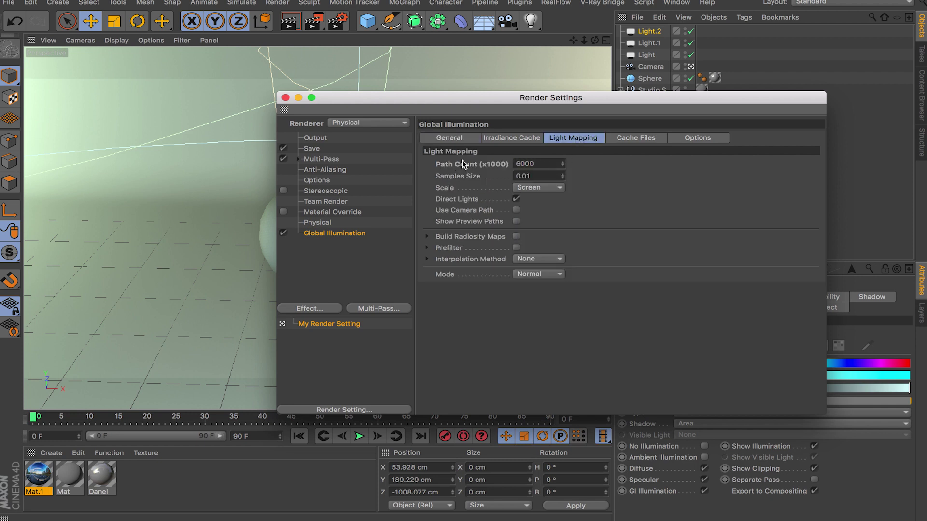
left_click(537, 177)
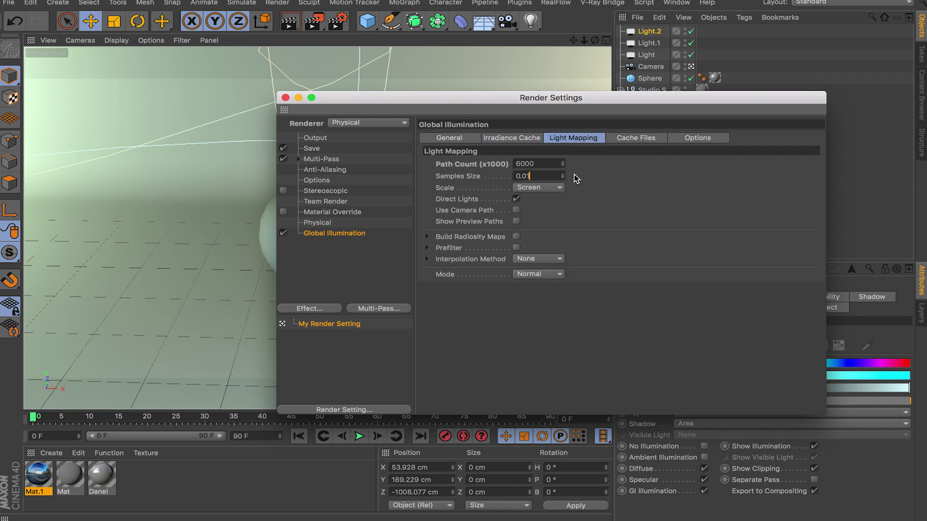
left_click(533, 140)
left_click(471, 139)
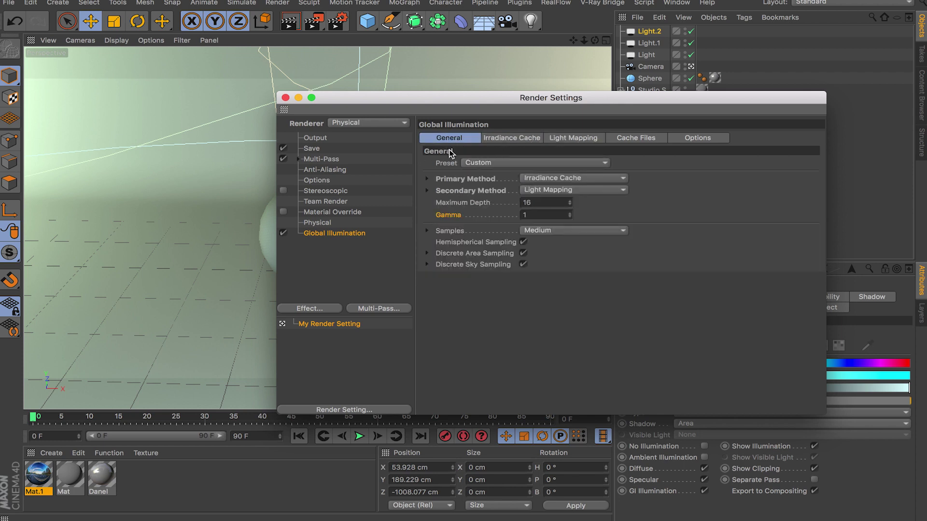
left_click(285, 97)
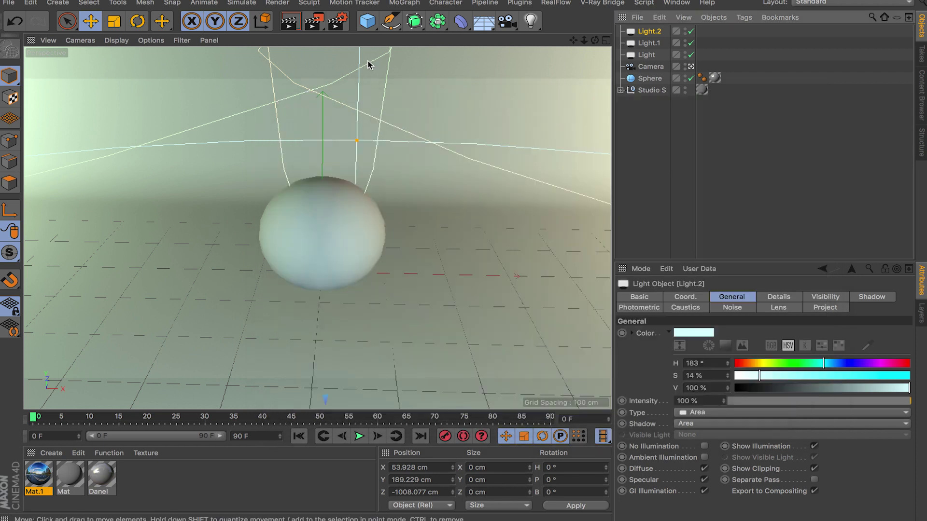
Render the area-lit scene in the Picture Viewer and compare it with the previous sky-lit render.
key("shift+r")
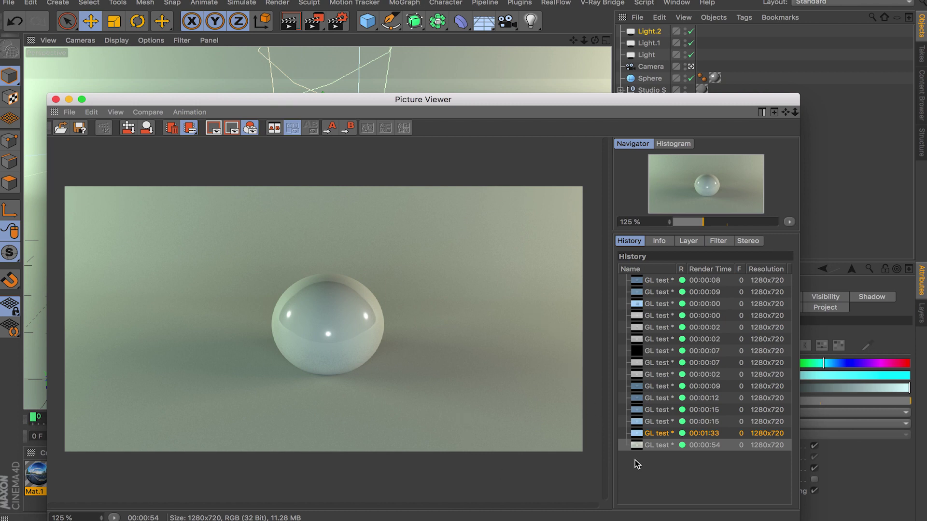
left_click(660, 434)
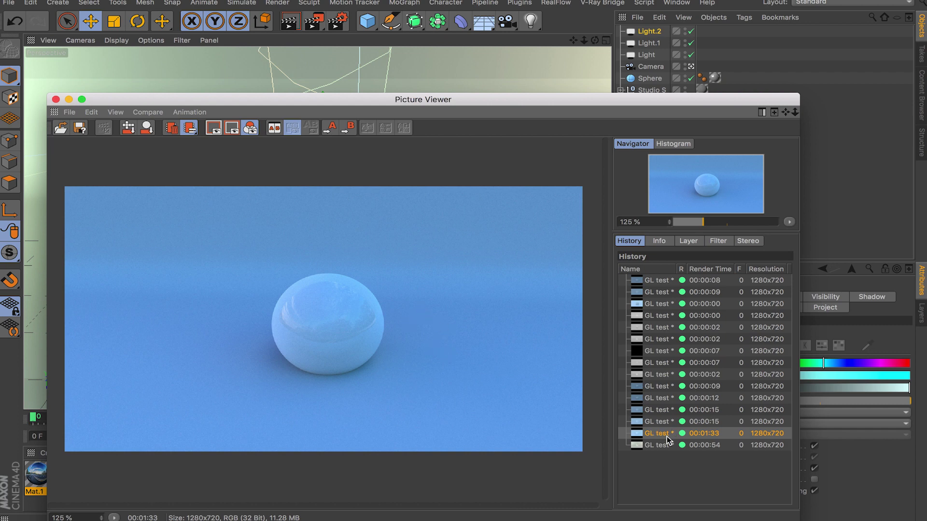
left_click(661, 445)
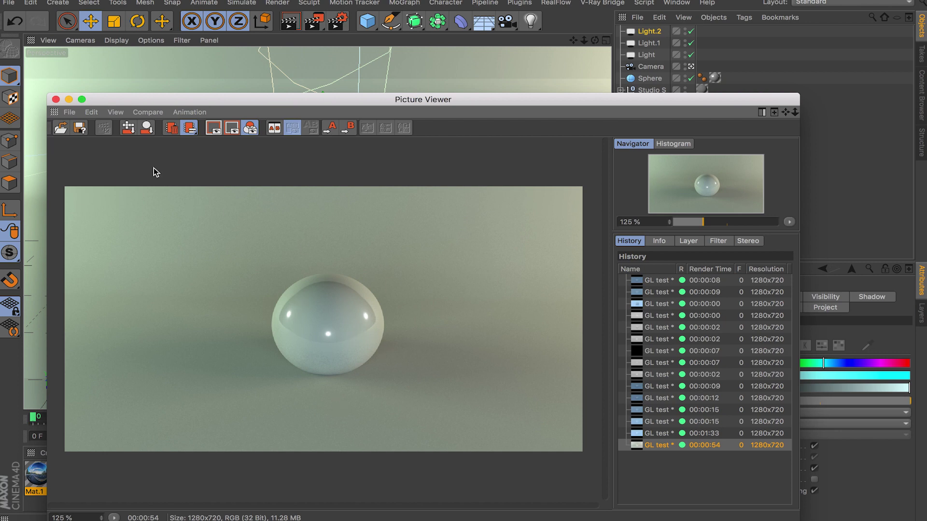
left_click(56, 99)
Turn off Global Illumination in the render settings and render the area-lit scene again in the Picture Viewer.
left_click(341, 22)
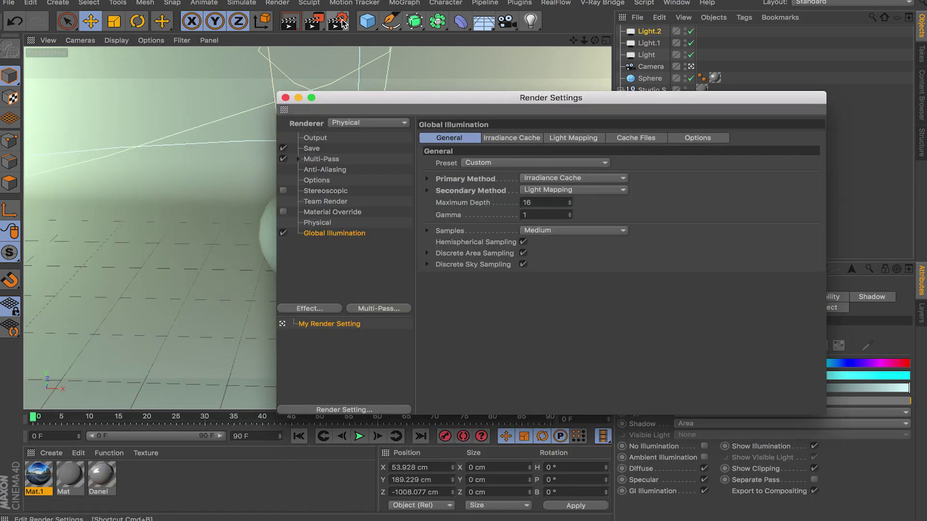
left_click(284, 233)
left_click(285, 98)
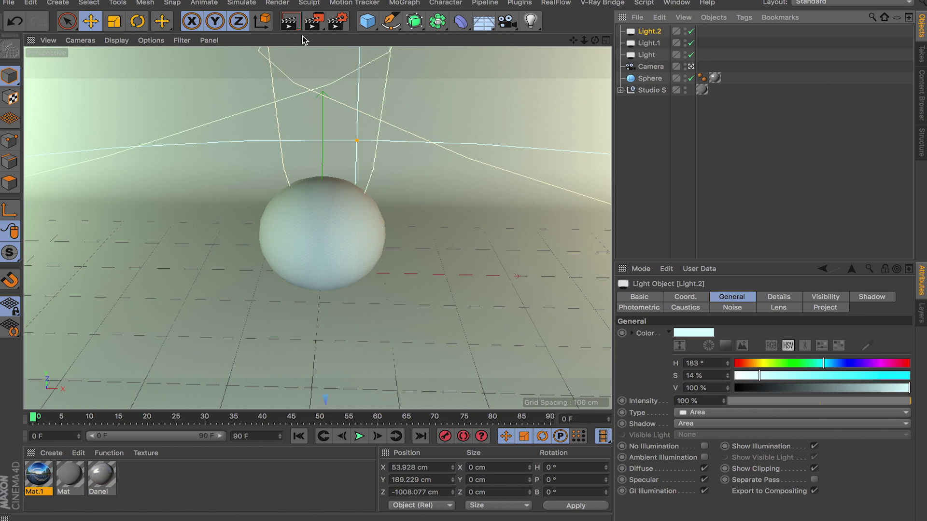
key("shift+r")
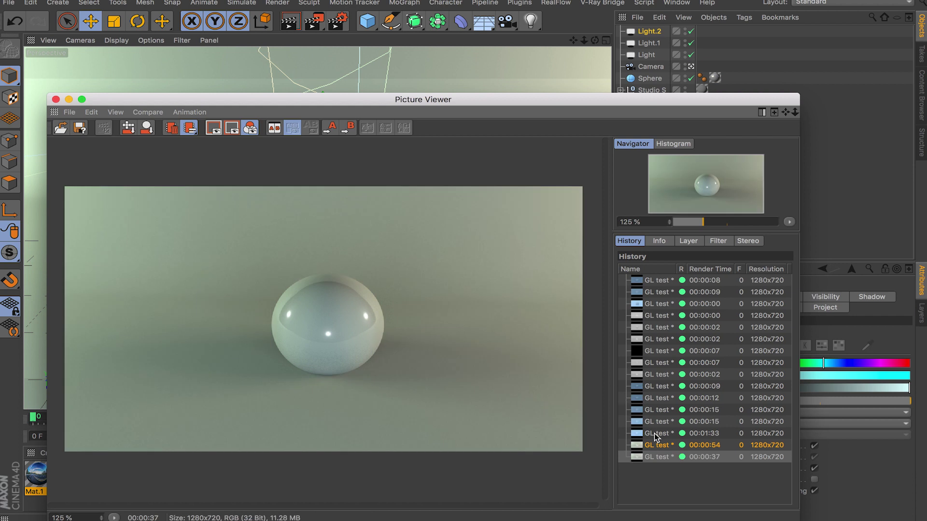
Compare the area-lit renders made with and without Global Illumination, examining the shadows and the light on the sphere.
left_click(661, 447)
left_click(664, 456)
left_click(663, 447)
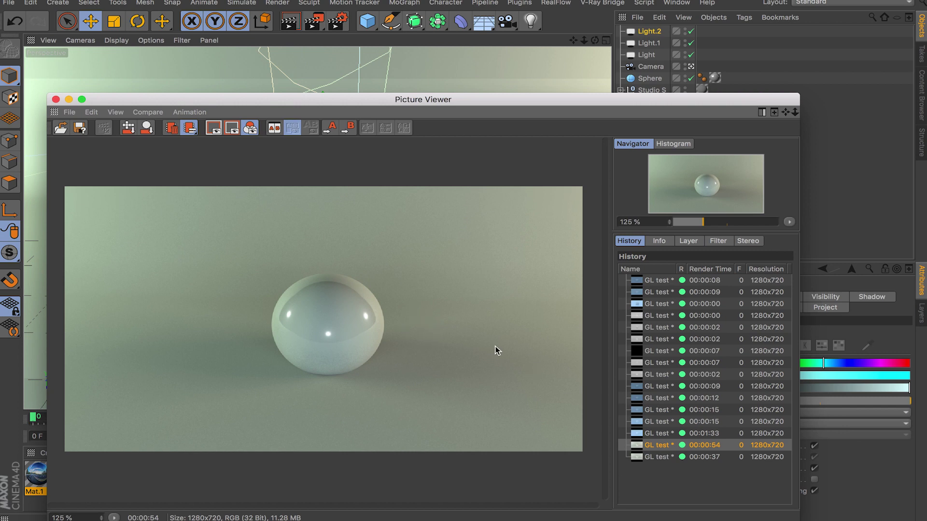
left_click(666, 457)
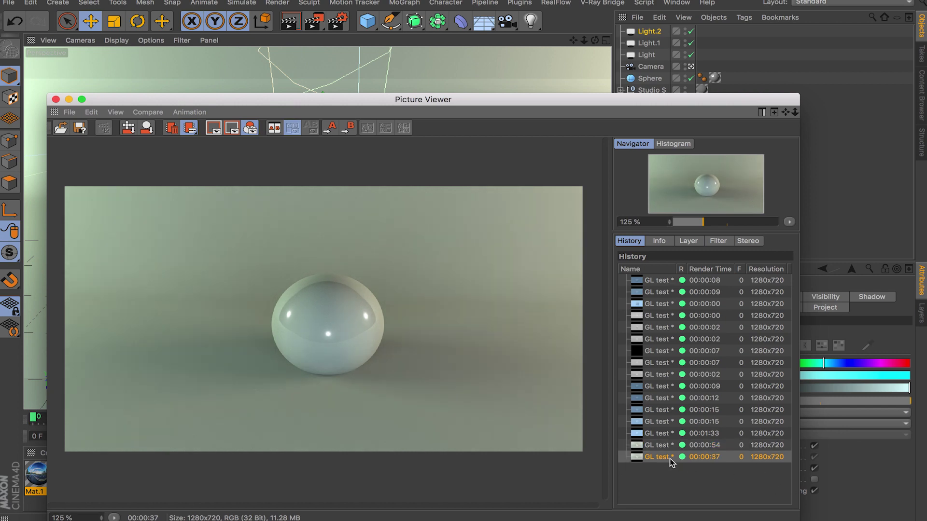
left_click(661, 447)
left_click(661, 456)
left_click(656, 446)
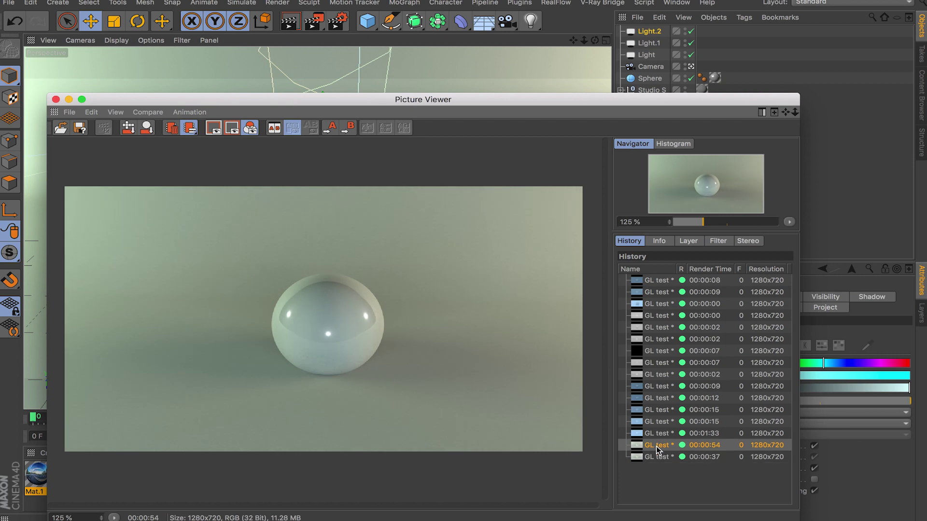
left_click(665, 460)
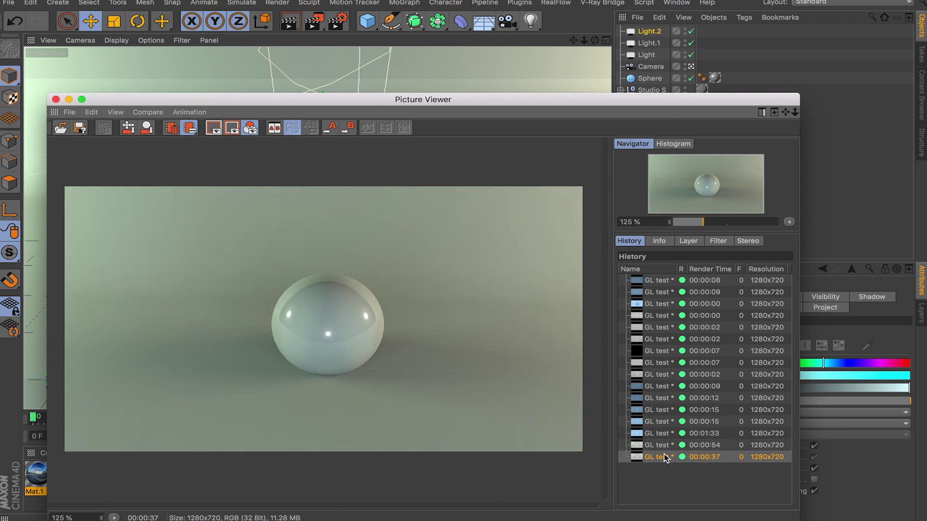
left_click(663, 446)
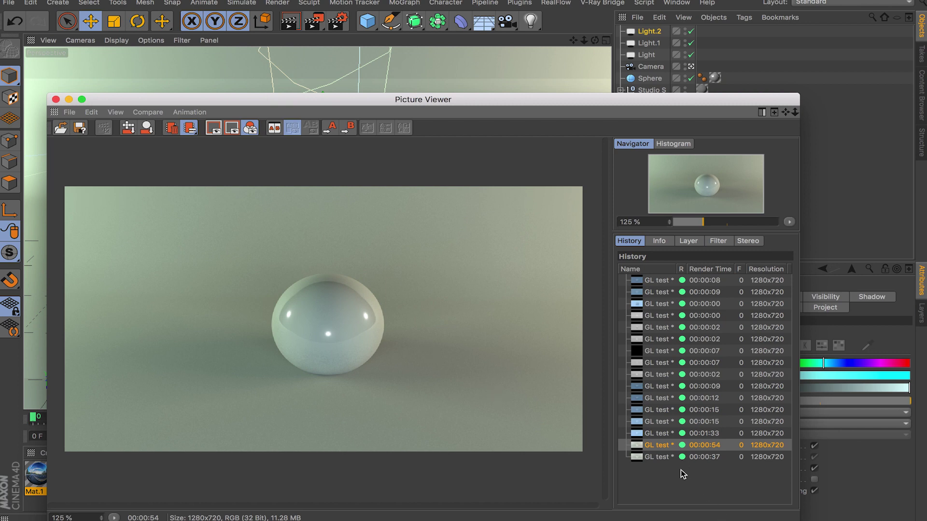
left_click(666, 458)
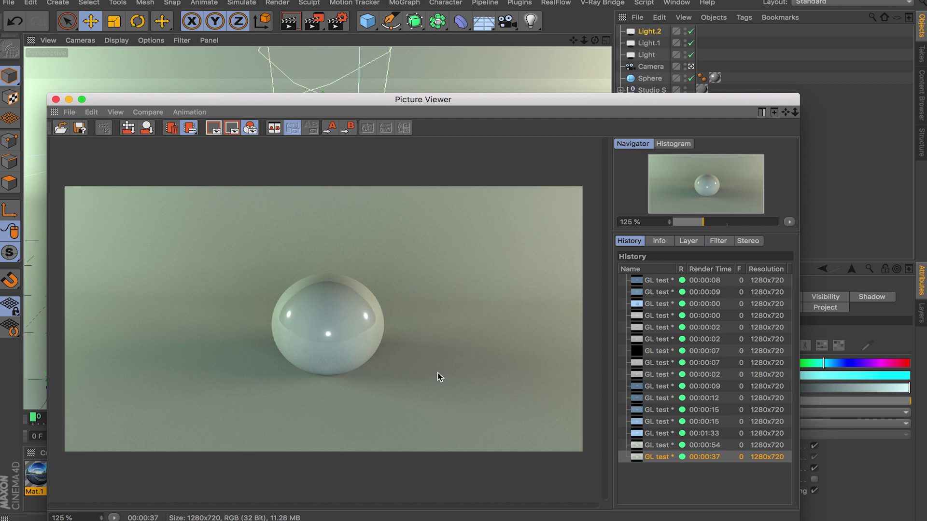
left_click(665, 446)
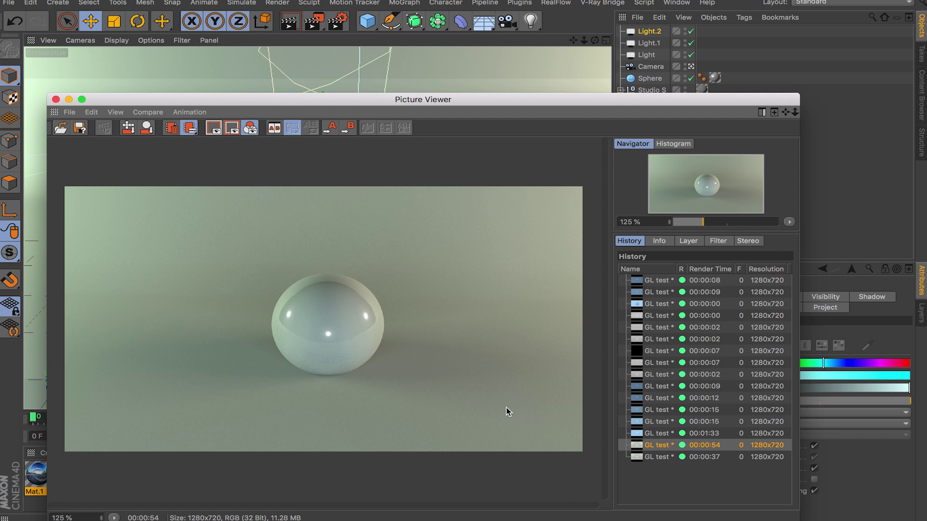
left_click(654, 457)
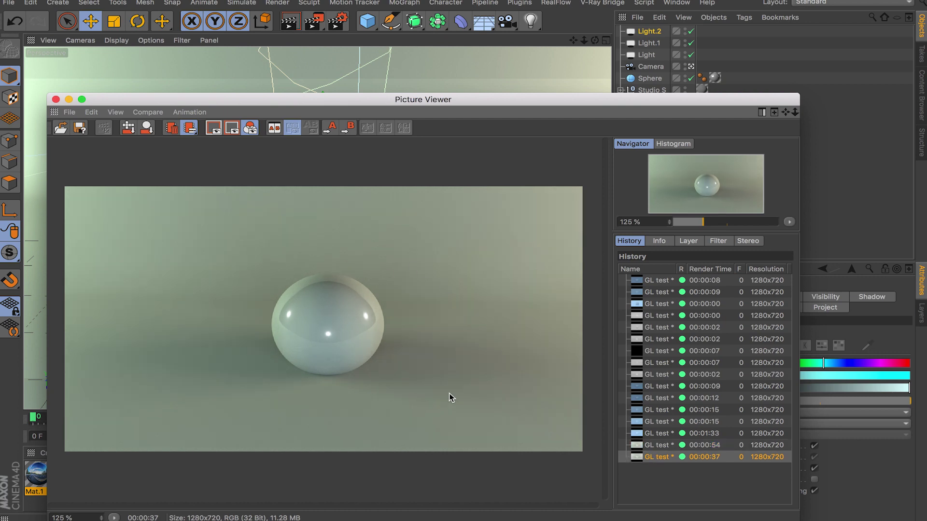
Review the earlier sky-lit renders in the history and return to the area-lit render made with Global Illumination.
left_click(662, 436)
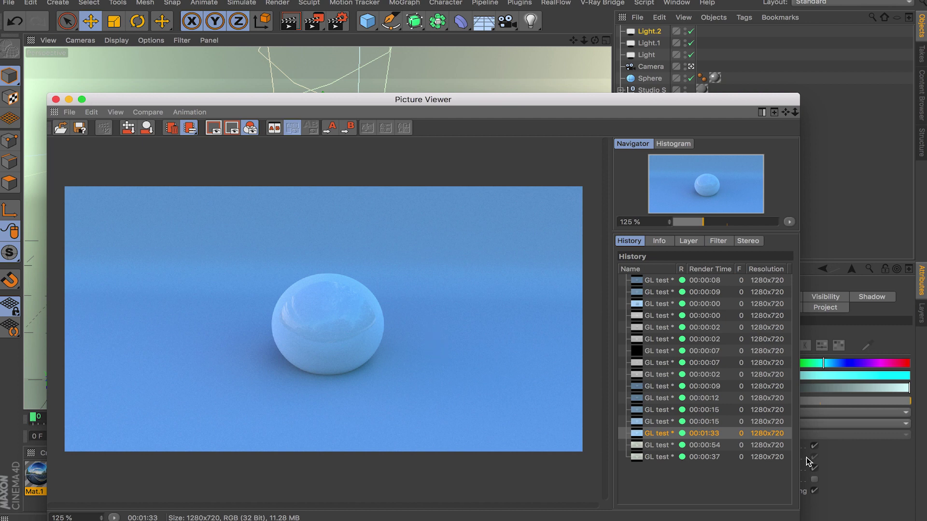
left_click(666, 423)
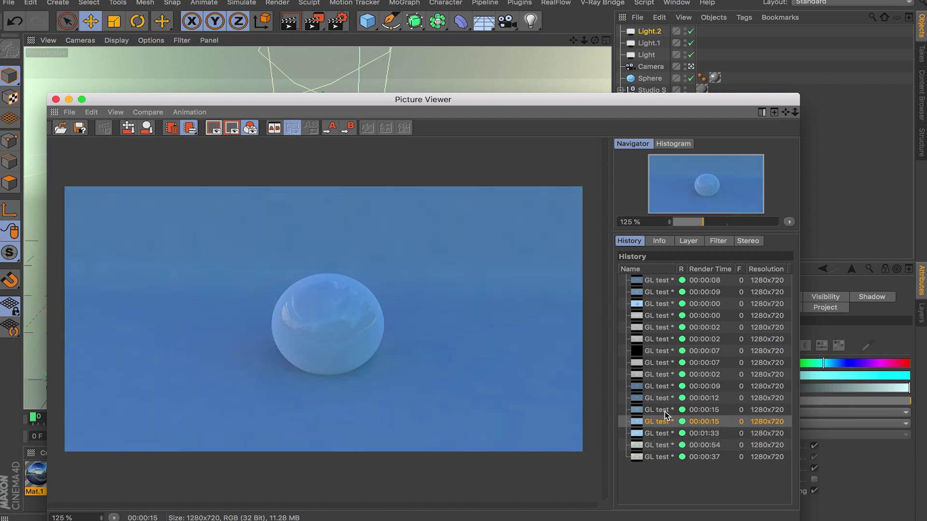
left_click(664, 411)
left_click(664, 418)
left_click(665, 410)
left_click(664, 399)
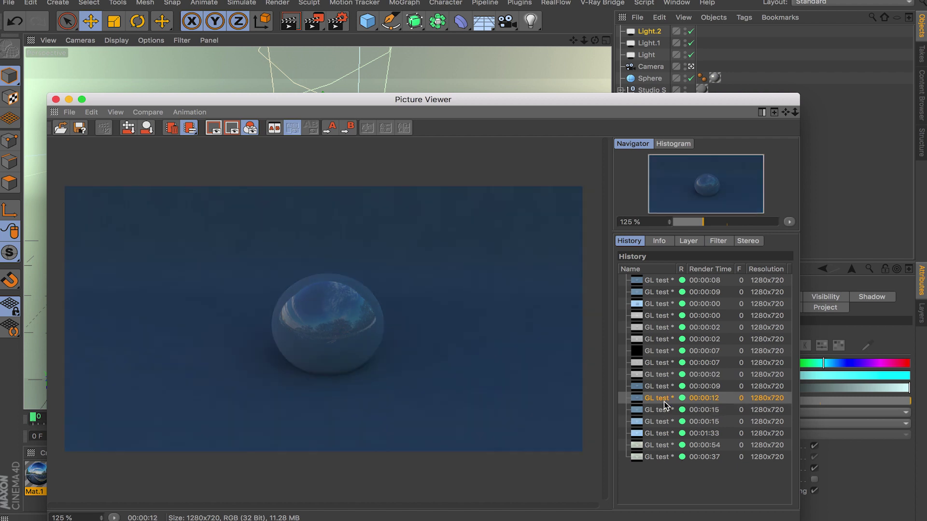
left_click(670, 388)
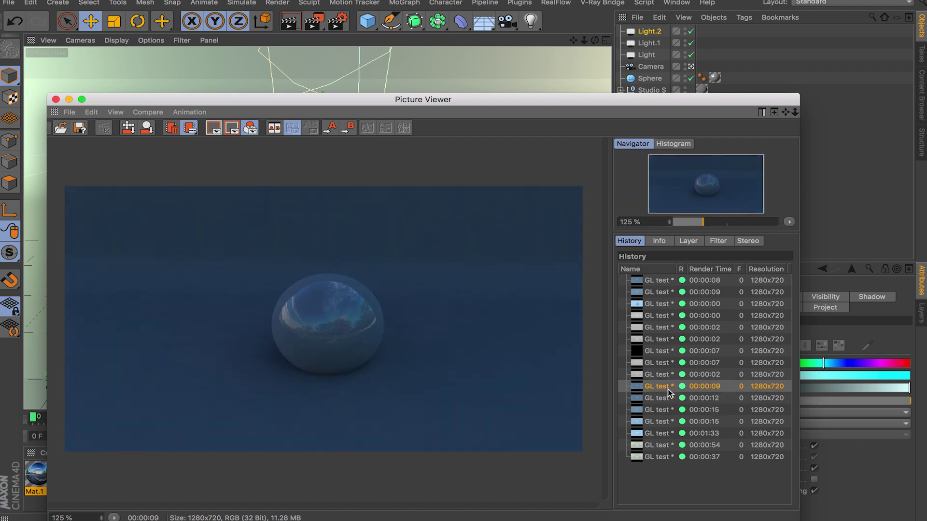
left_click(661, 398)
left_click(663, 410)
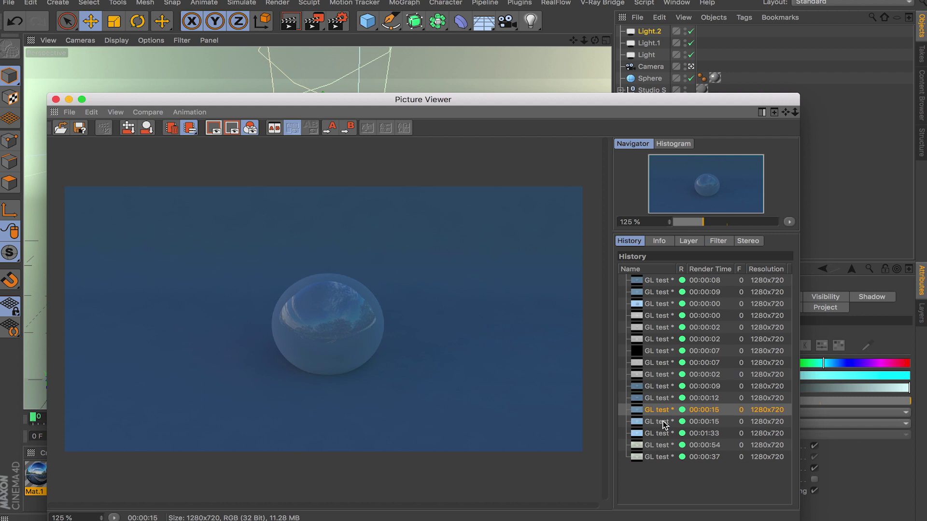
left_click(663, 421)
left_click(664, 411)
left_click(653, 446)
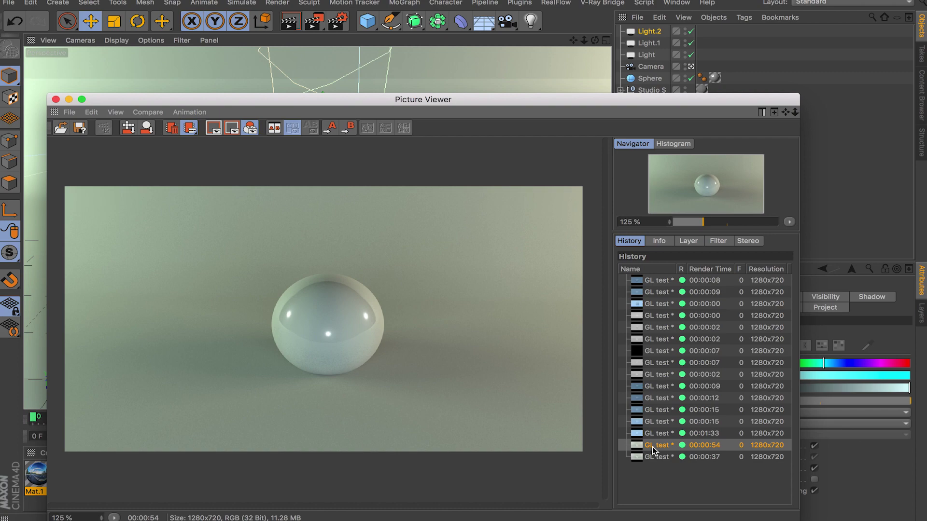
Close the Picture Viewer, leave the scene camera view and examine the area lights' placement around the studio backdrop.
left_click(55, 99)
left_click(691, 67)
left_click_drag(435, 251, 521, 208, "alt")
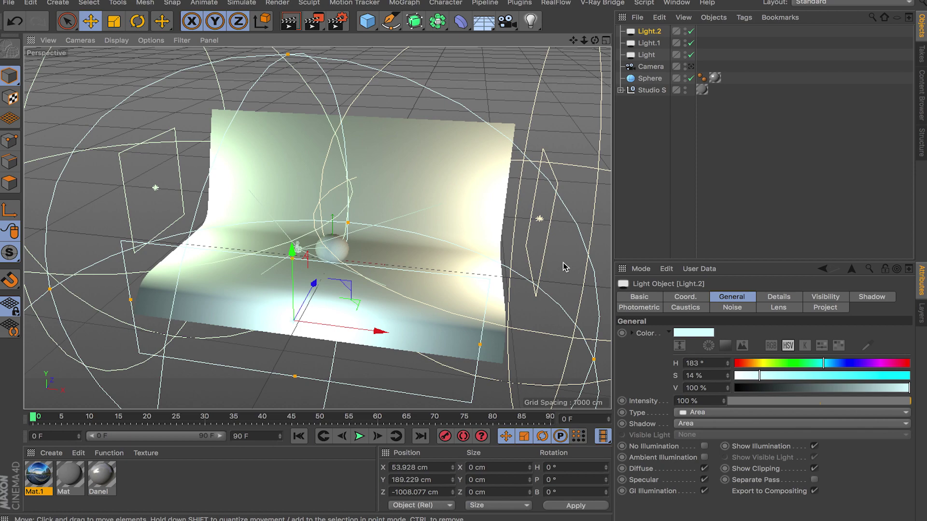
left_click_drag(322, 289, 450, 264, "alt")
scroll(326, 263, "up", 3)
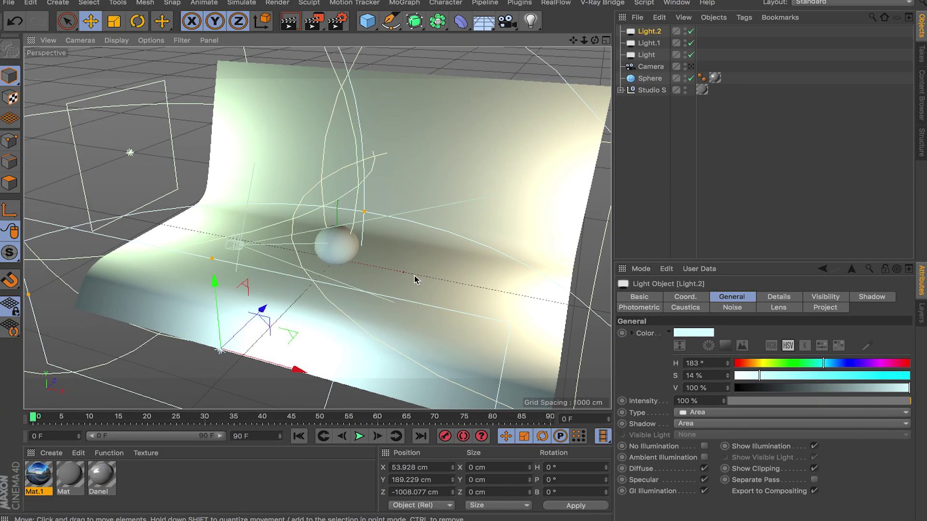
left_click_drag(410, 288, 445, 286, "alt")
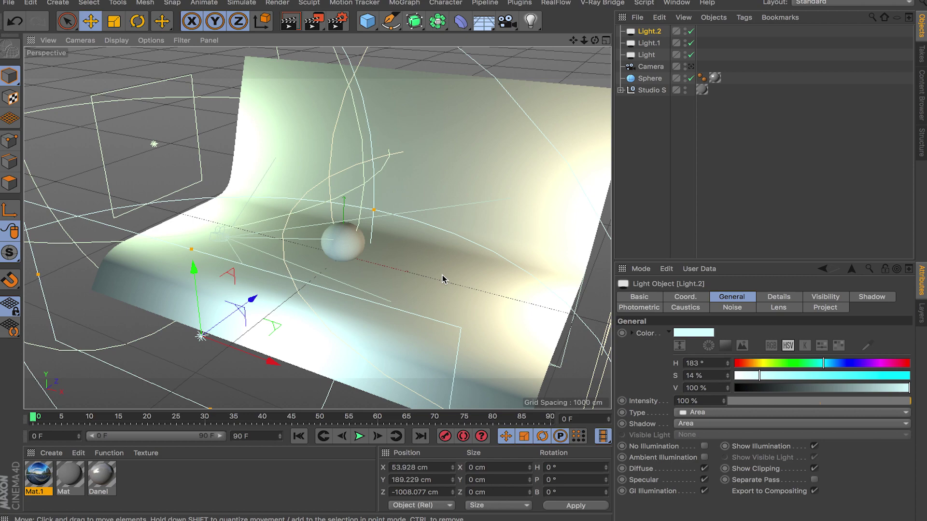
scroll(379, 292, "up", 4)
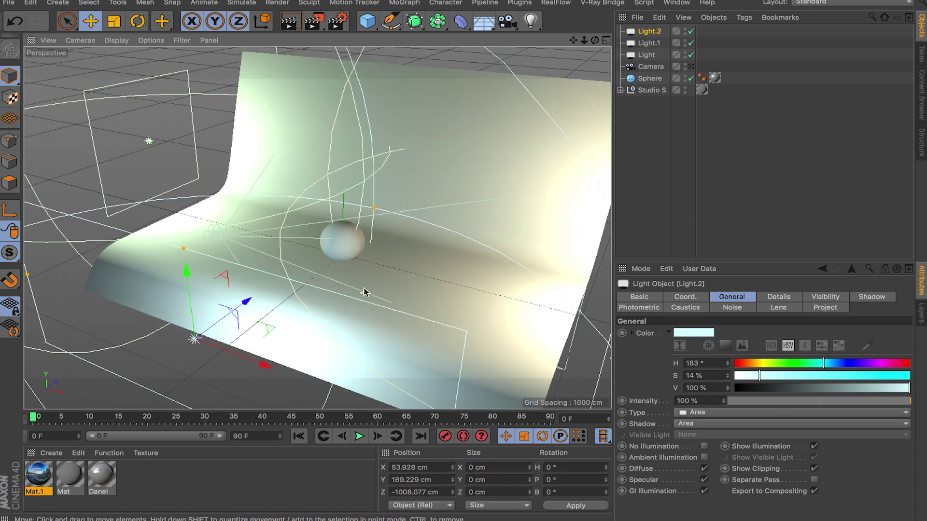
left_click_drag(436, 257, 360, 280, "alt")
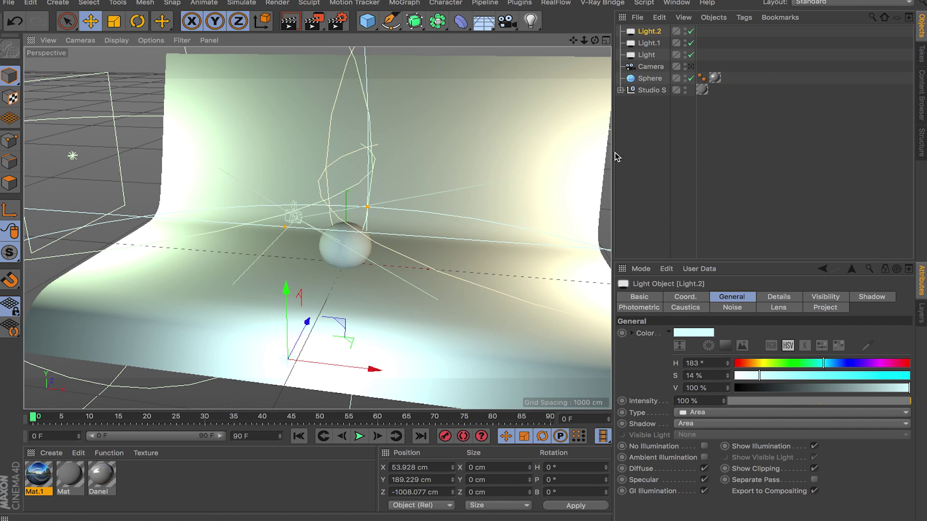
Select Light and Light.2 in turn and examine how the lights illuminate the sphere and studio floor.
left_click(652, 121)
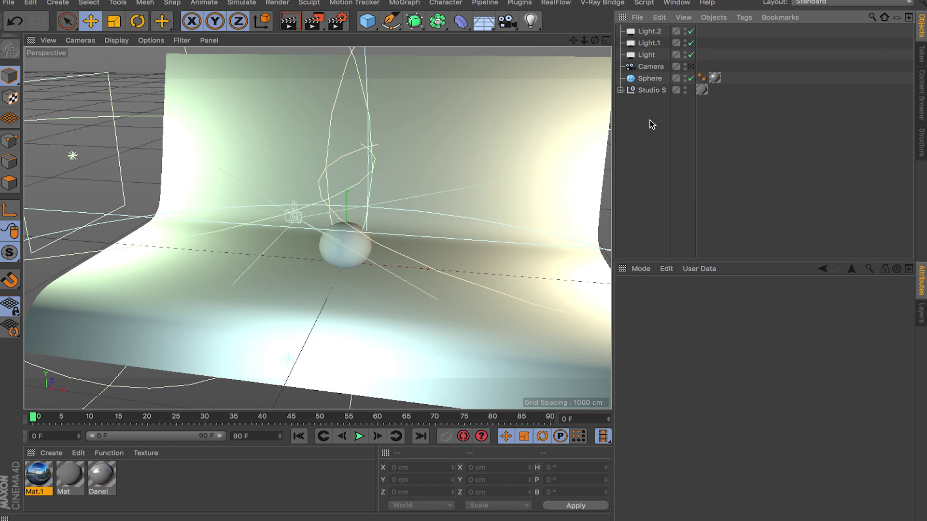
left_click(644, 56)
left_click(648, 32)
scroll(401, 294, "down", 6)
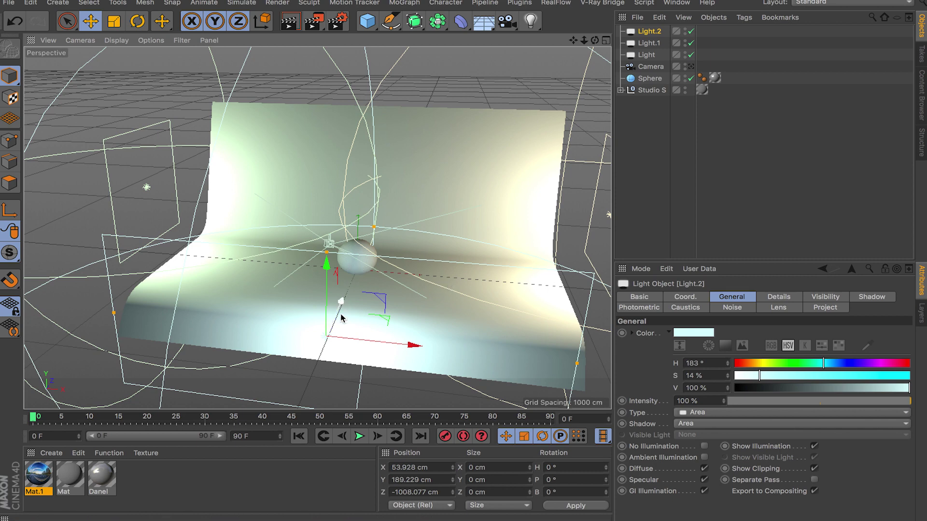
scroll(354, 289, "up", 1)
scroll(354, 290, "up", 6)
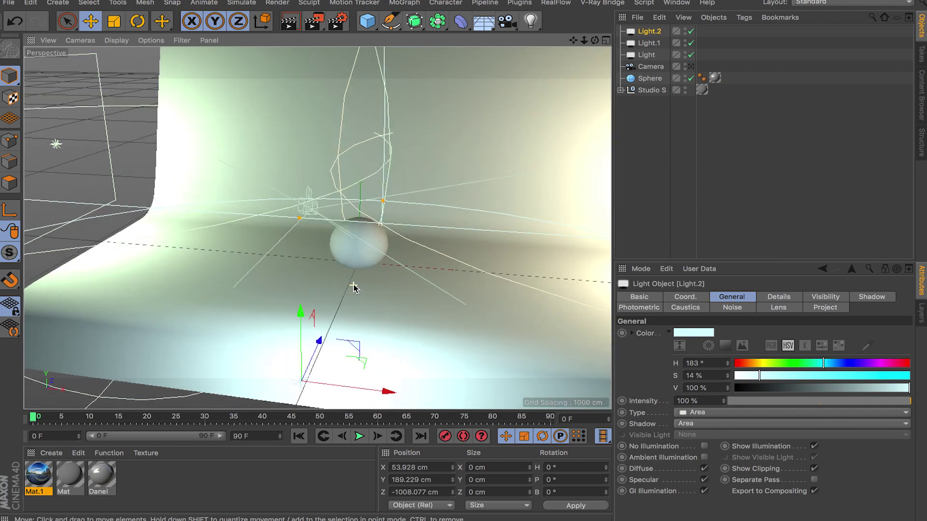
left_click_drag(438, 234, 395, 286, "alt")
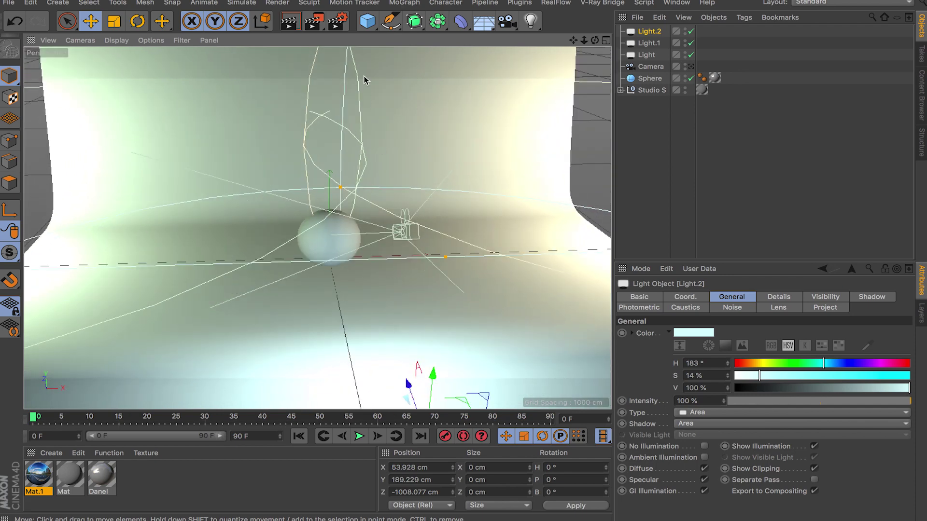
Turn Global Illumination back on in the render settings and choose Irradiance Cache as the Primary Method.
left_click(338, 21)
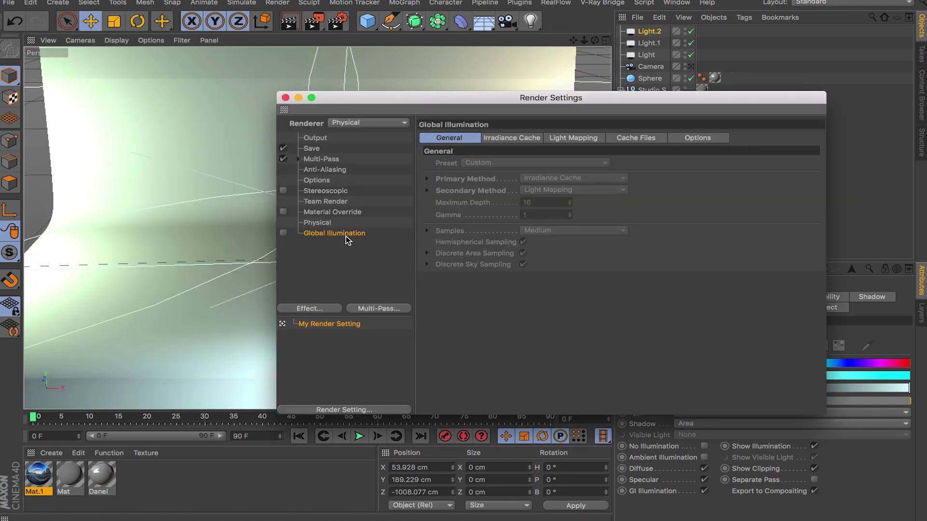
left_click(283, 233)
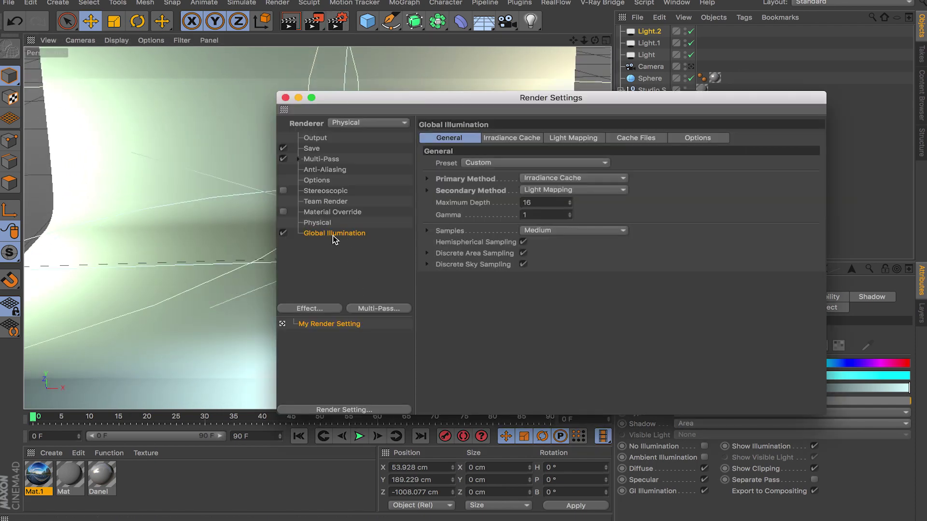
left_click(568, 177)
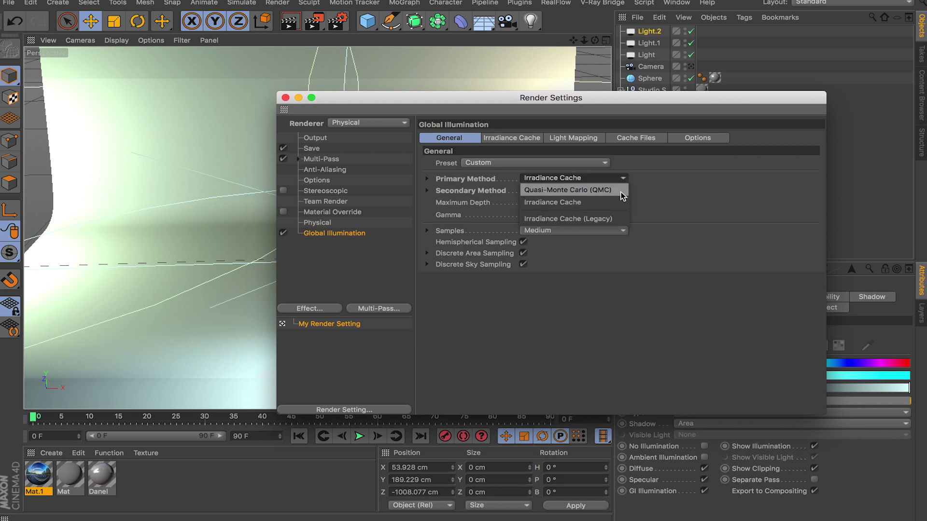
left_click(574, 201)
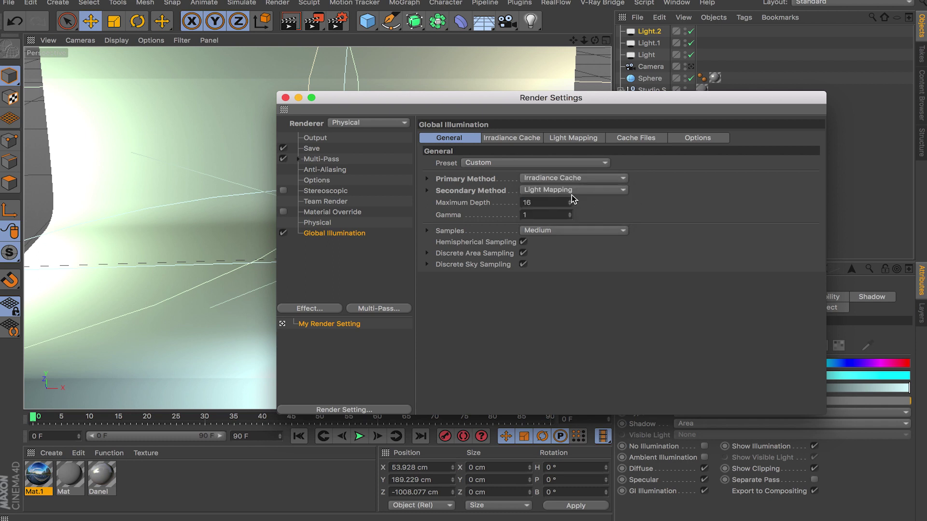
Review the Secondary Method options and Global Illumination presets without changing them, and close the render settings.
left_click(551, 193)
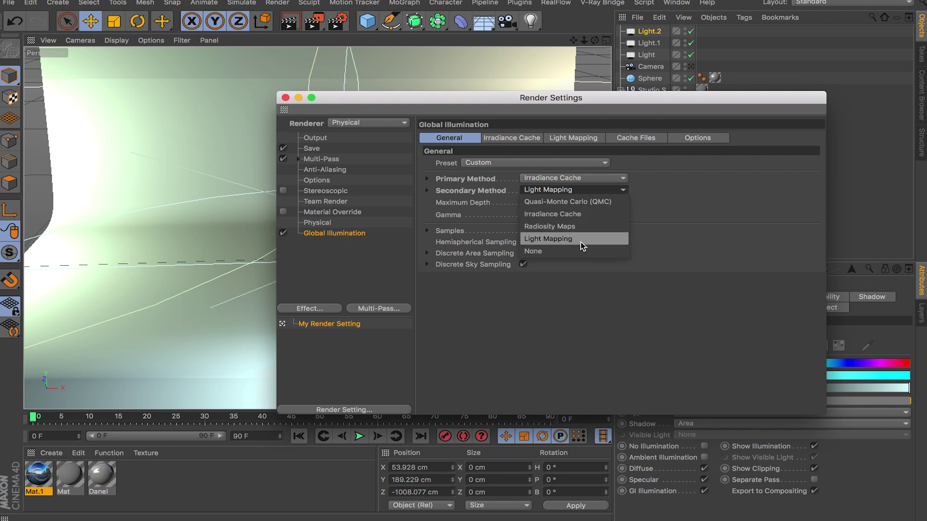
left_click(685, 235)
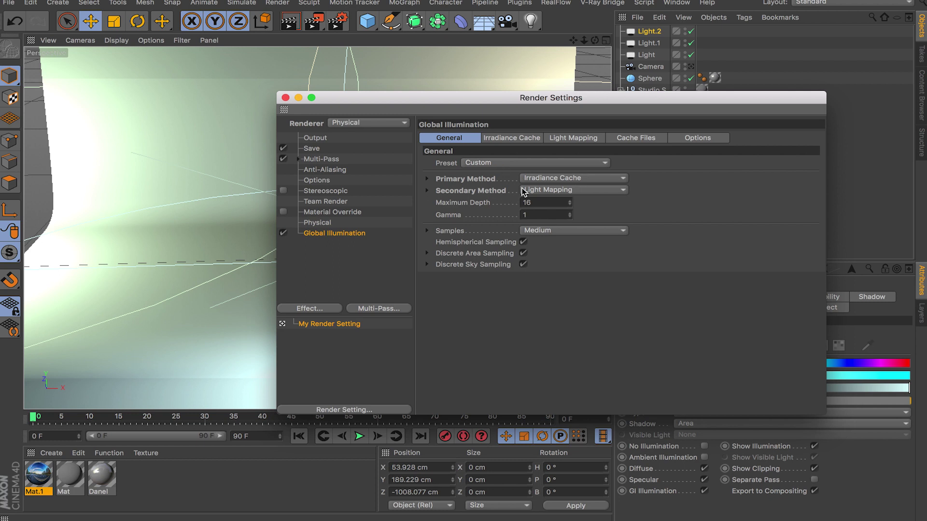
left_click(554, 164)
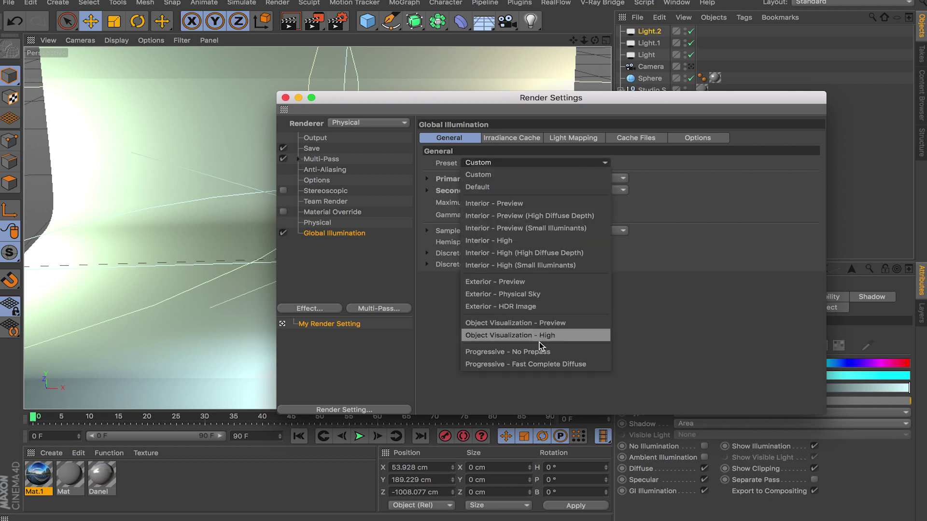
left_click(703, 234)
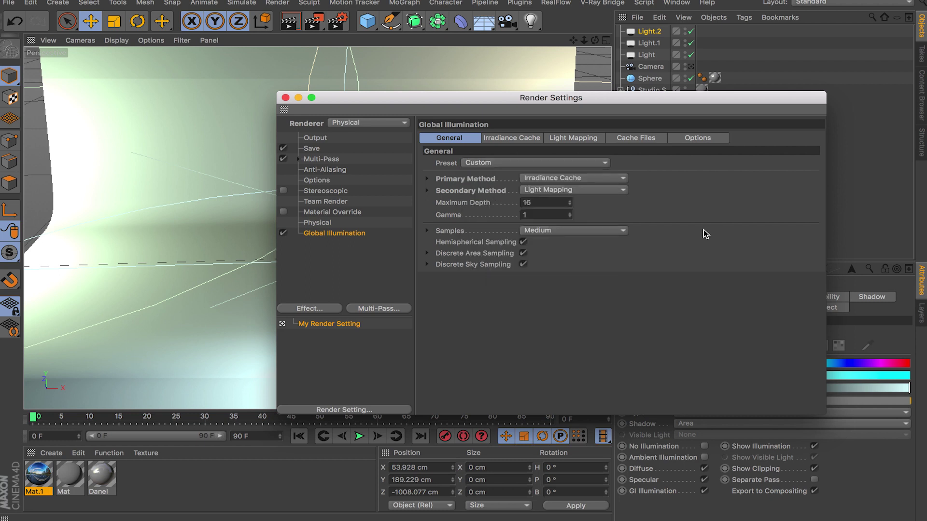
left_click(286, 98)
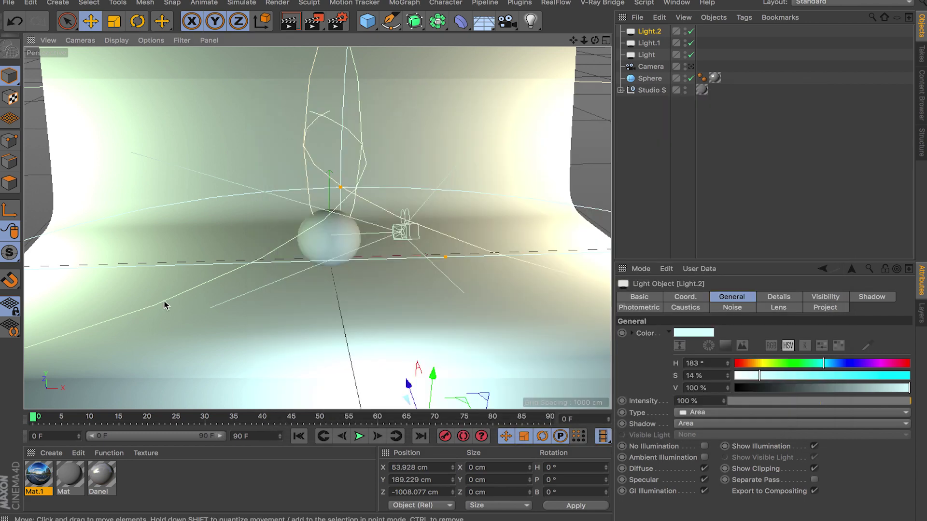
Review the GI illumination settings of the sky material Mat.1, close its editor and clear the object selection.
double_click(38, 474)
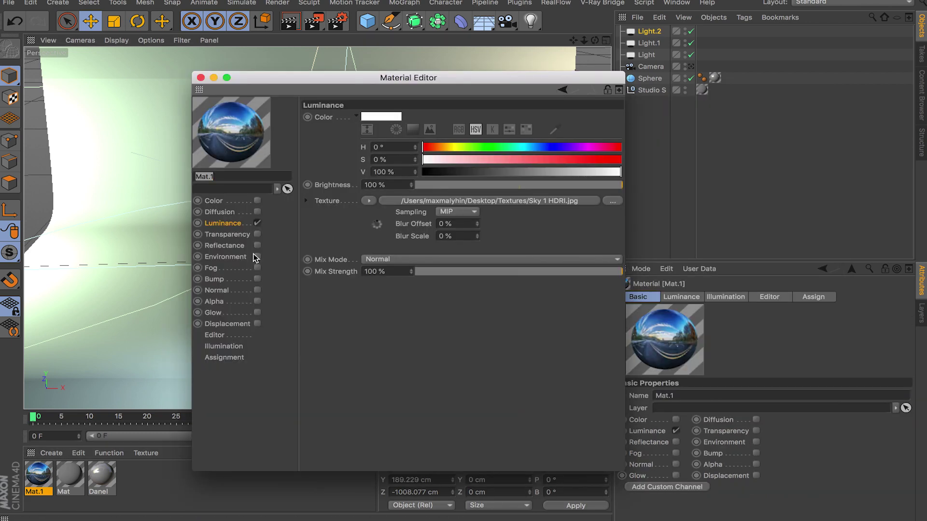
left_click(232, 347)
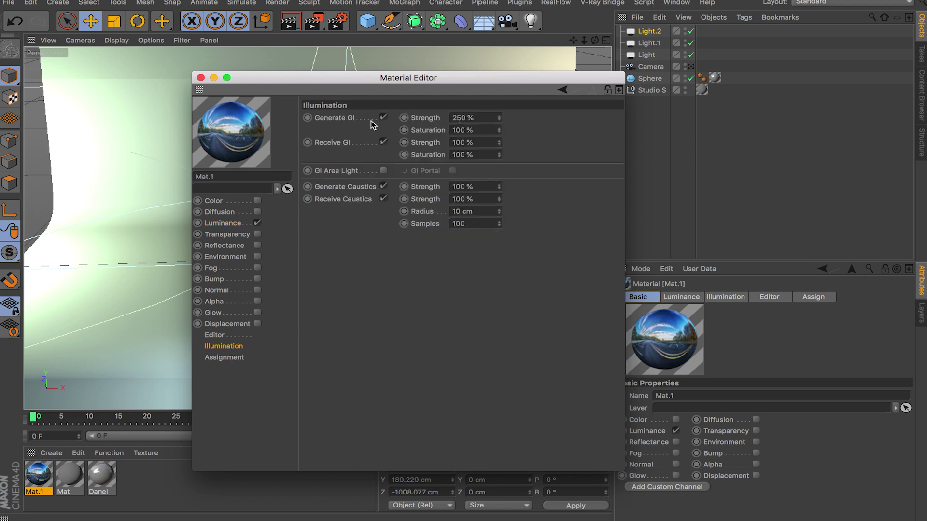
left_click(201, 78)
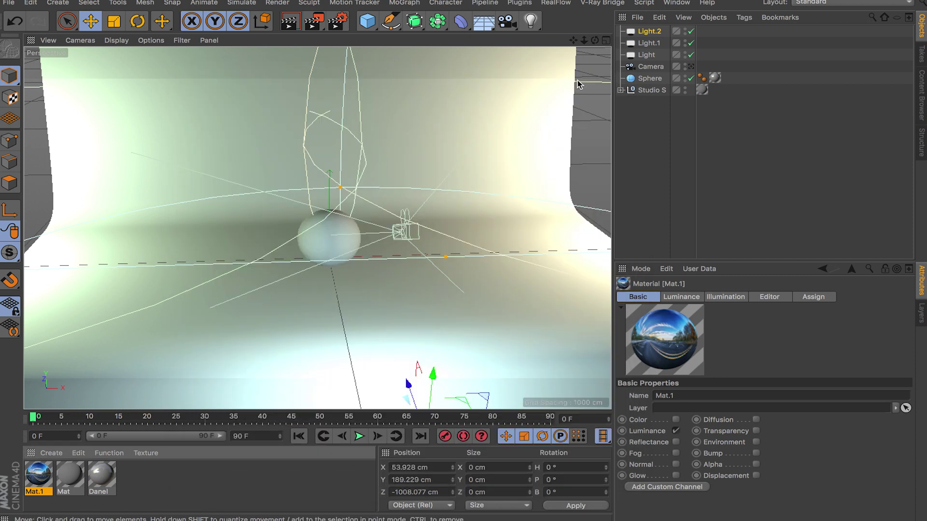
left_click(648, 43)
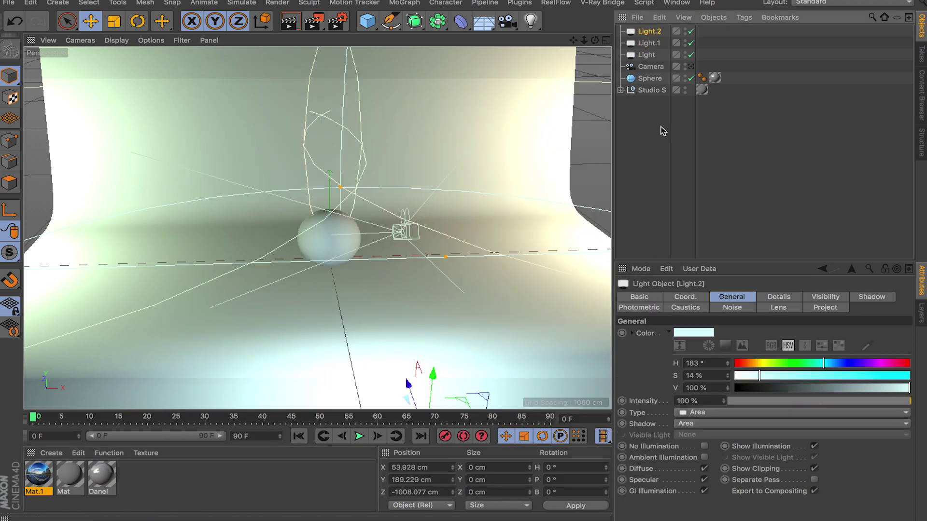
left_click(652, 140)
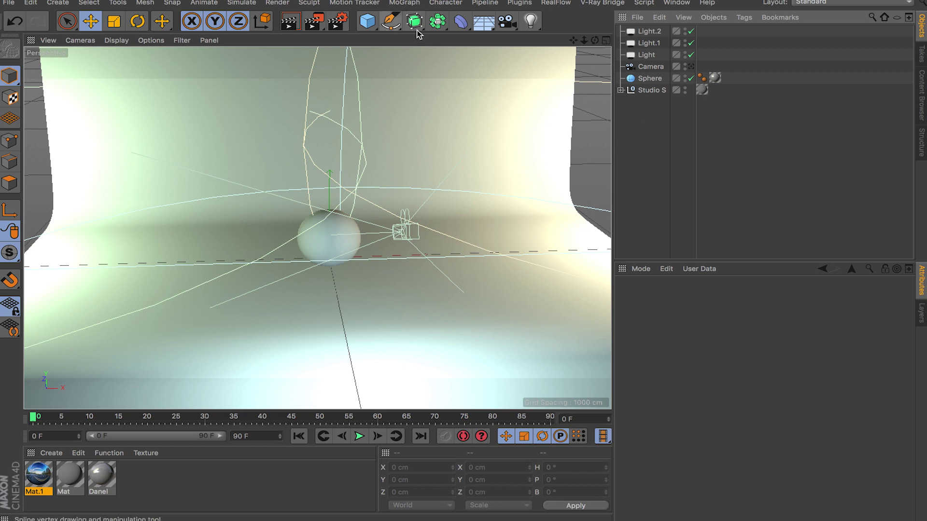
Open the Picture Viewer and compare the two area-light renders, 00:00:54 and 00:00:37, in the history.
left_click(676, 3)
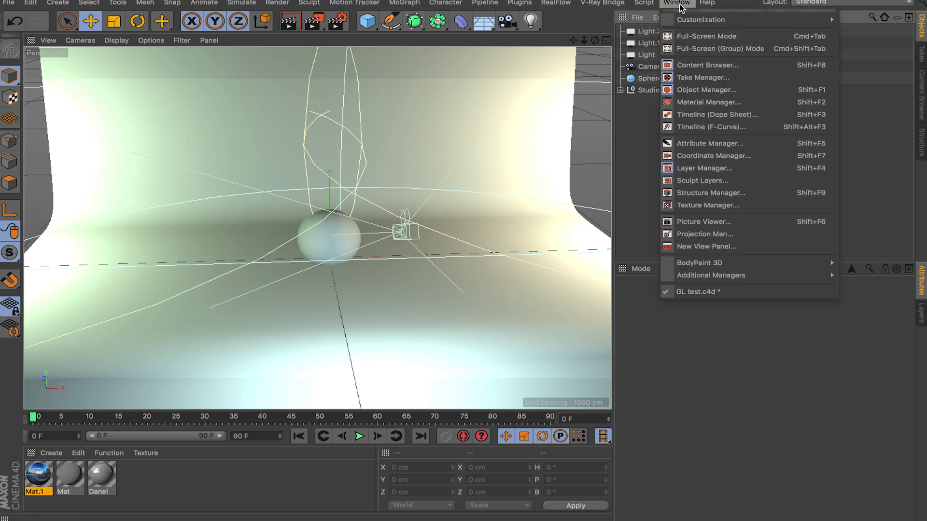
left_click(716, 225)
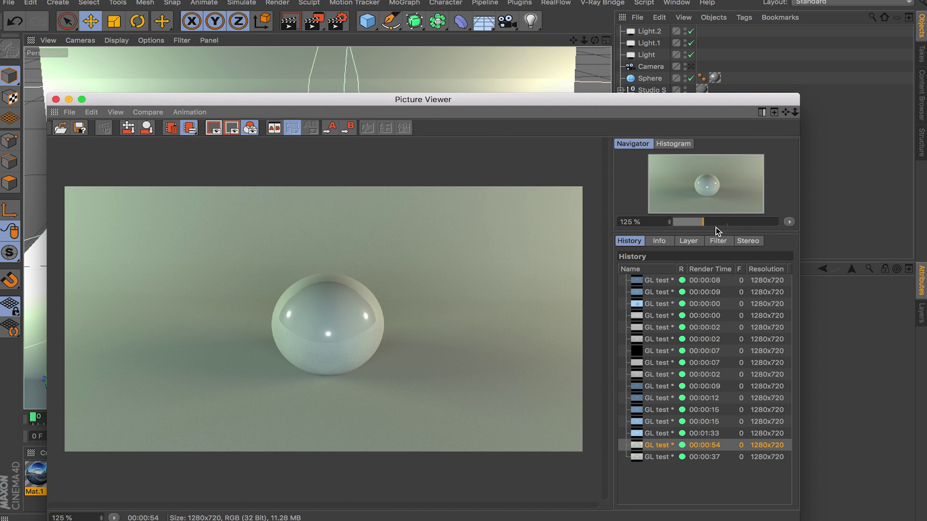
left_click(674, 455)
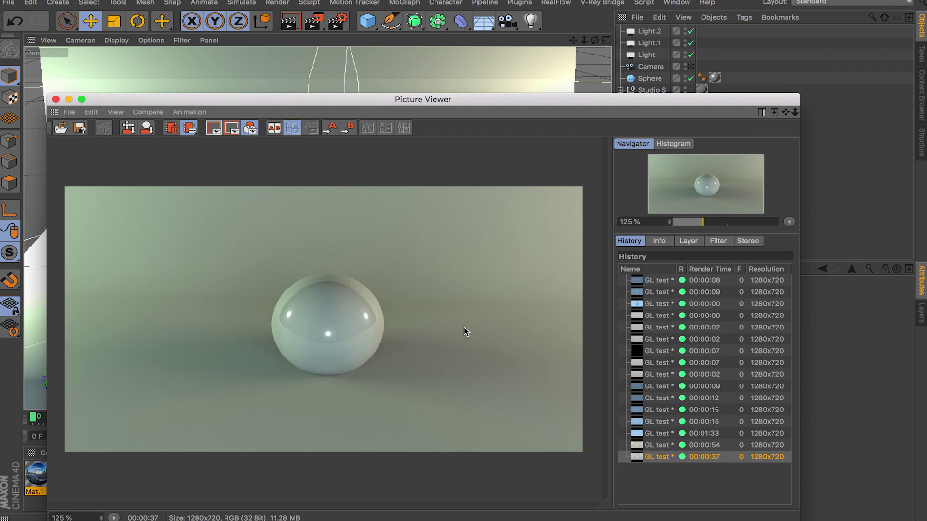
left_click(661, 445)
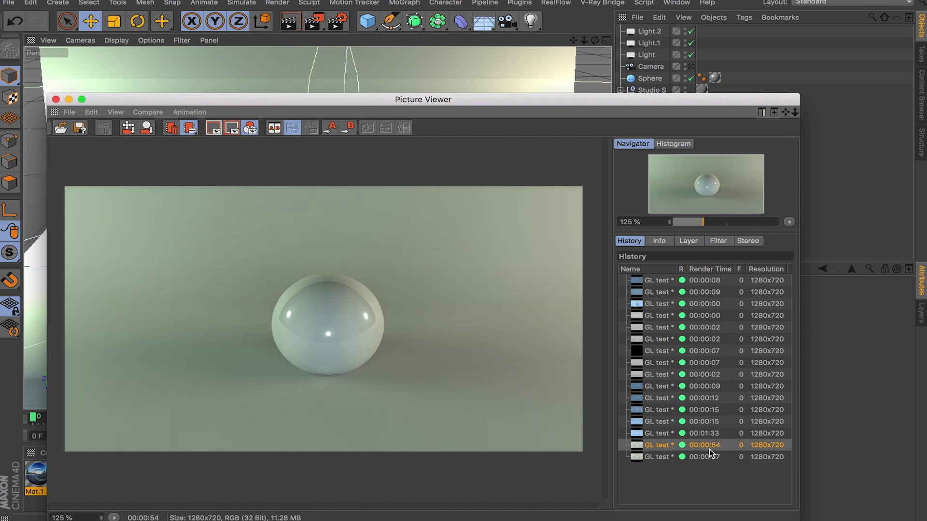
left_click(664, 458)
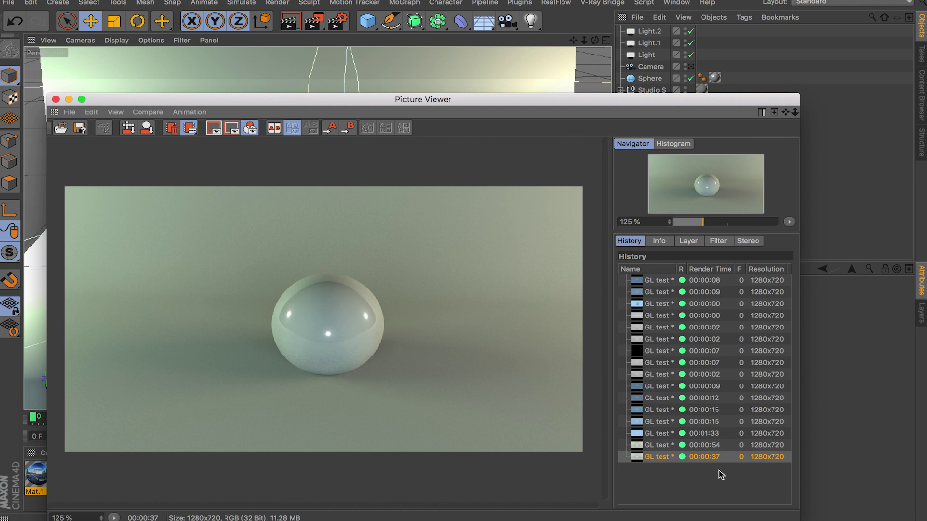
Compare the blue HDRI-lit renders, the 00:01:33 one and the two 00:00:15 ones, and close the Picture Viewer.
left_click(712, 435)
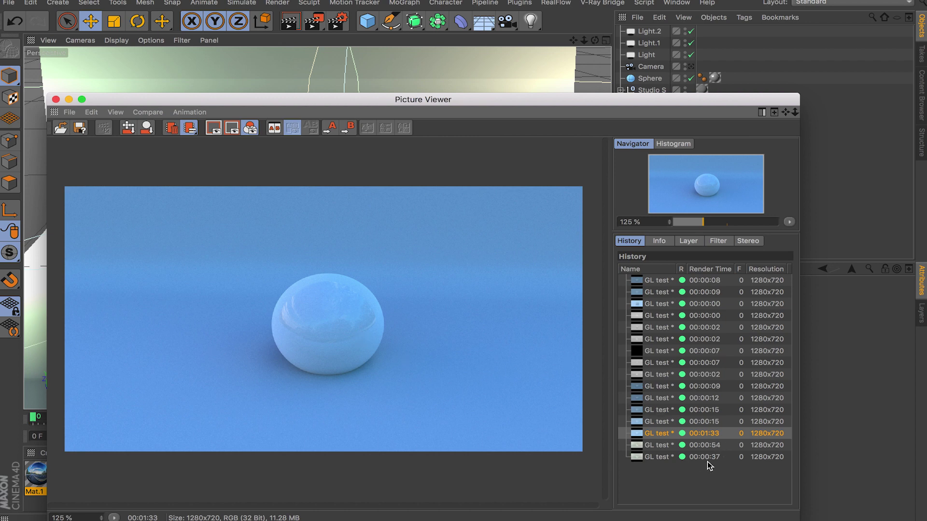
left_click(716, 425)
left_click(713, 410)
left_click(716, 422)
left_click(715, 410)
left_click(714, 419)
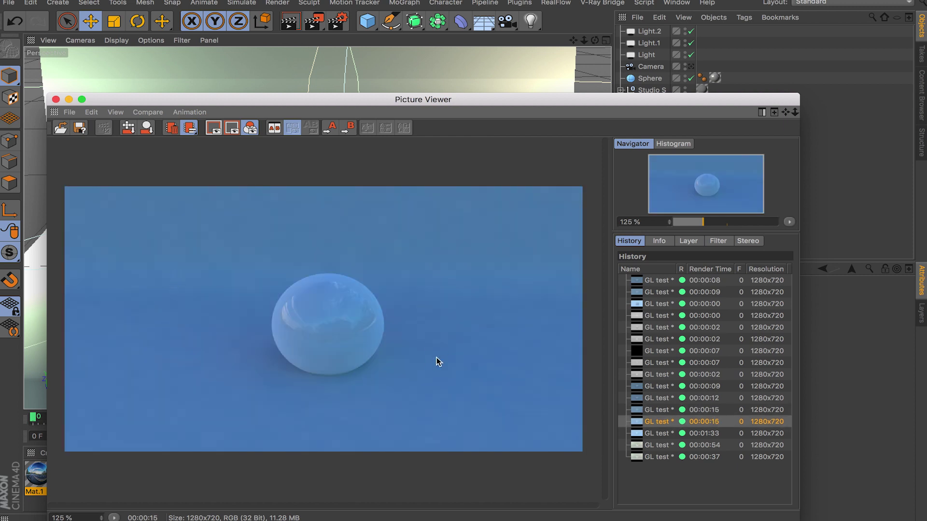
left_click(56, 98)
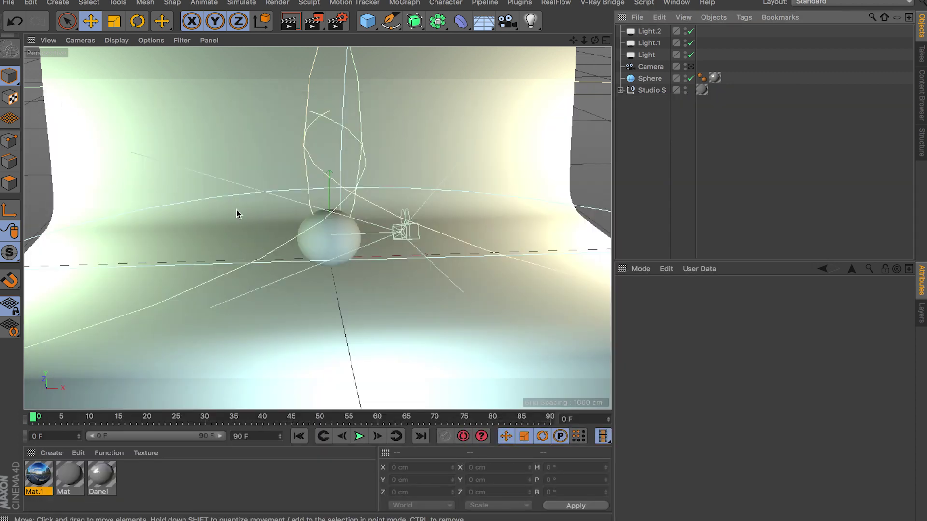